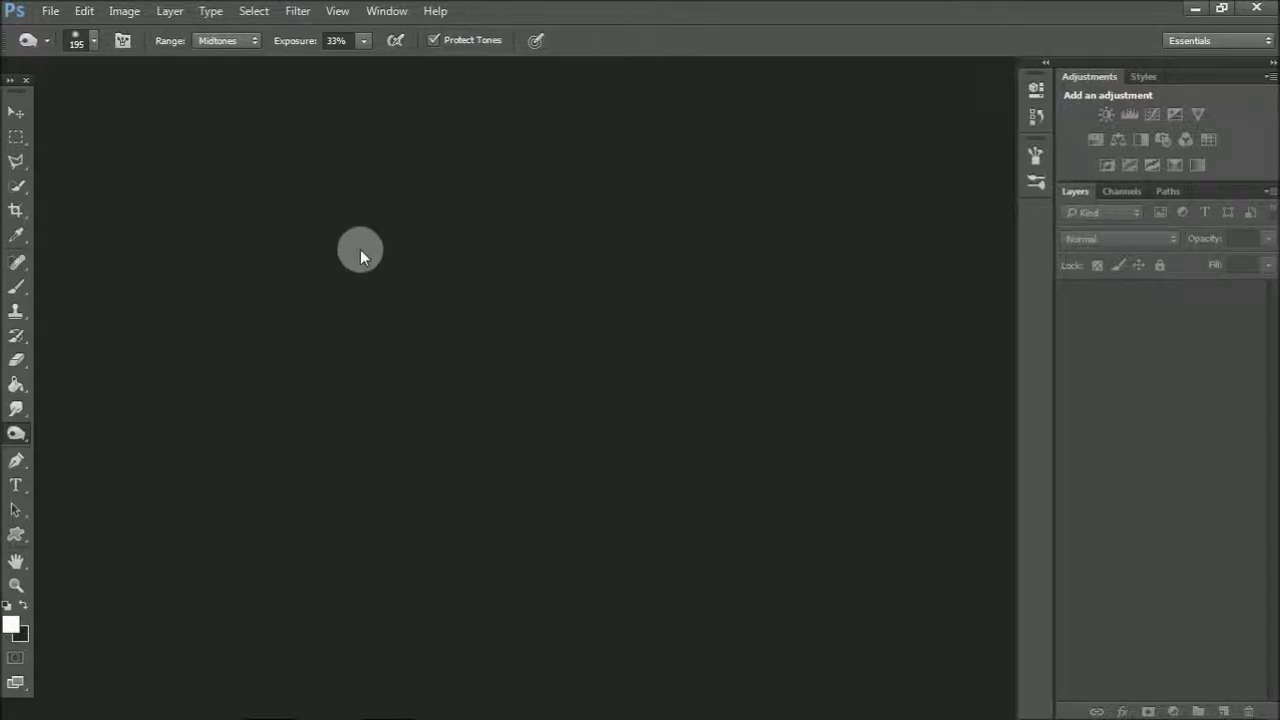
Bring up the File menu in the empty workspace to begin opening an image
{"action": "left_click", "coordinate": [61, 15]}
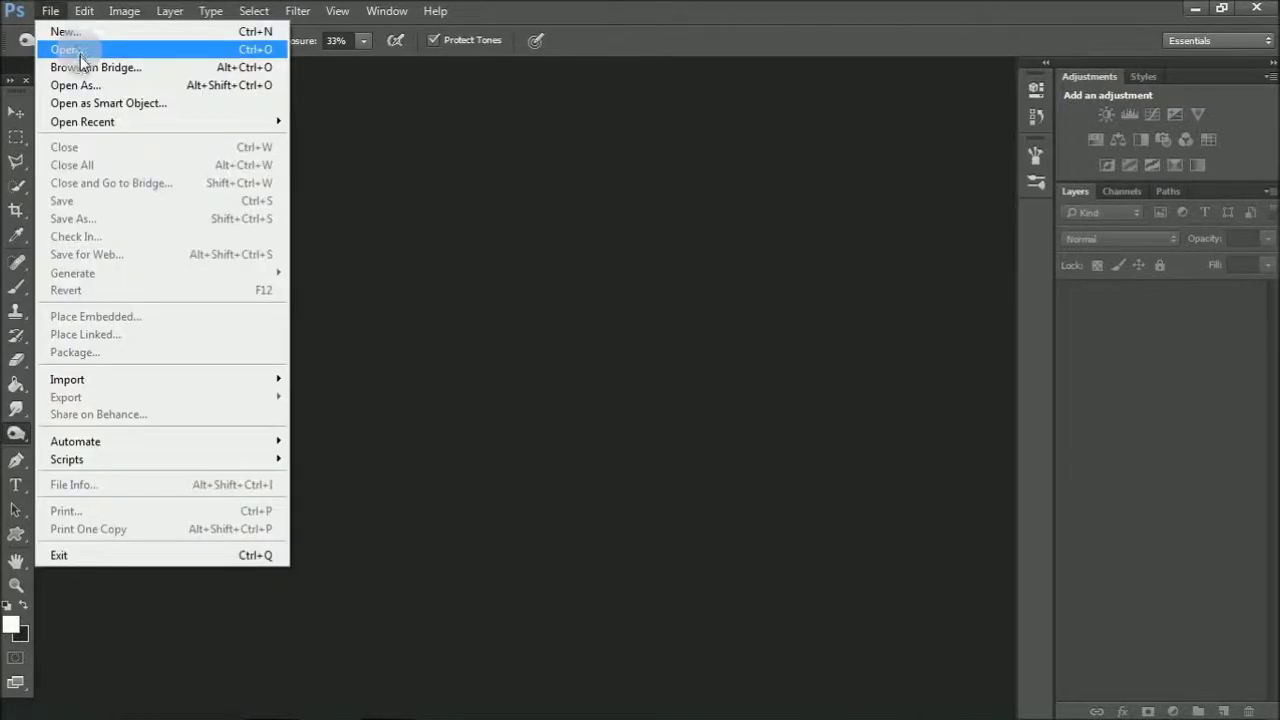
Open the Akki.JPG cowboy-hat portrait
{"action": "left_click", "coordinate": [232, 55]}
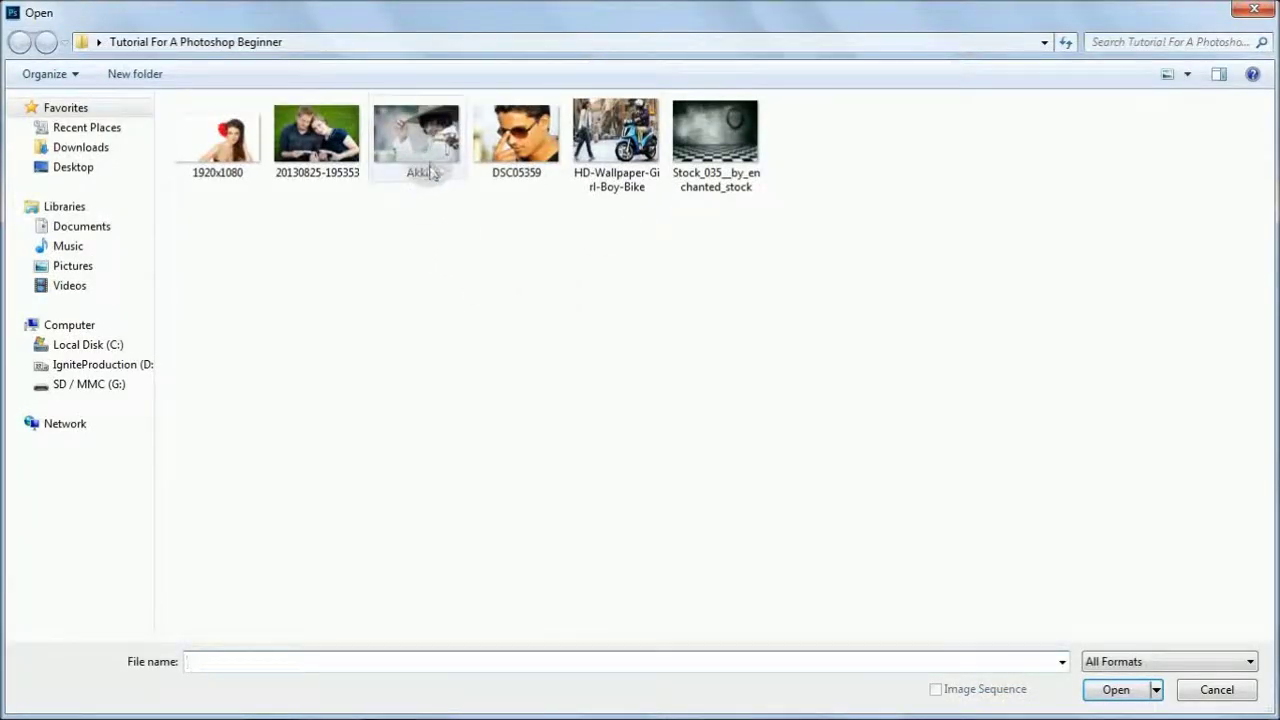
{"action": "left_click", "coordinate": [432, 172]}
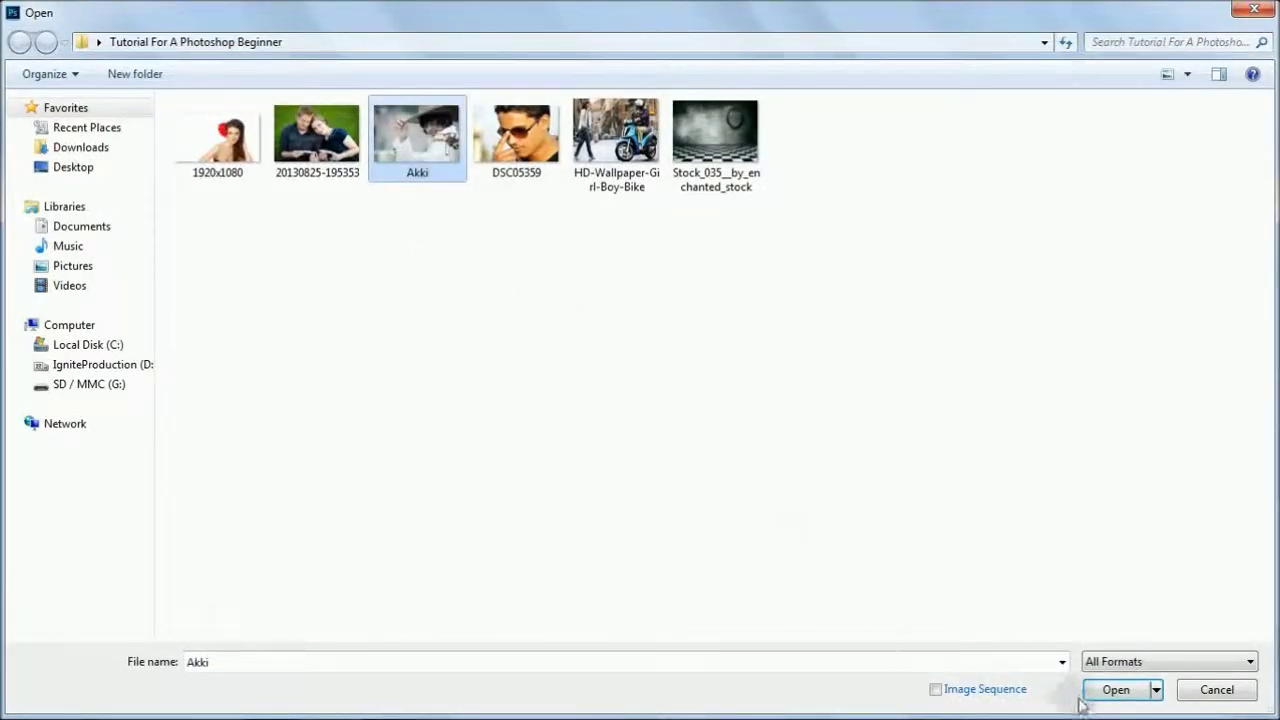
{"action": "left_click", "coordinate": [1110, 690]}
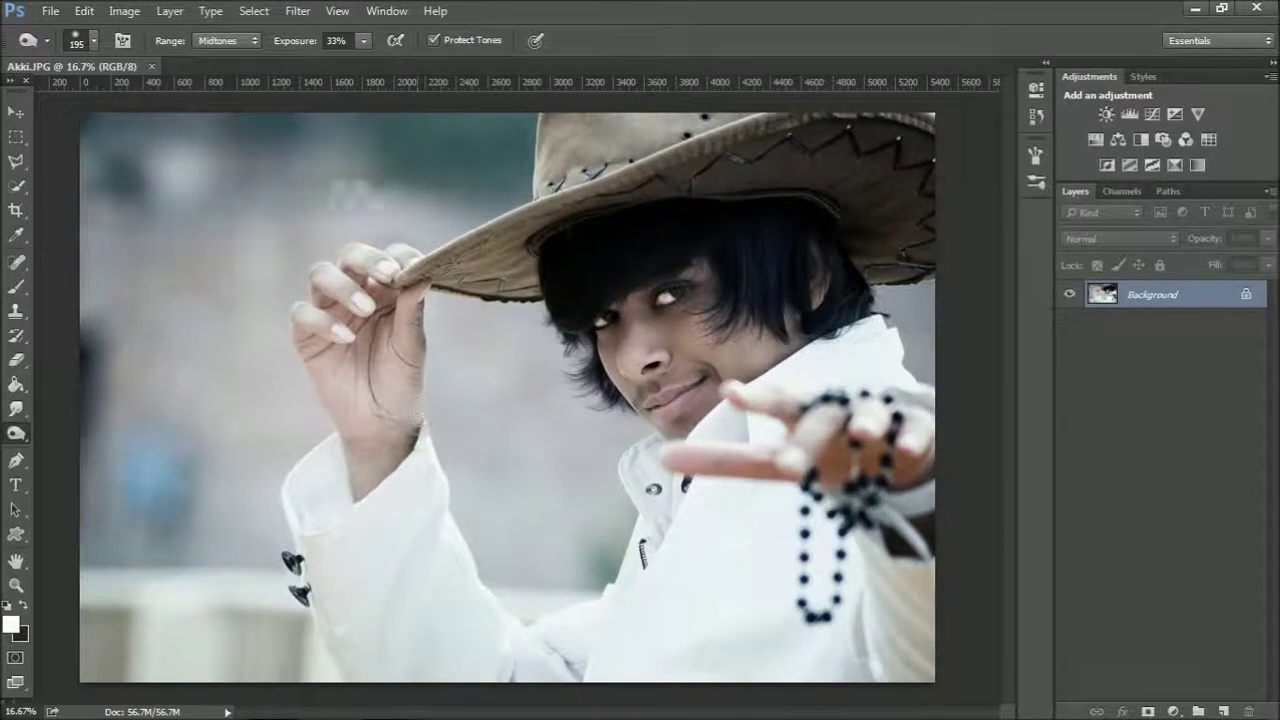
{"action": "left_click", "coordinate": [15, 111]}
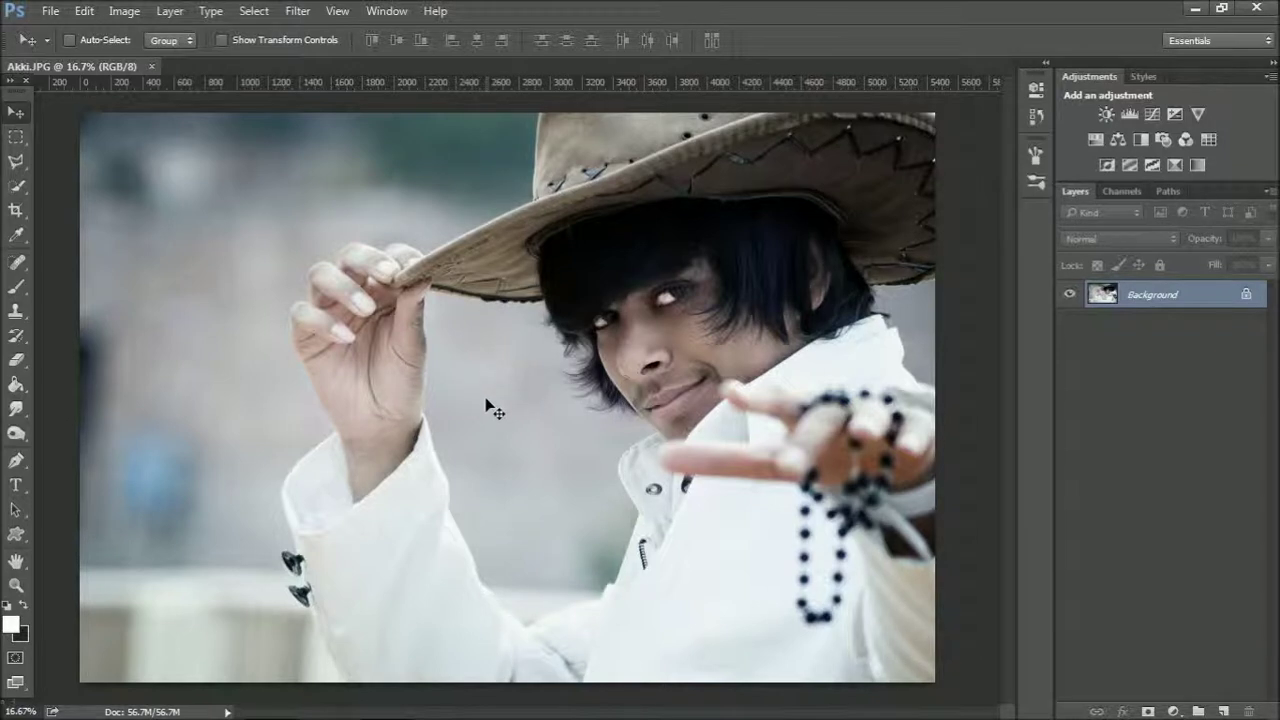
Add layers, delete the extras, and keep one empty layer named Red above the photo
{"action": "left_click", "coordinate": [1224, 711]}
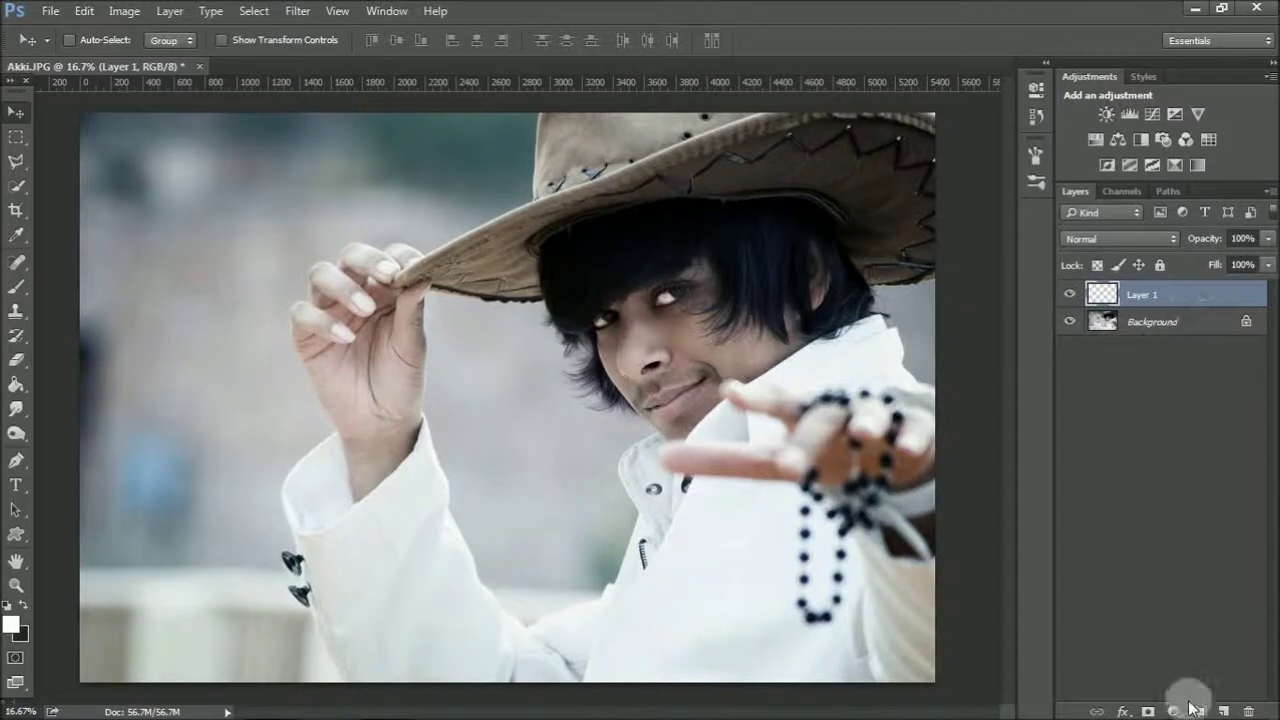
{"action": "left_click", "coordinate": [1224, 711]}
{"action": "left_click", "coordinate": [1224, 711]}
{"action": "left_click", "coordinate": [1224, 711]}
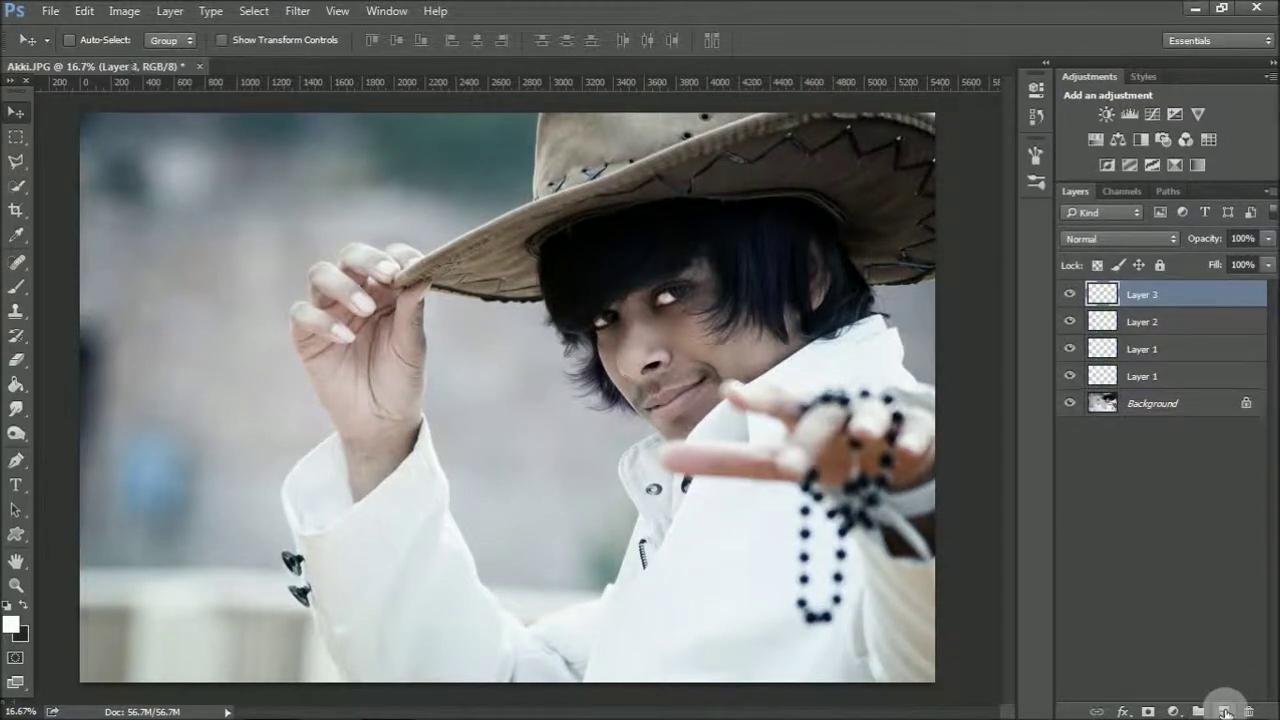
{"action": "left_click", "coordinate": [1250, 711]}
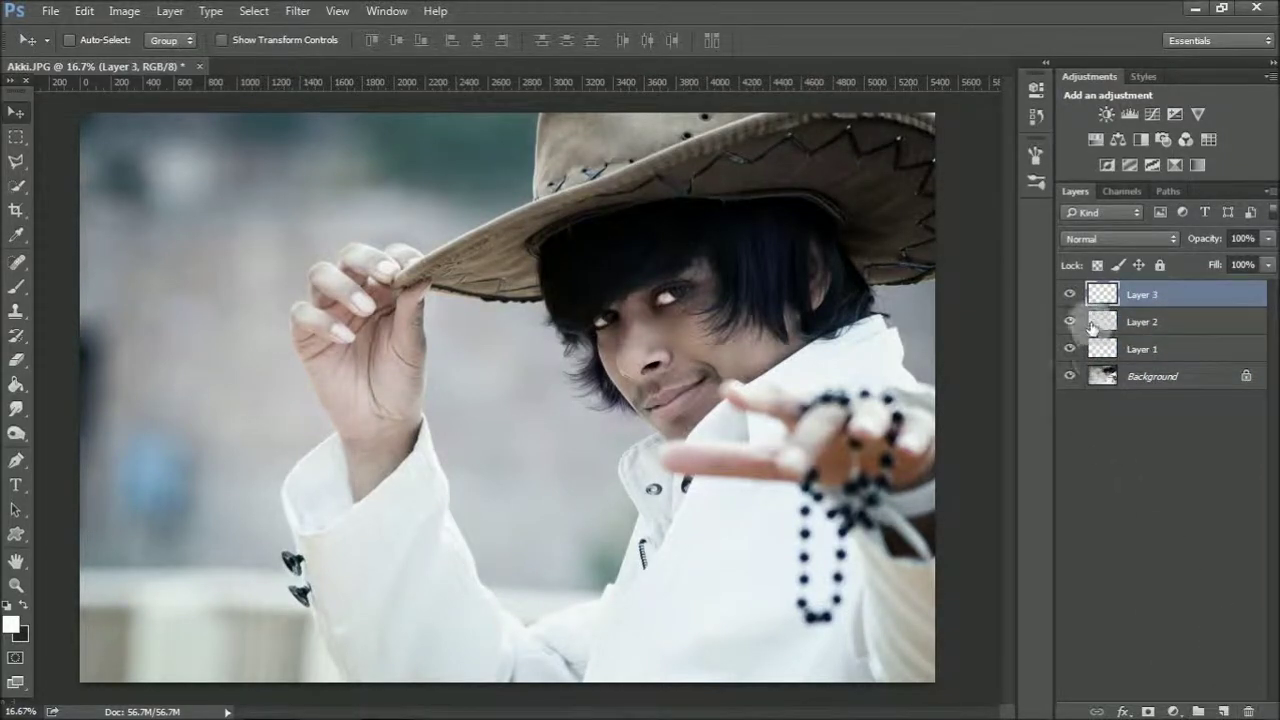
{"action": "left_click", "coordinate": [1248, 711]}
{"action": "left_click", "coordinate": [1248, 711]}
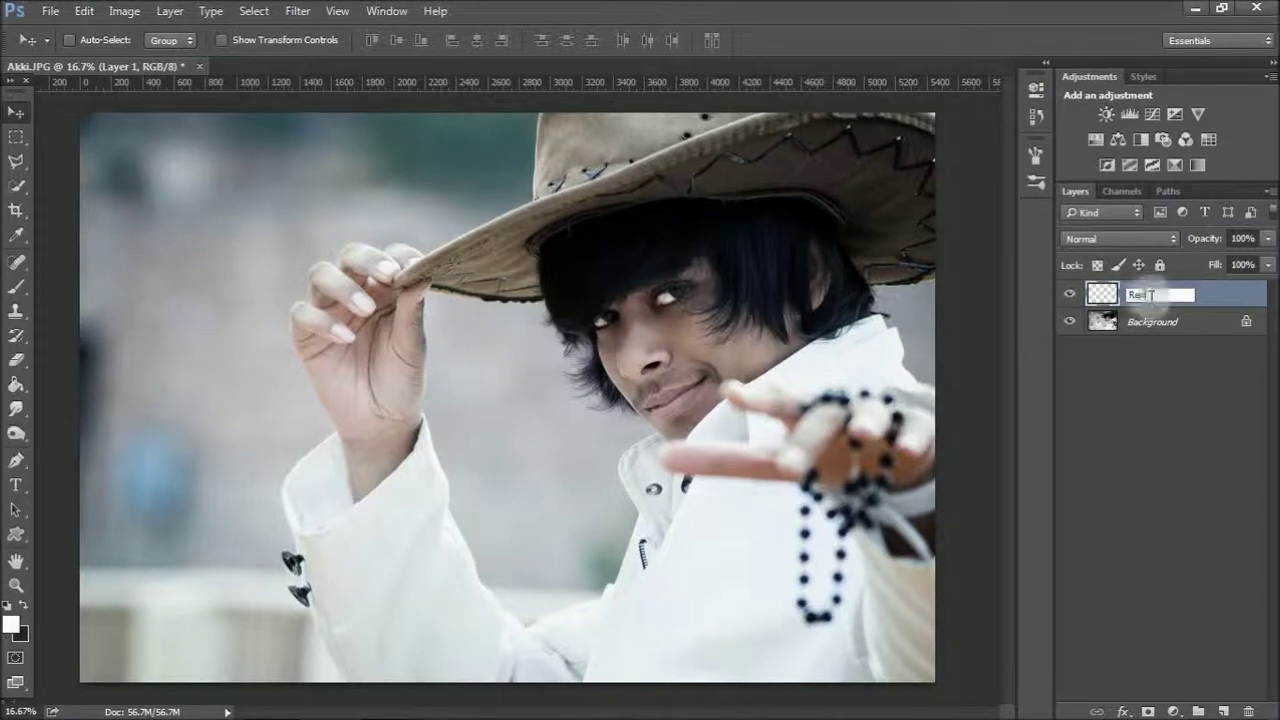
{"action": "left_click", "coordinate": [1151, 302]}
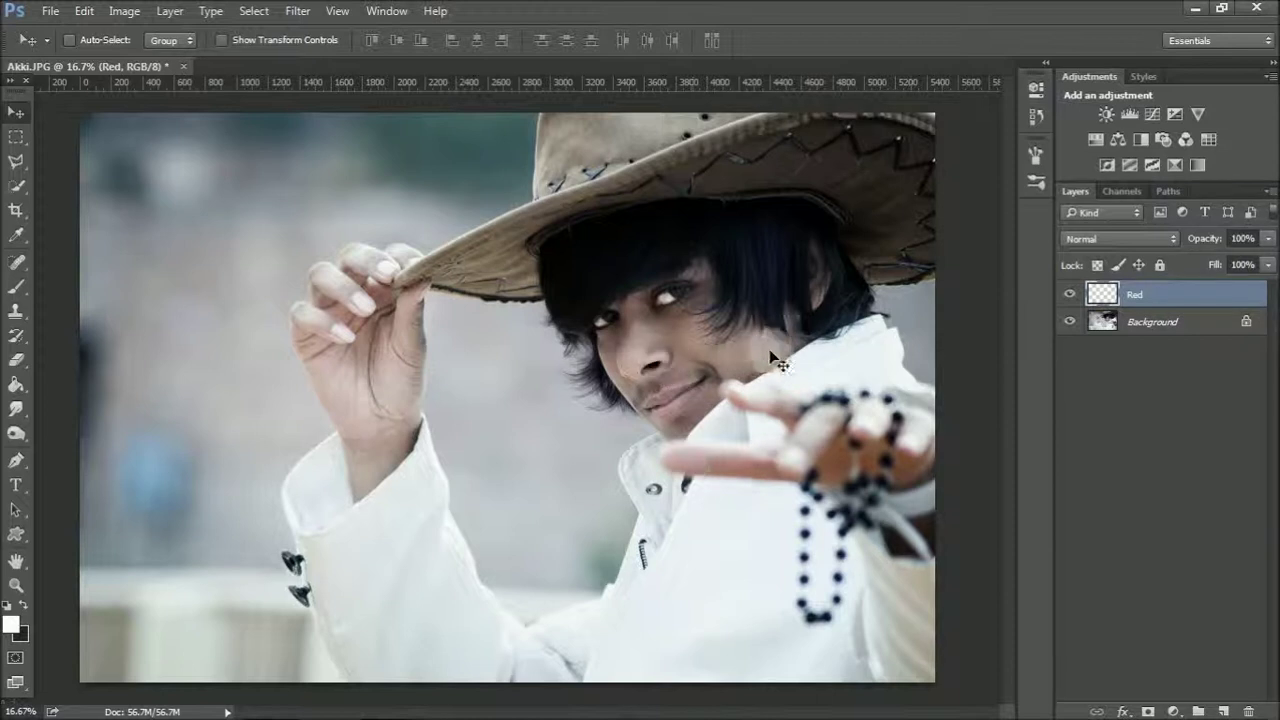
{"action": "left_click", "coordinate": [15, 292]}
Set the brush to 483 px size with 0% hardness
{"action": "left_click", "coordinate": [119, 289]}
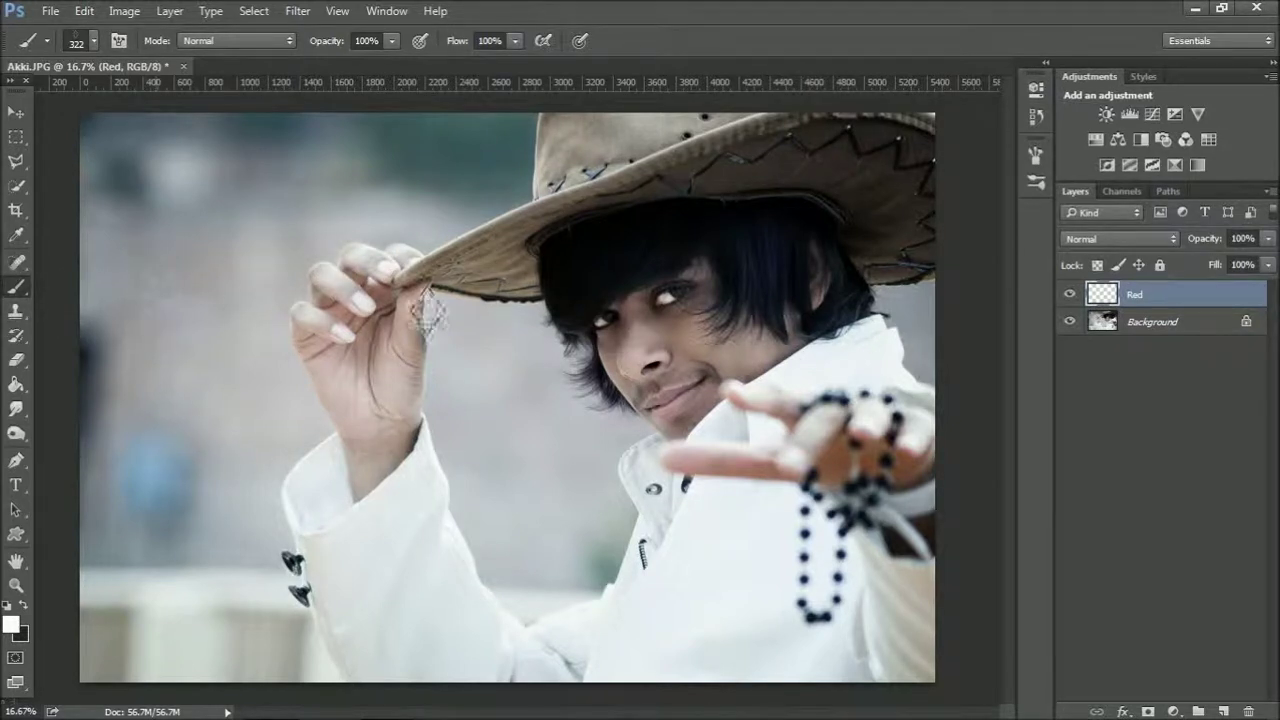
{"action": "right_click", "coordinate": [332, 276]}
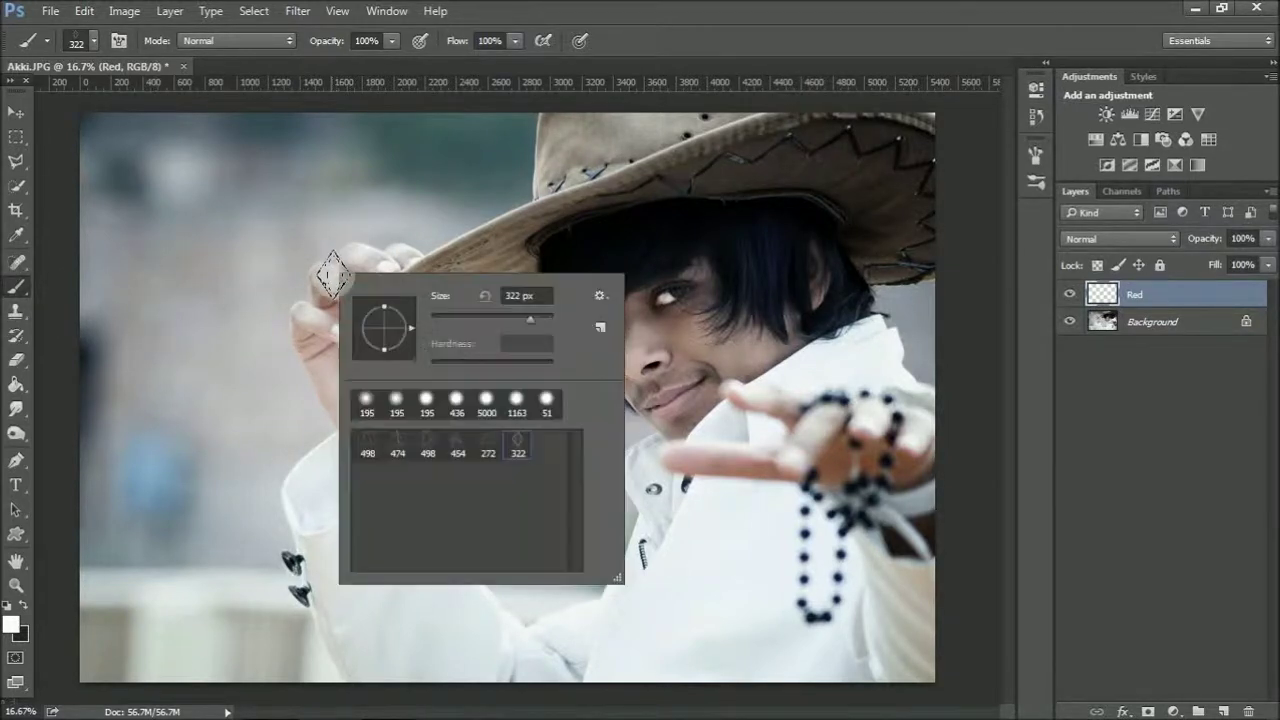
{"action": "left_click", "coordinate": [545, 404]}
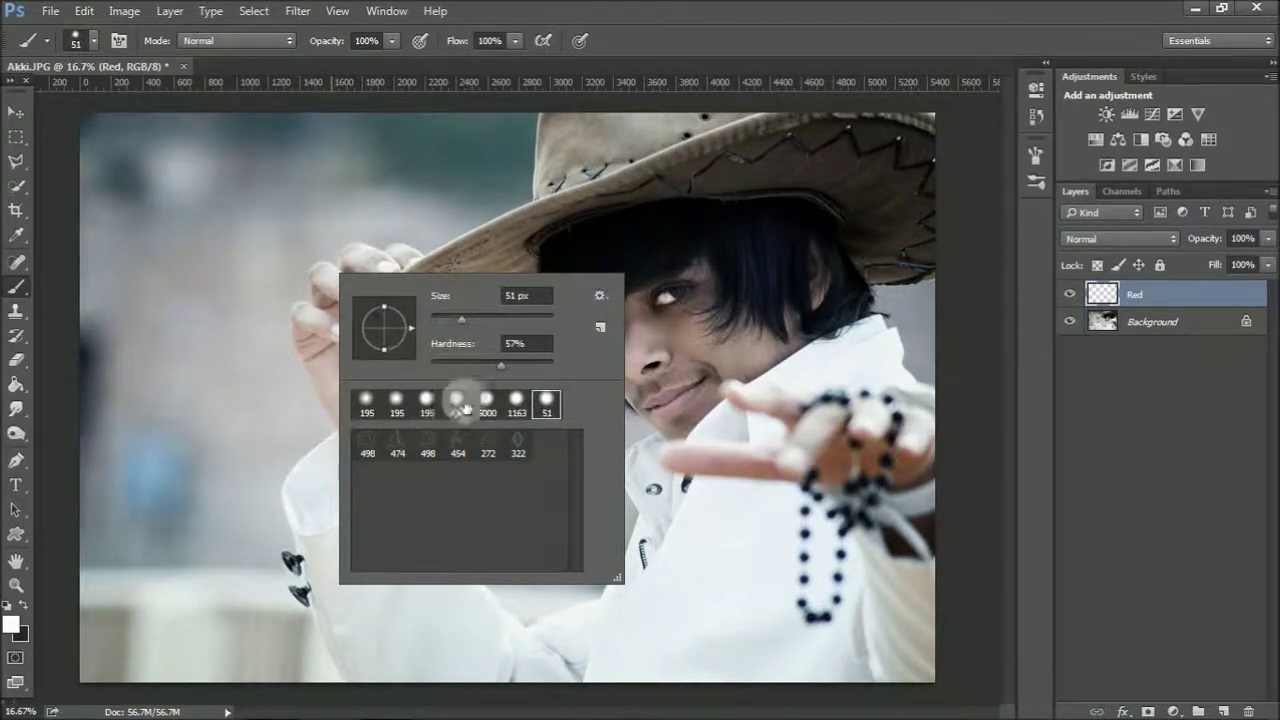
{"action": "double_click", "coordinate": [545, 404]}
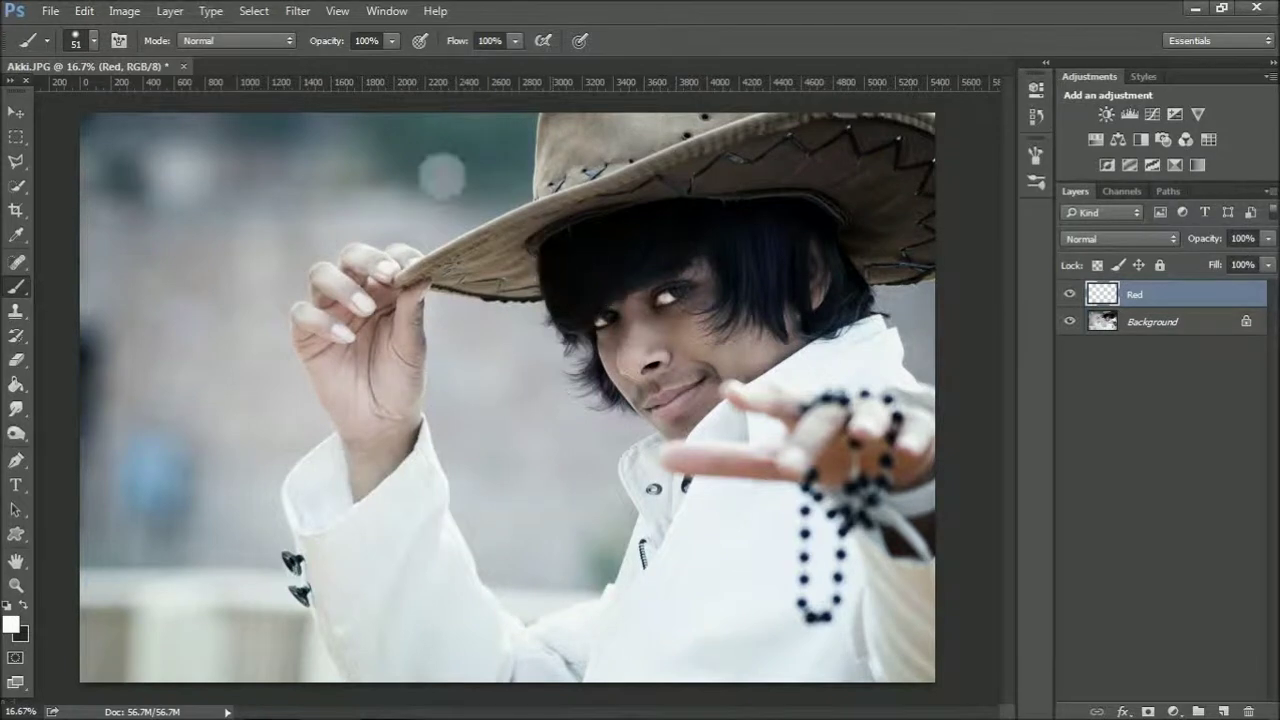
{"action": "left_click", "coordinate": [97, 45]}
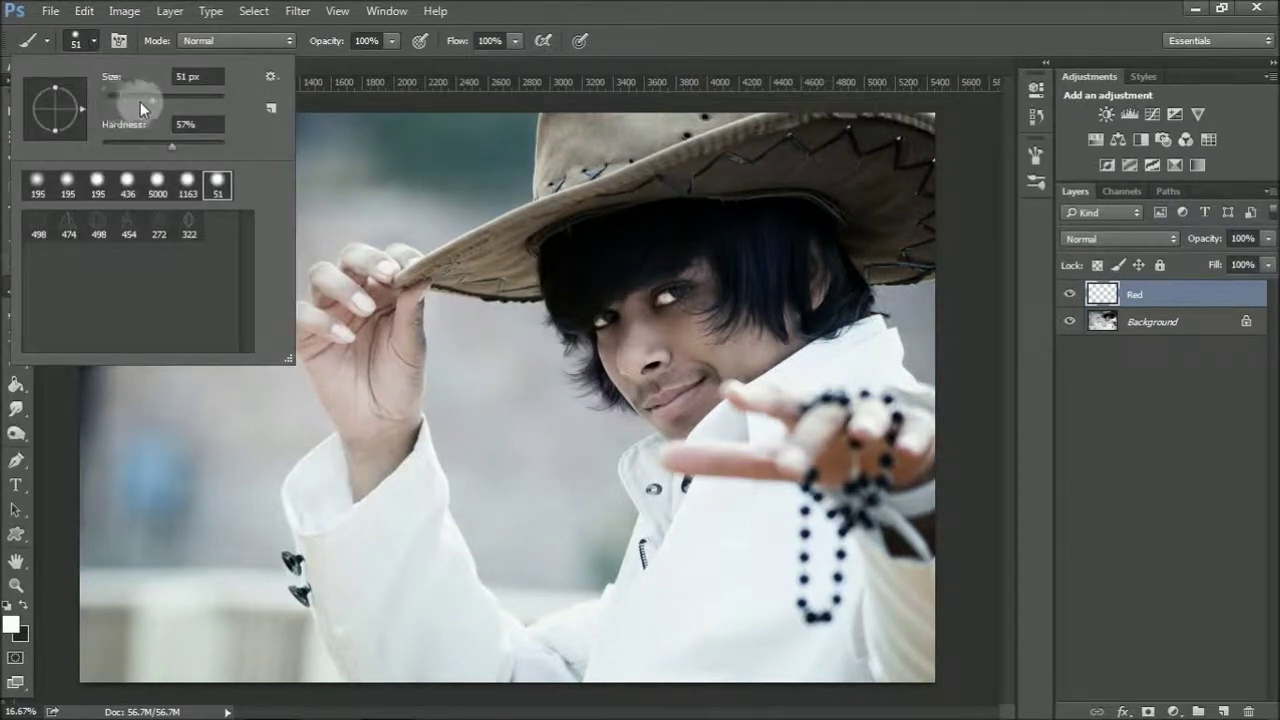
{"action": "left_click_drag", "start_coordinate": [140, 101], "coordinate": [190, 106]}
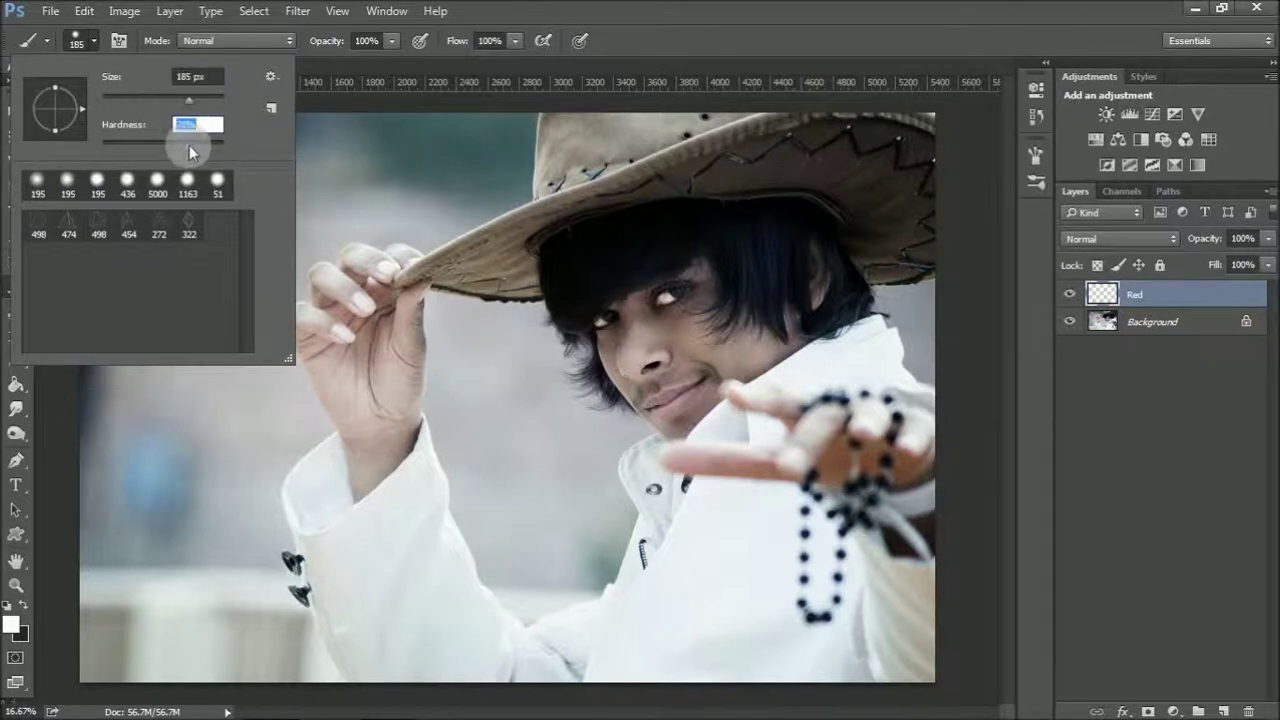
{"action": "left_click_drag", "start_coordinate": [123, 151], "coordinate": [102, 150]}
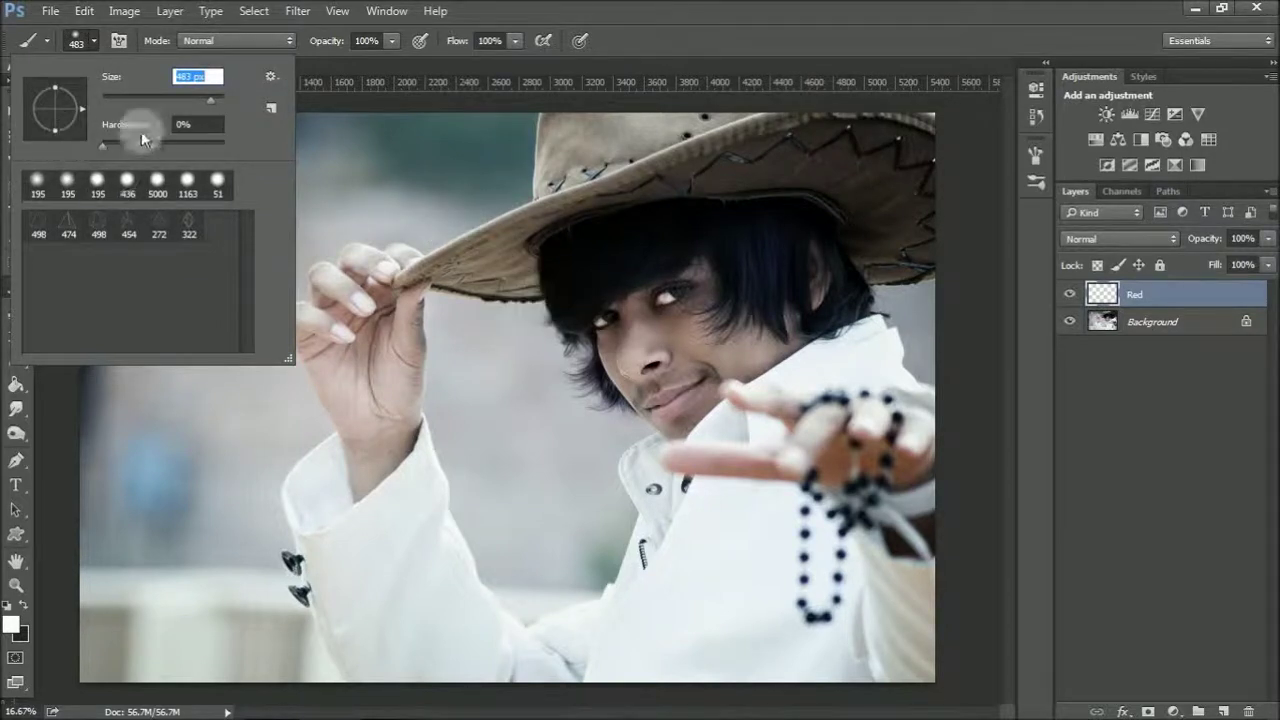
{"action": "left_click", "coordinate": [530, 28]}
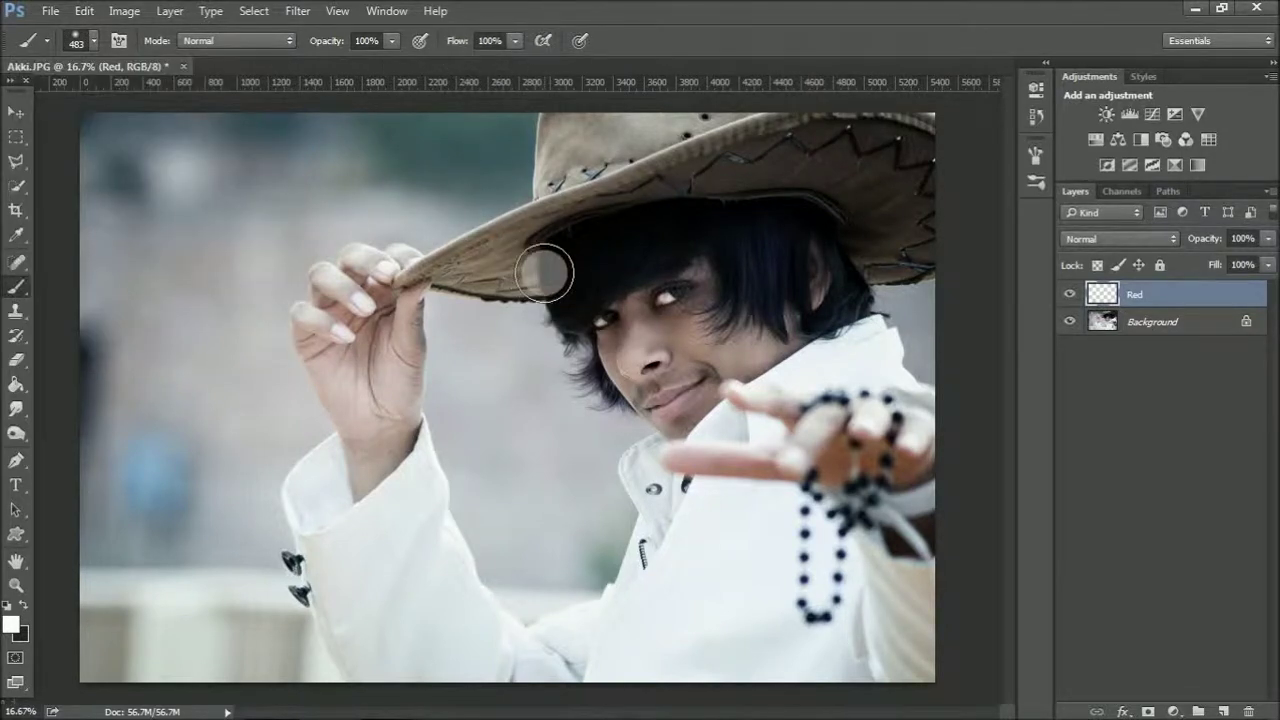
Set the foreground colour to bright red ff0018
{"action": "left_click", "coordinate": [14, 626]}
{"action": "left_click_drag", "start_coordinate": [849, 290], "coordinate": [988, 218]}
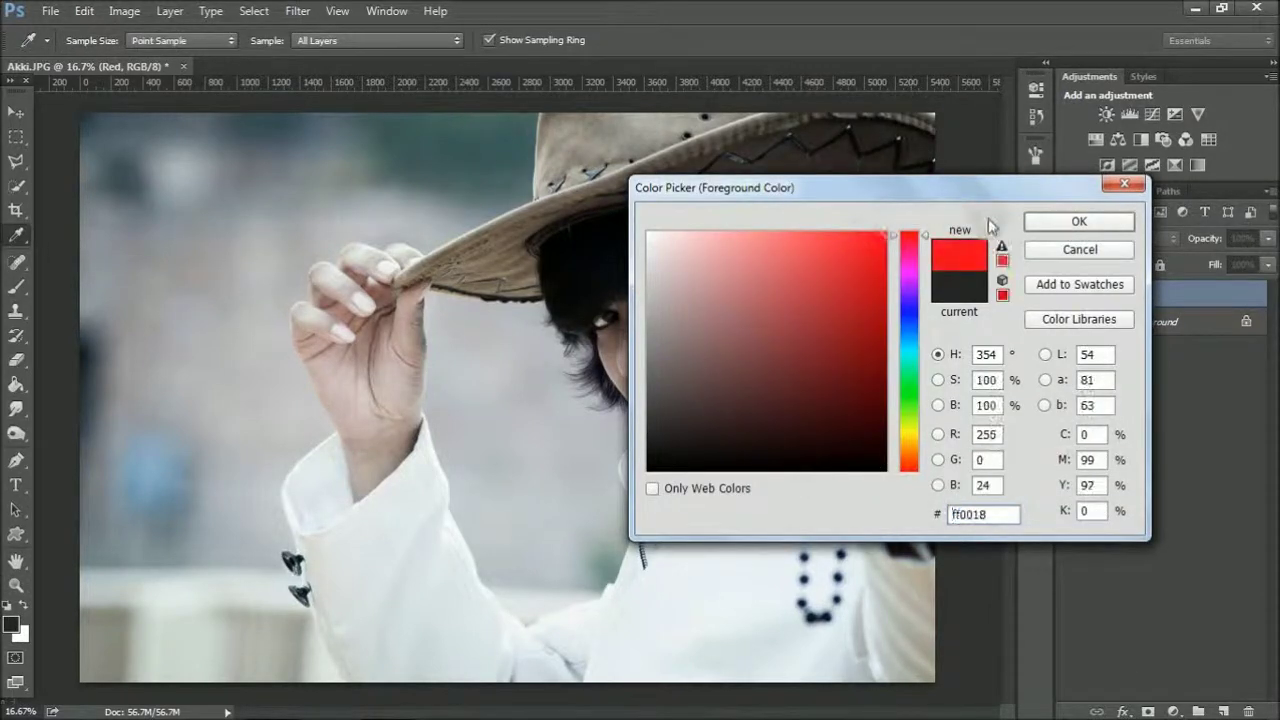
{"action": "left_click", "coordinate": [1077, 222]}
Paint red over the hat brim and face, and add a new layer above Red
{"action": "left_click", "coordinate": [508, 224]}
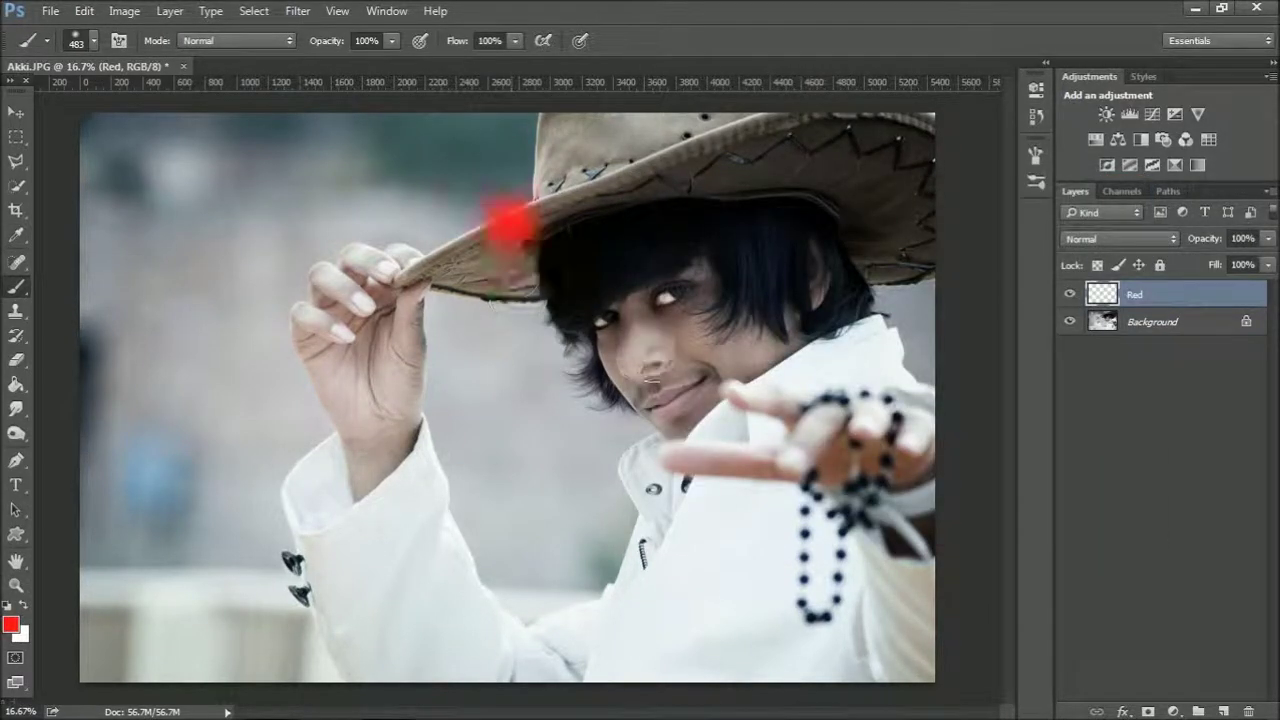
{"action": "mouse_move", "coordinate": [508, 224]}
{"action": "left_mouse_down"}
{"action": "mouse_move", "coordinate": [578, 292]}
{"action": "mouse_move", "coordinate": [608, 265]}
{"action": "mouse_move", "coordinate": [604, 245]}
{"action": "mouse_move", "coordinate": [530, 215]}
{"action": "mouse_move", "coordinate": [673, 412]}
{"action": "mouse_move", "coordinate": [700, 290]}
{"action": "mouse_move", "coordinate": [716, 337]}
{"action": "mouse_move", "coordinate": [590, 333]}
{"action": "mouse_move", "coordinate": [638, 250]}
{"action": "mouse_move", "coordinate": [633, 235]}
{"action": "mouse_move", "coordinate": [788, 240]}
{"action": "mouse_move", "coordinate": [809, 308]}
{"action": "mouse_move", "coordinate": [536, 220]}
{"action": "mouse_move", "coordinate": [808, 238]}
{"action": "mouse_move", "coordinate": [806, 267]}
{"action": "mouse_move", "coordinate": [662, 312]}
{"action": "mouse_move", "coordinate": [563, 230]}
{"action": "mouse_move", "coordinate": [668, 350]}
{"action": "mouse_move", "coordinate": [583, 377]}
{"action": "mouse_move", "coordinate": [670, 355]}
{"action": "left_mouse_up"}
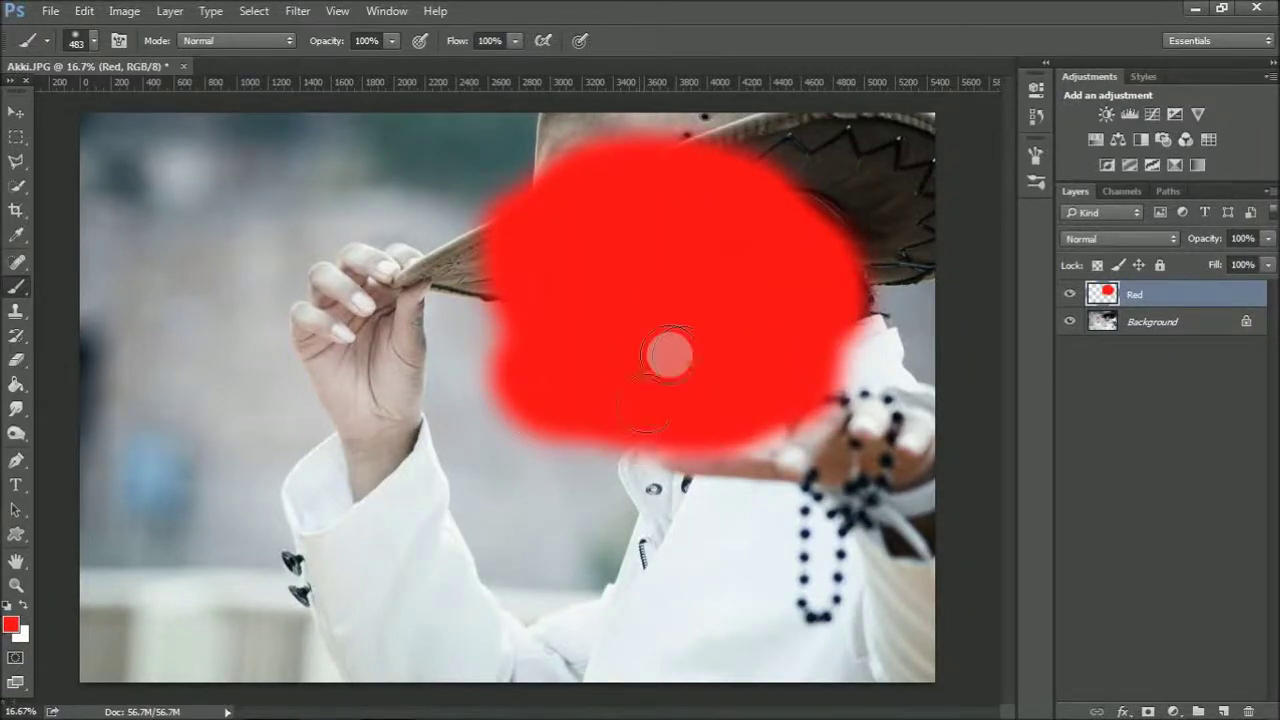
{"action": "left_click", "coordinate": [1224, 711]}
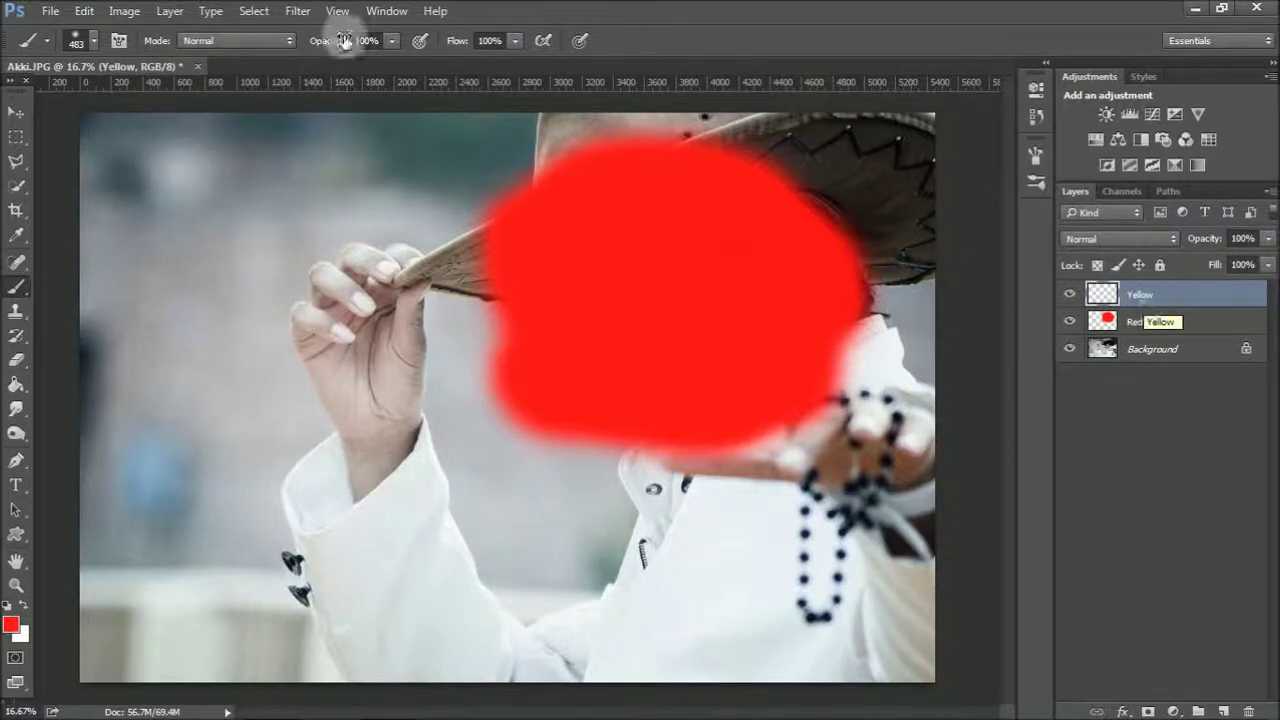
Set the foreground to yellow fff600 and paint a large patch over the raised hand
{"action": "left_click", "coordinate": [12, 626]}
{"action": "left_click", "coordinate": [908, 422]}
{"action": "left_click_drag", "start_coordinate": [829, 437], "coordinate": [885, 233]}
{"action": "left_click", "coordinate": [909, 434]}
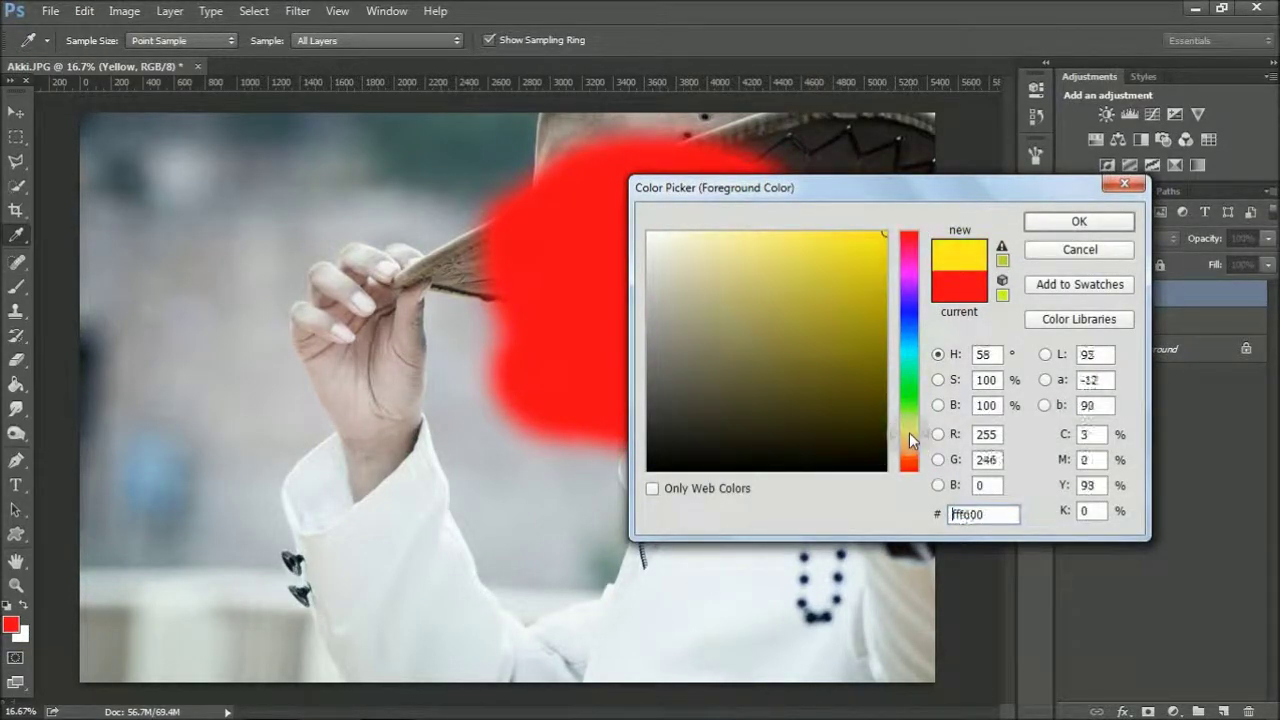
{"action": "left_click", "coordinate": [1079, 221]}
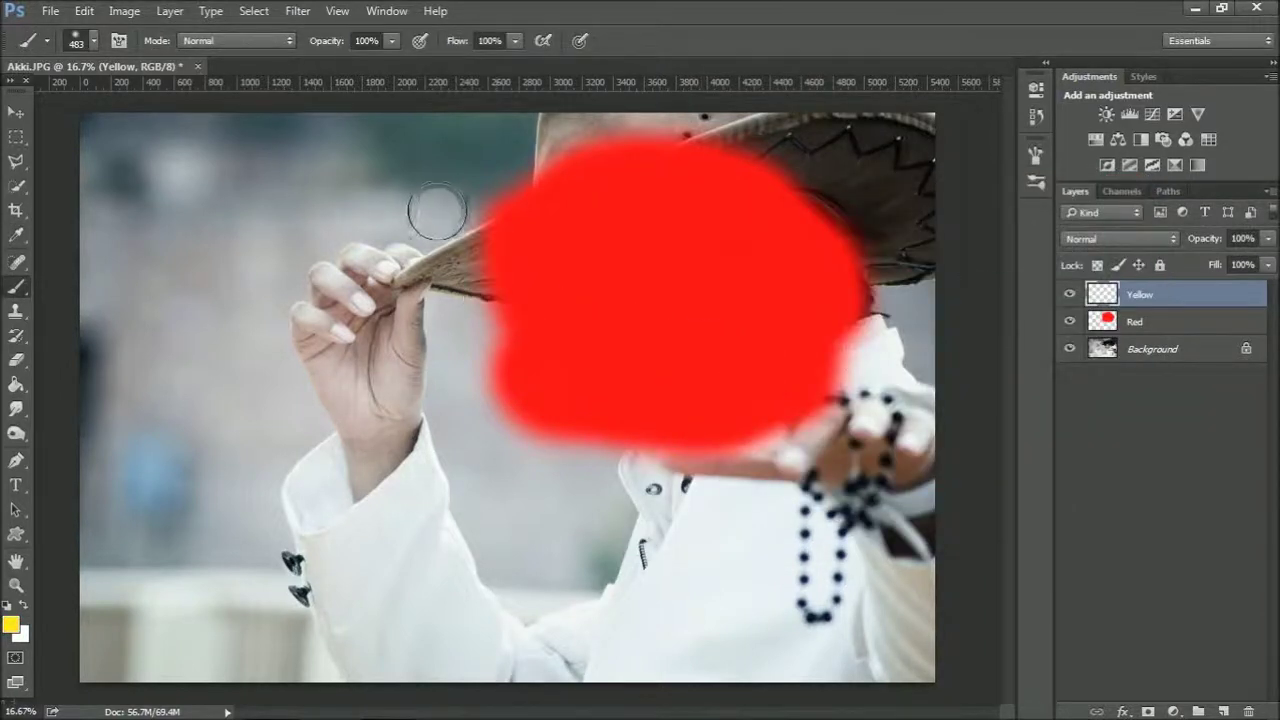
{"action": "mouse_move", "coordinate": [435, 211]}
{"action": "left_mouse_down"}
{"action": "mouse_move", "coordinate": [378, 343]}
{"action": "mouse_move", "coordinate": [501, 483]}
{"action": "mouse_move", "coordinate": [420, 256]}
{"action": "mouse_move", "coordinate": [340, 175]}
{"action": "mouse_move", "coordinate": [398, 515]}
{"action": "mouse_move", "coordinate": [343, 260]}
{"action": "mouse_move", "coordinate": [335, 488]}
{"action": "mouse_move", "coordinate": [307, 278]}
{"action": "mouse_move", "coordinate": [317, 487]}
{"action": "mouse_move", "coordinate": [261, 425]}
{"action": "mouse_move", "coordinate": [397, 374]}
{"action": "mouse_move", "coordinate": [333, 475]}
{"action": "mouse_move", "coordinate": [340, 322]}
{"action": "mouse_move", "coordinate": [478, 410]}
{"action": "mouse_move", "coordinate": [410, 418]}
{"action": "mouse_move", "coordinate": [394, 326]}
{"action": "mouse_move", "coordinate": [427, 312]}
{"action": "mouse_move", "coordinate": [343, 203]}
{"action": "mouse_move", "coordinate": [465, 341]}
{"action": "mouse_move", "coordinate": [450, 259]}
{"action": "mouse_move", "coordinate": [466, 248]}
{"action": "mouse_move", "coordinate": [448, 272]}
{"action": "mouse_move", "coordinate": [426, 221]}
{"action": "mouse_move", "coordinate": [525, 450]}
{"action": "mouse_move", "coordinate": [597, 450]}
{"action": "left_mouse_up"}
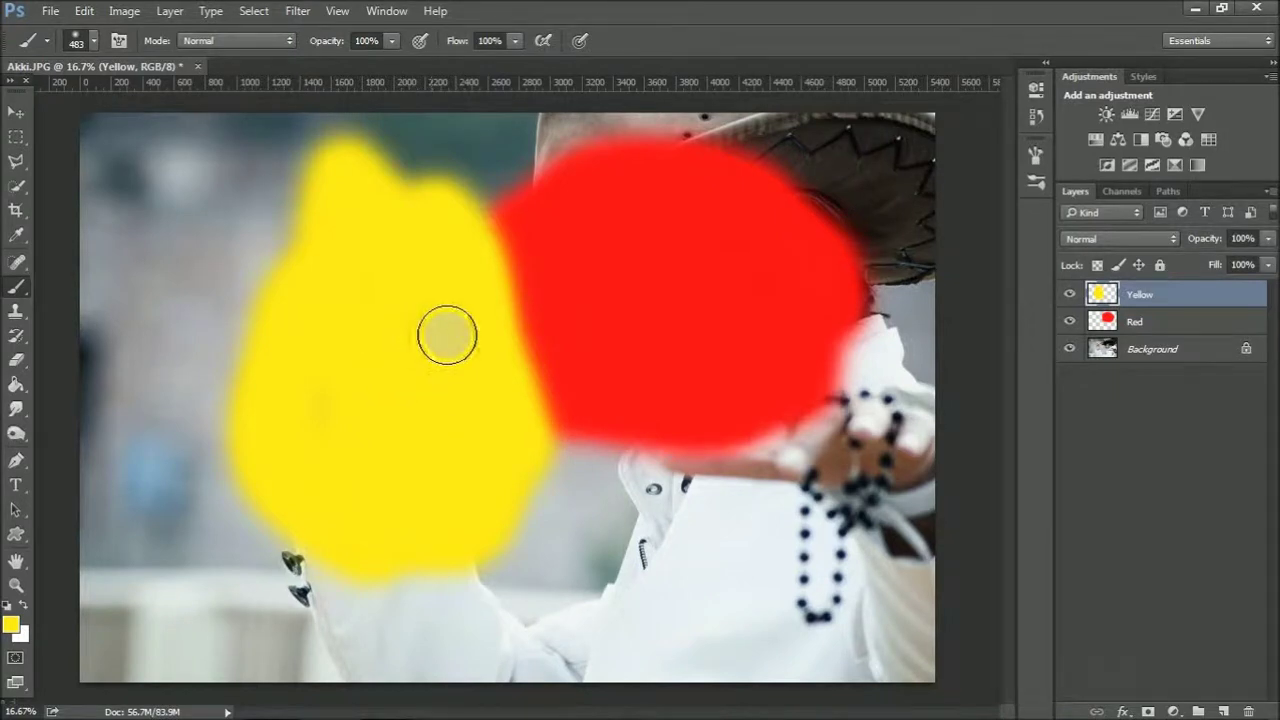
{"action": "left_click", "coordinate": [15, 112]}
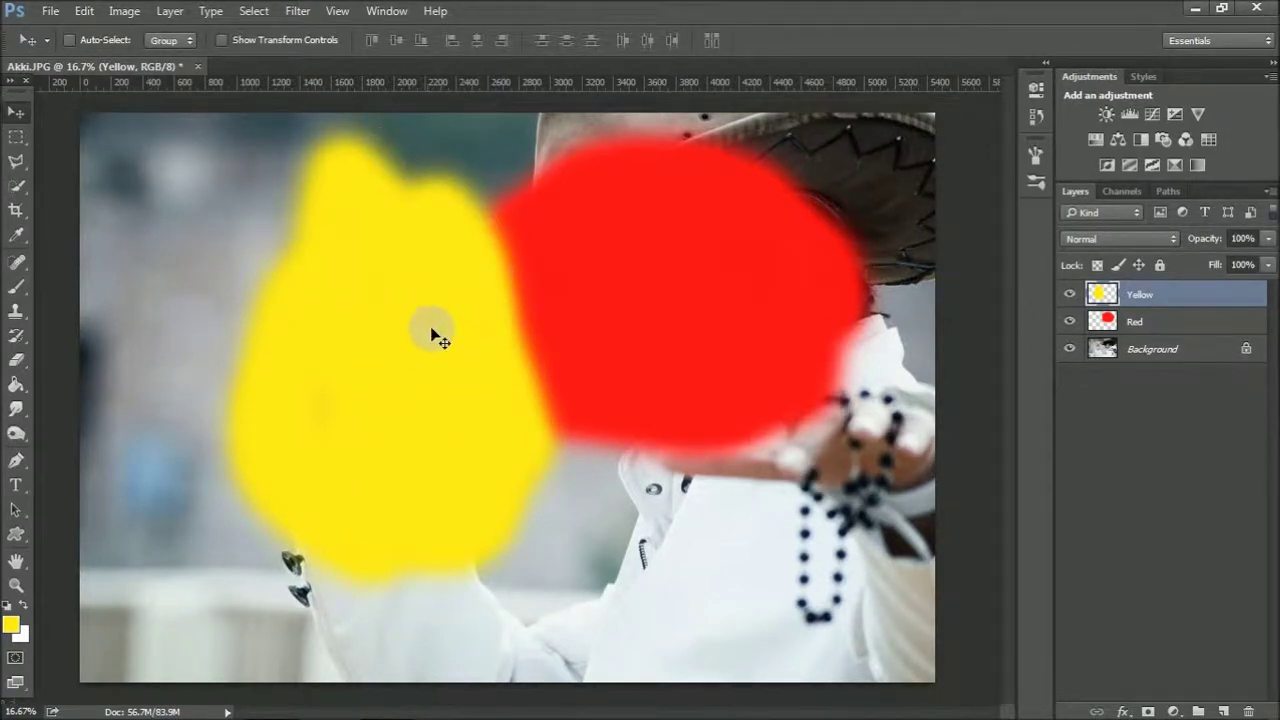
Erase a band through the Red layer's patch to reveal the face
{"action": "left_click", "coordinate": [1107, 323]}
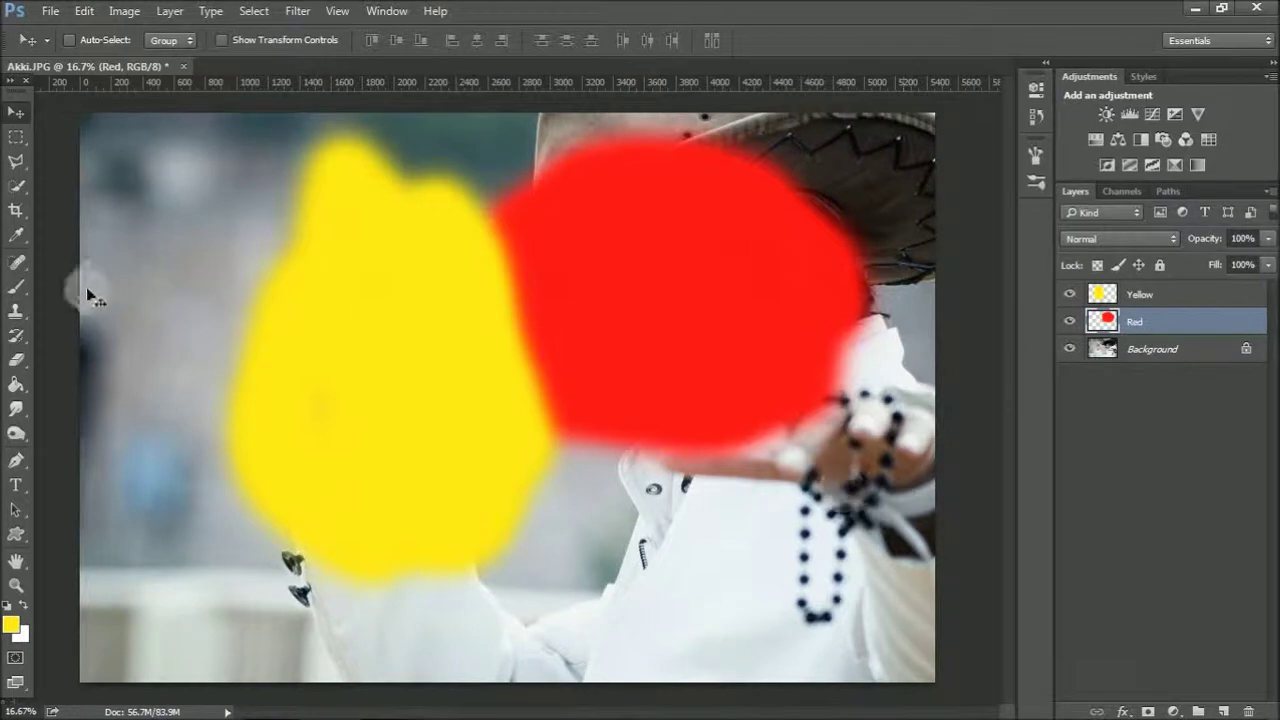
{"action": "right_click", "coordinate": [14, 362]}
{"action": "left_click", "coordinate": [58, 353]}
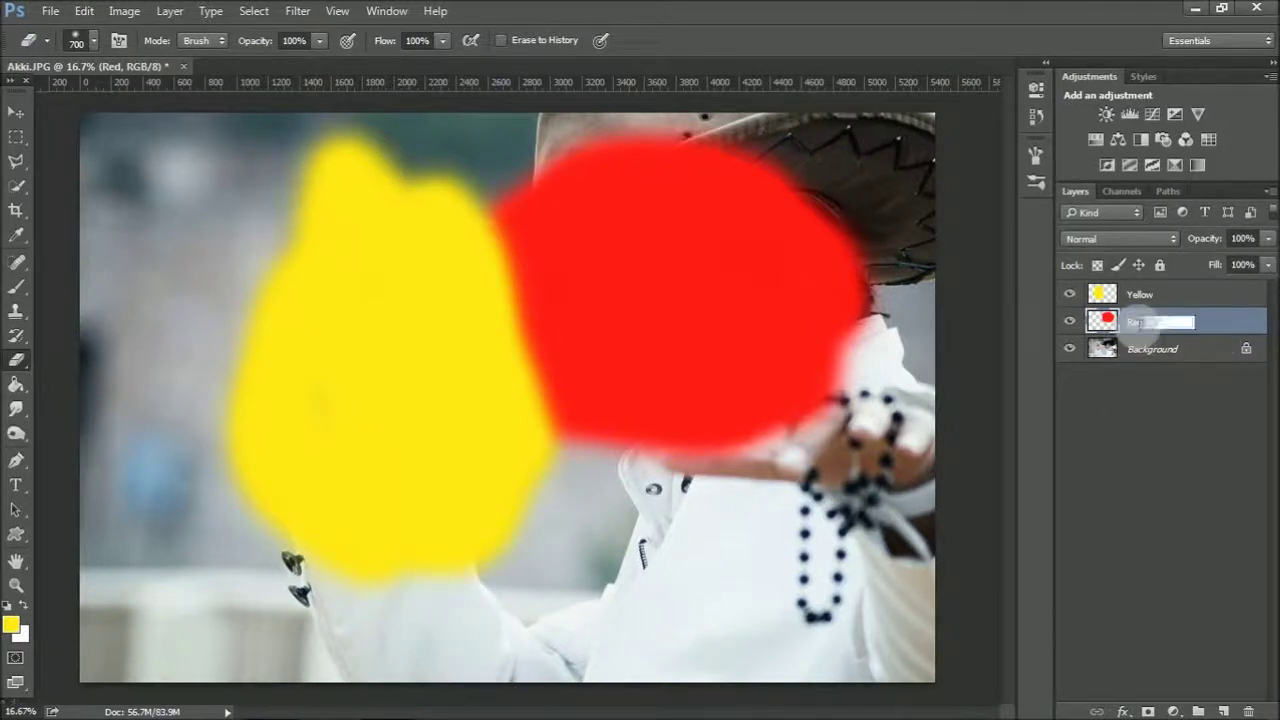
{"action": "key", "text": "Return"}
{"action": "mouse_move", "coordinate": [545, 165]}
{"action": "left_mouse_down"}
{"action": "mouse_move", "coordinate": [675, 257]}
{"action": "mouse_move", "coordinate": [808, 465]}
{"action": "mouse_move", "coordinate": [785, 335]}
{"action": "mouse_move", "coordinate": [625, 180]}
{"action": "mouse_move", "coordinate": [794, 307]}
{"action": "mouse_move", "coordinate": [740, 225]}
{"action": "mouse_move", "coordinate": [645, 188]}
{"action": "mouse_move", "coordinate": [617, 298]}
{"action": "mouse_move", "coordinate": [740, 440]}
{"action": "left_mouse_up"}
Erase the Yellow layer's paint around the raised hand and near the hat brim
{"action": "left_click", "coordinate": [1140, 294]}
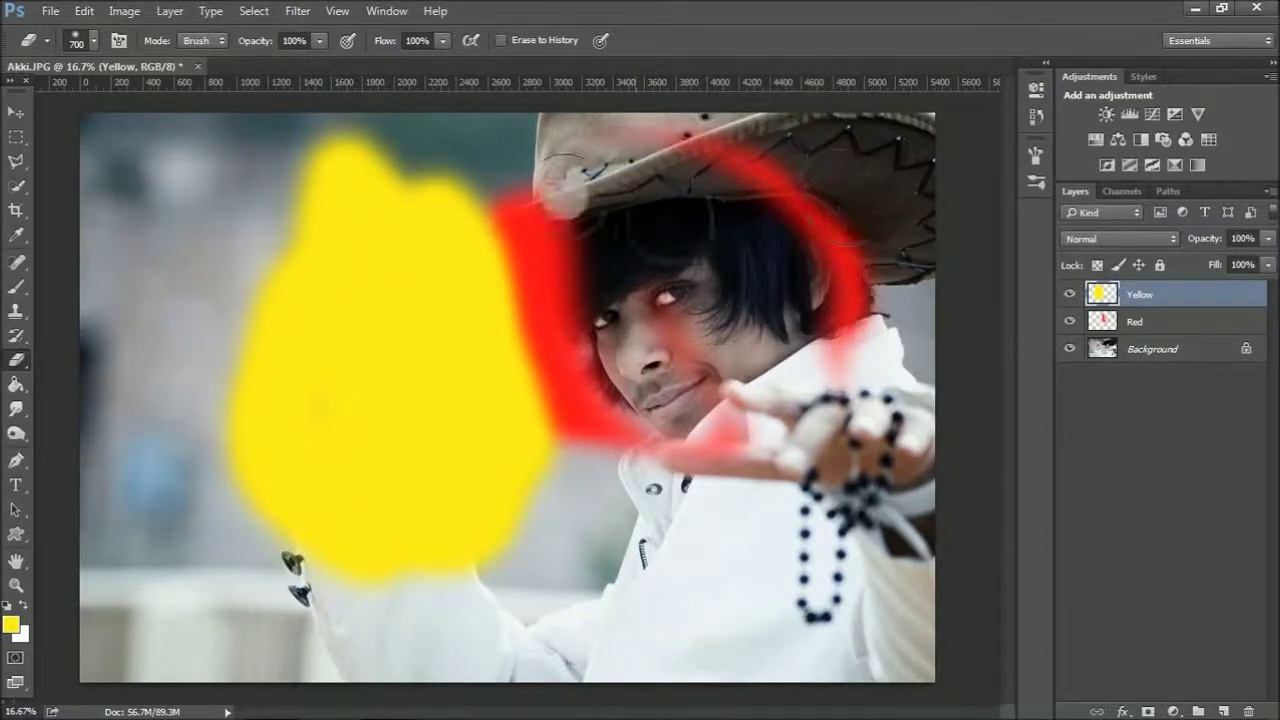
{"action": "mouse_move", "coordinate": [265, 230]}
{"action": "left_mouse_down"}
{"action": "mouse_move", "coordinate": [449, 480]}
{"action": "mouse_move", "coordinate": [470, 555]}
{"action": "left_mouse_up"}
{"action": "mouse_move", "coordinate": [300, 330]}
{"action": "left_mouse_down"}
{"action": "mouse_move", "coordinate": [300, 440]}
{"action": "mouse_move", "coordinate": [437, 534]}
{"action": "mouse_move", "coordinate": [529, 423]}
{"action": "mouse_move", "coordinate": [343, 200]}
{"action": "mouse_move", "coordinate": [440, 230]}
{"action": "mouse_move", "coordinate": [486, 414]}
{"action": "mouse_move", "coordinate": [357, 214]}
{"action": "mouse_move", "coordinate": [365, 160]}
{"action": "mouse_move", "coordinate": [323, 177]}
{"action": "mouse_move", "coordinate": [243, 386]}
{"action": "mouse_move", "coordinate": [390, 531]}
{"action": "left_mouse_up"}
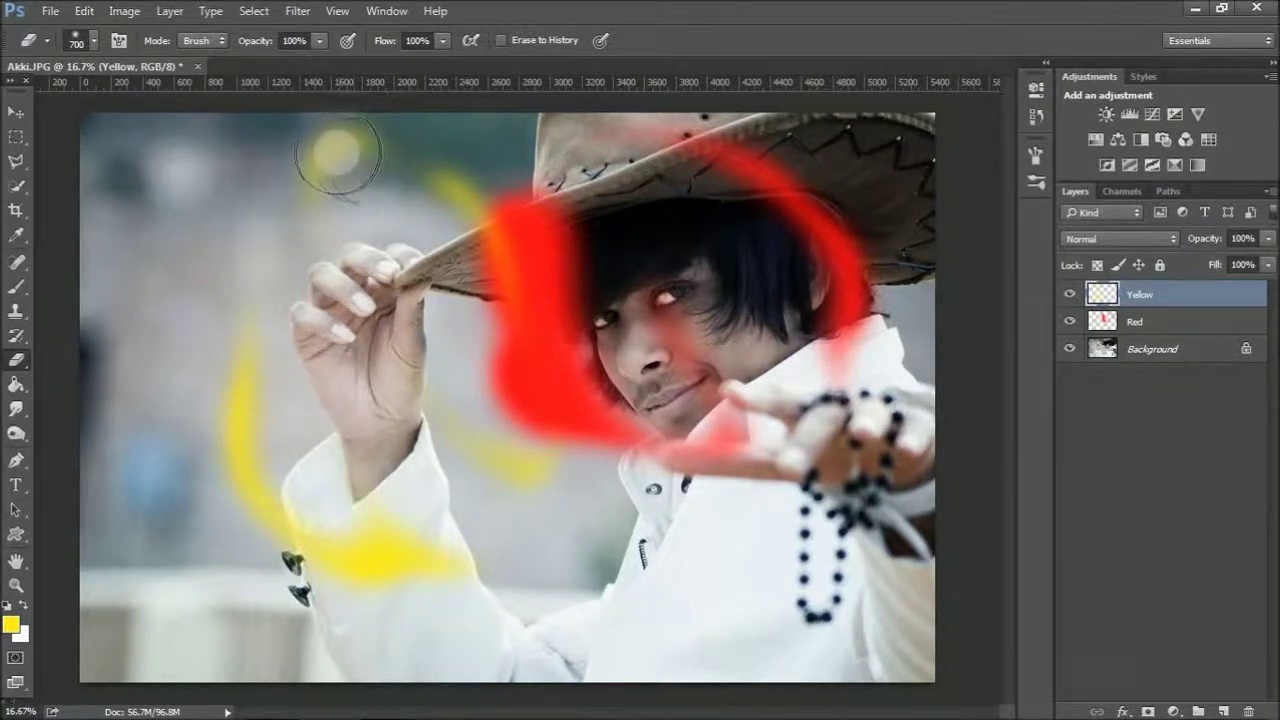
{"action": "left_click_drag", "start_coordinate": [435, 212], "coordinate": [450, 230]}
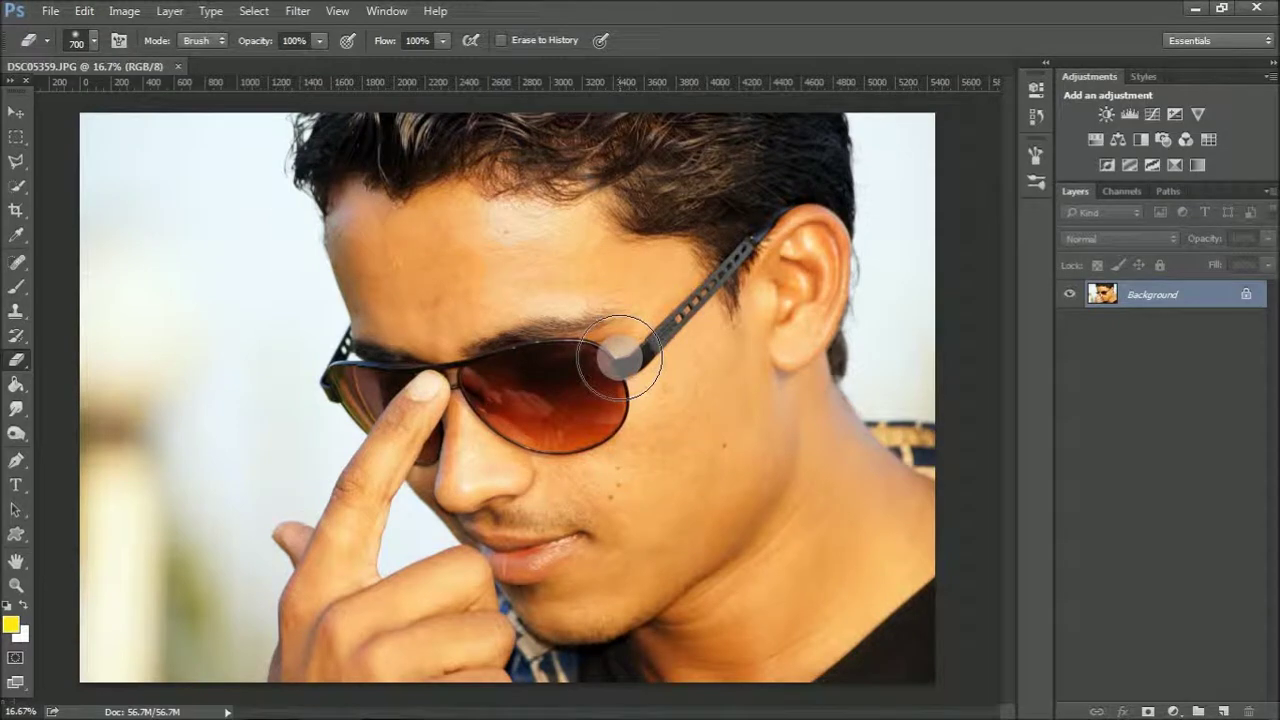
Shrink the brush and choose the Spot Healing Brush from the healing tools flyout
{"action": "key", "text": "bracketleft"}
{"action": "key", "text": "bracketleft"}
{"action": "key", "text": "bracketleft"}
{"action": "key", "text": "bracketleft"}
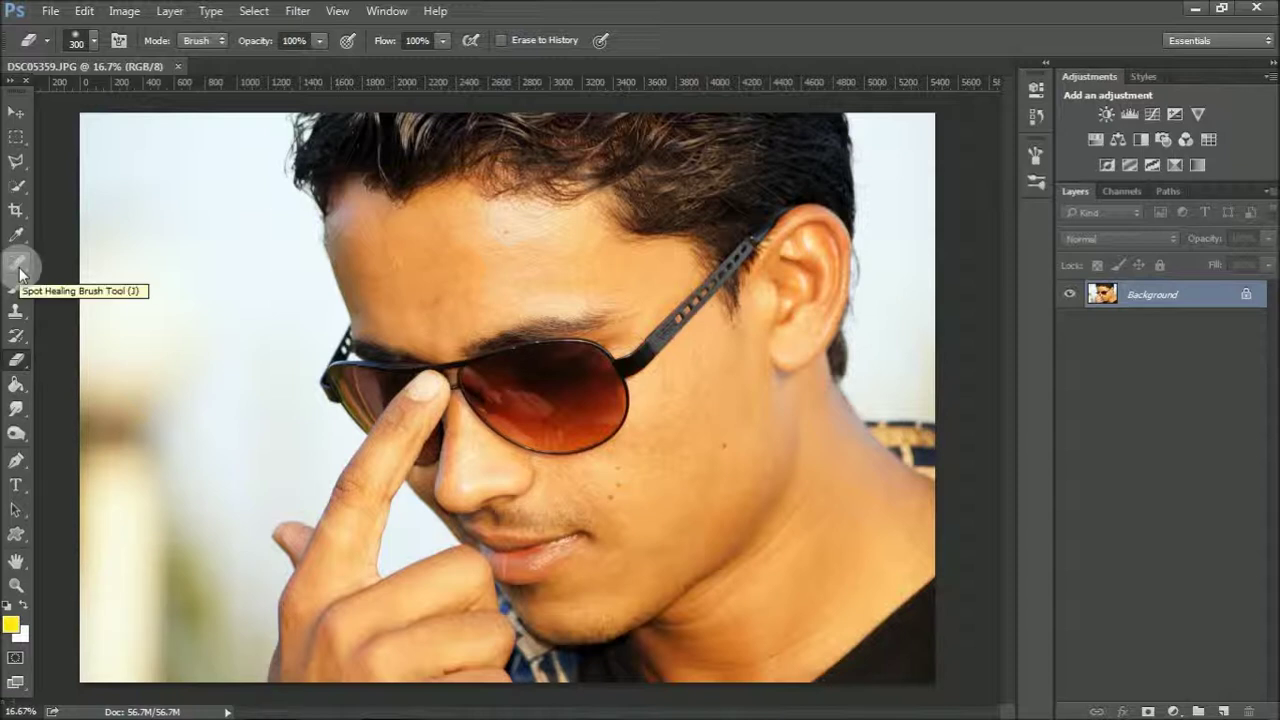
{"action": "left_click_drag", "start_coordinate": [19, 267], "coordinate": [108, 266]}
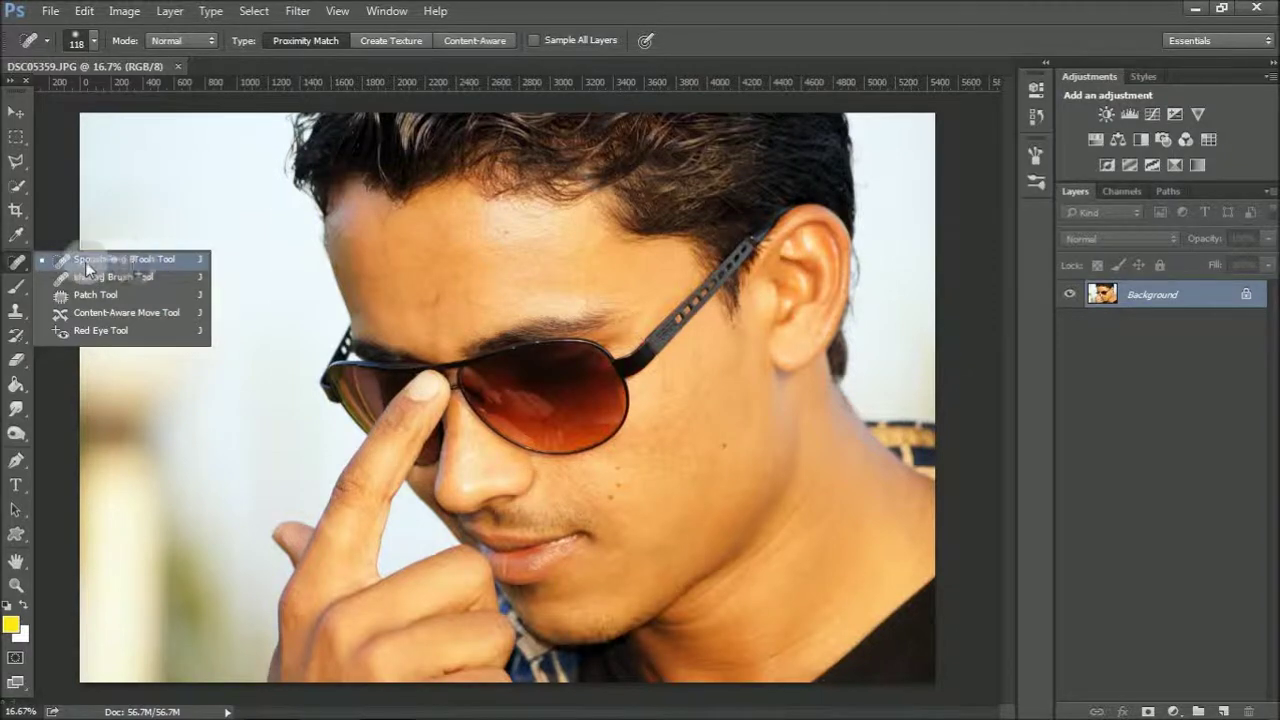
Set the spot healing brush to 196 px with 0% hardness
{"action": "left_click", "coordinate": [173, 264]}
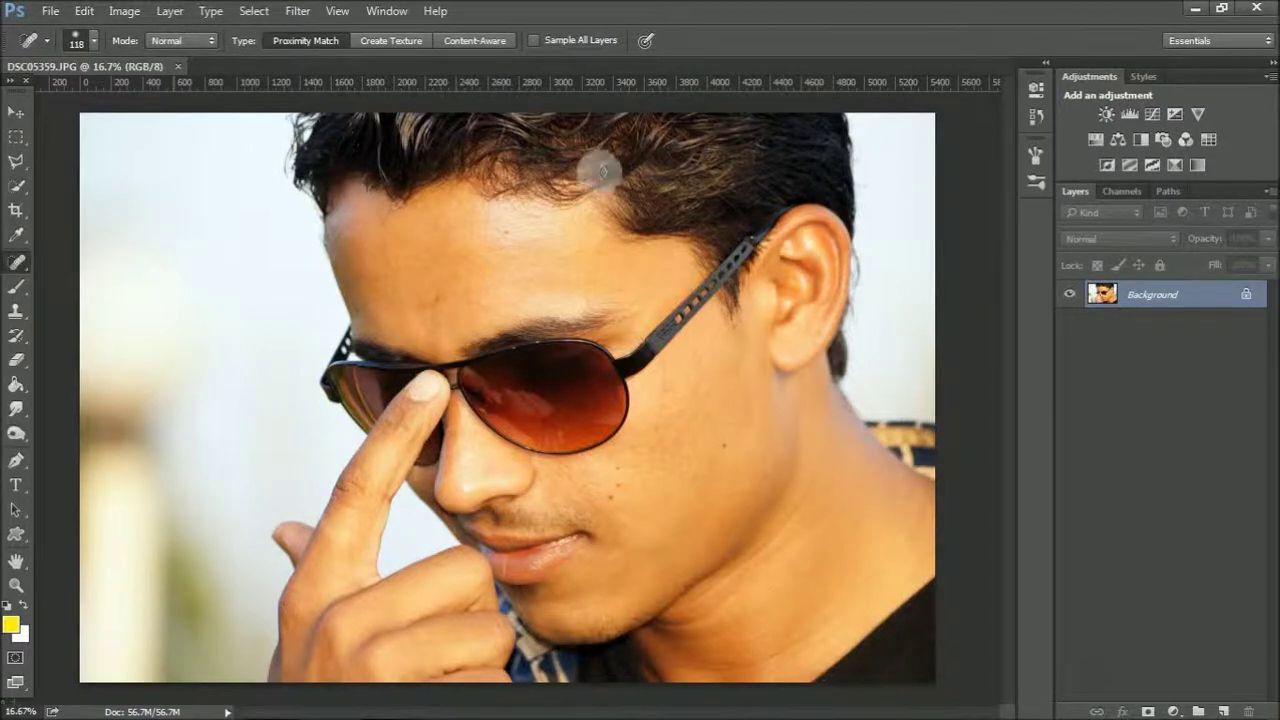
{"action": "right_click", "coordinate": [499, 241]}
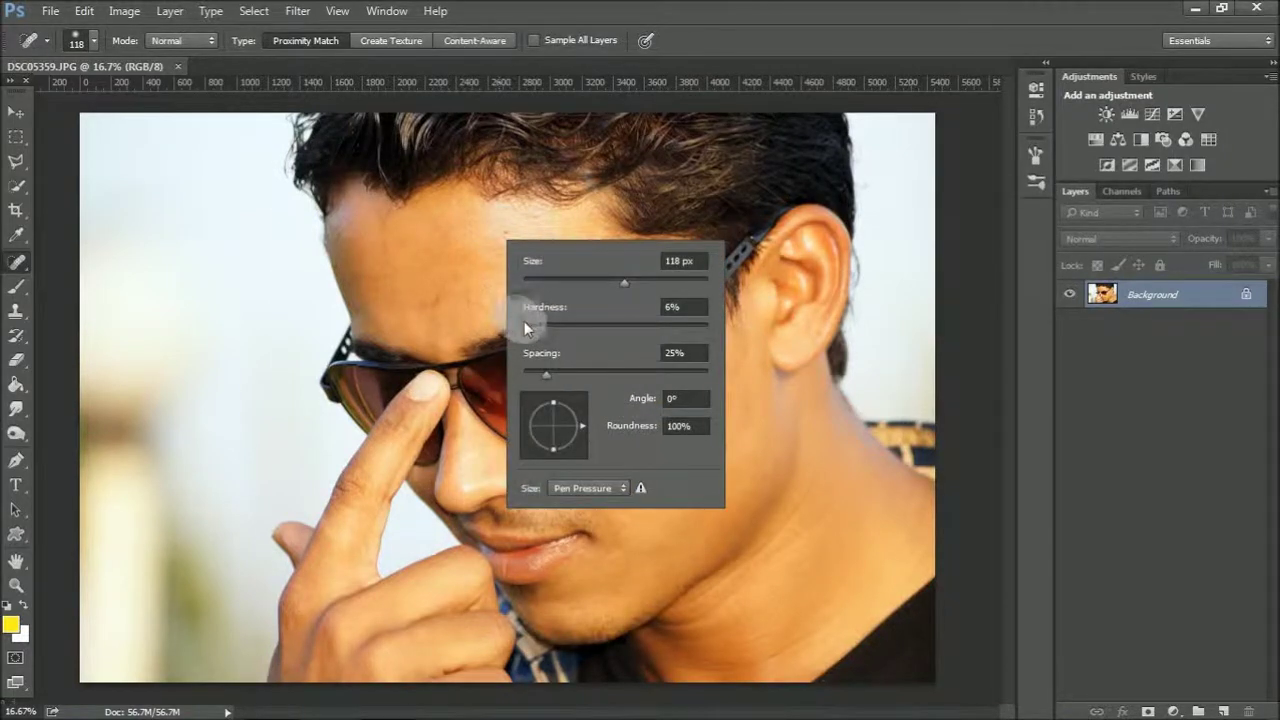
{"action": "left_click_drag", "start_coordinate": [527, 328], "coordinate": [521, 324]}
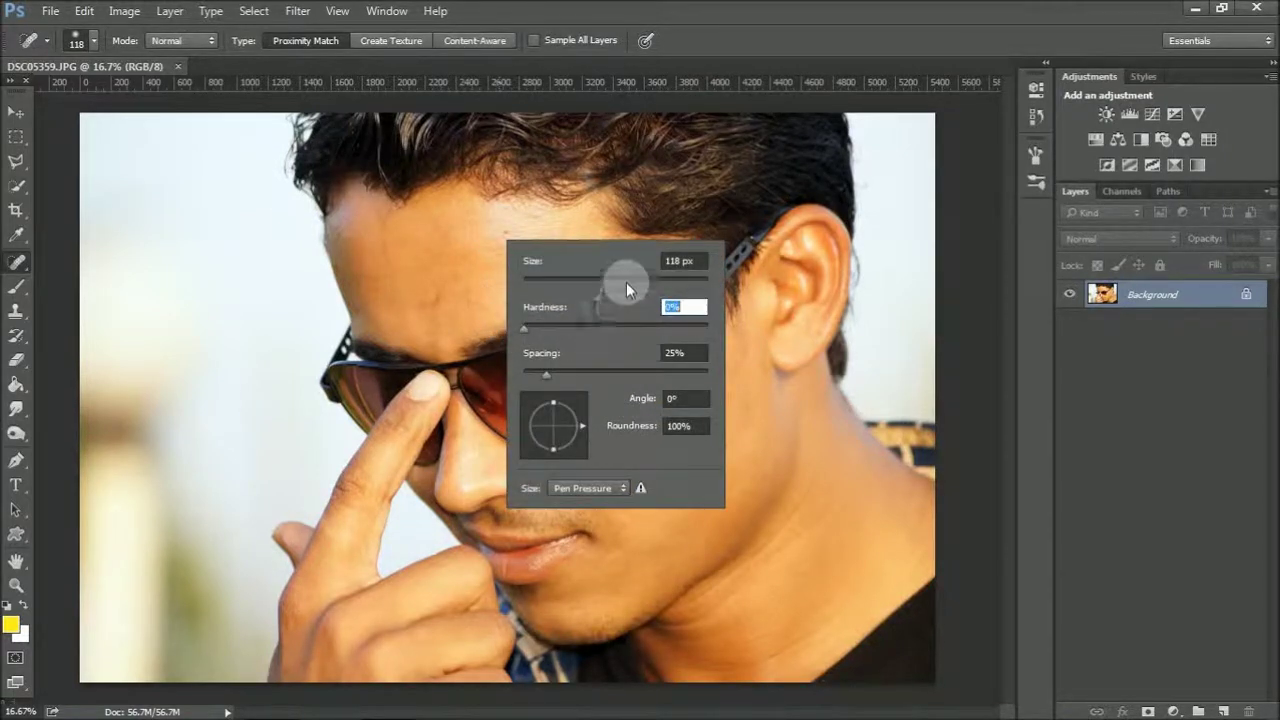
{"action": "left_click_drag", "start_coordinate": [626, 283], "coordinate": [641, 283]}
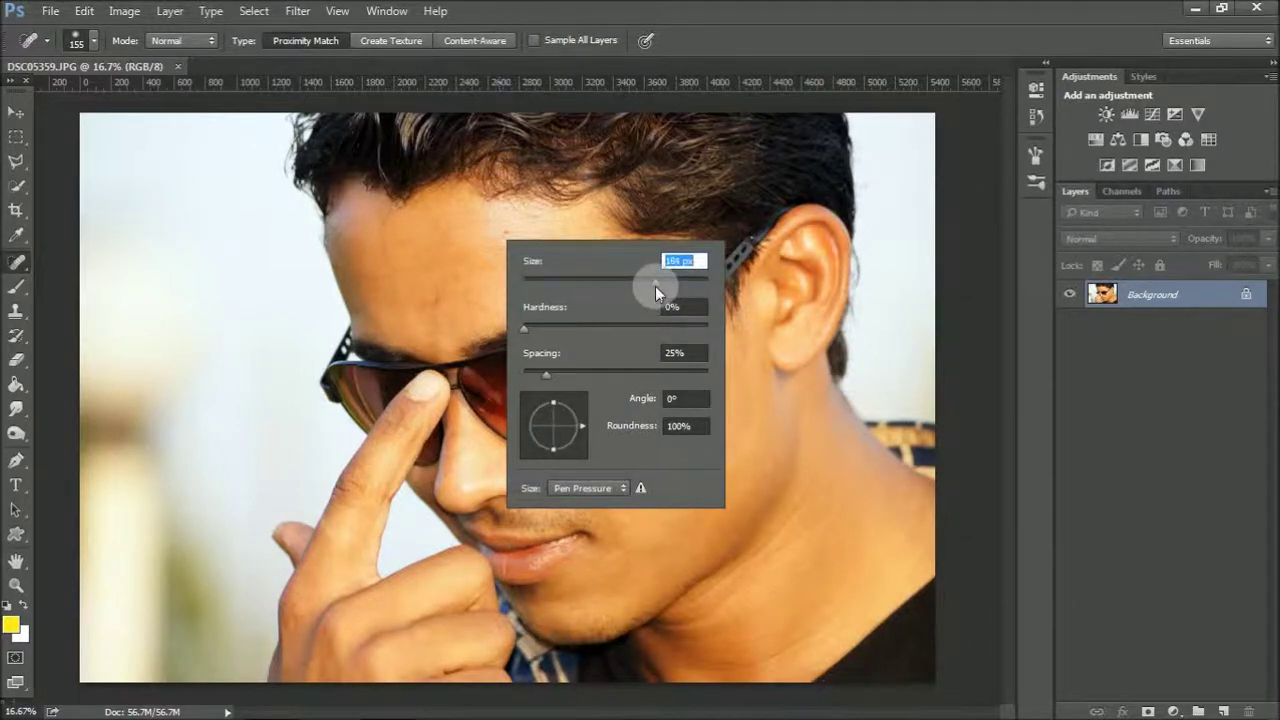
{"action": "left_click_drag", "start_coordinate": [655, 286], "coordinate": [660, 286]}
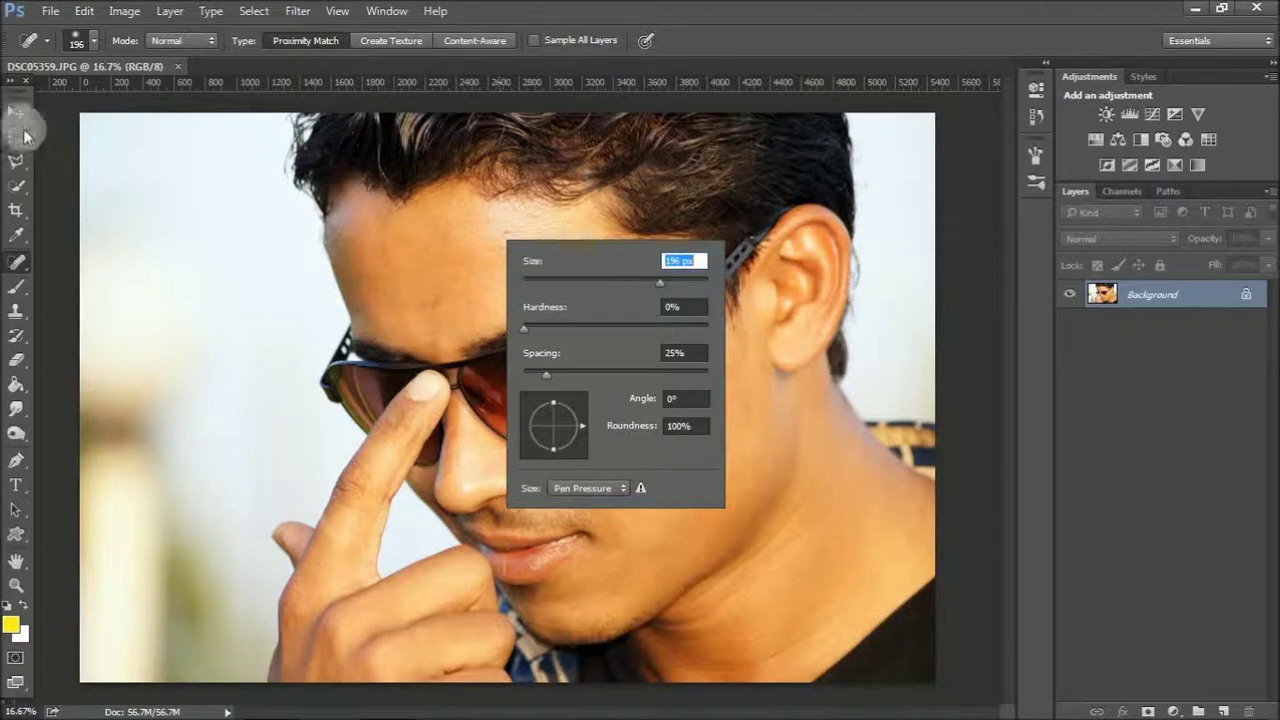
{"action": "right_click", "coordinate": [16, 262]}
{"action": "left_click", "coordinate": [90, 258]}
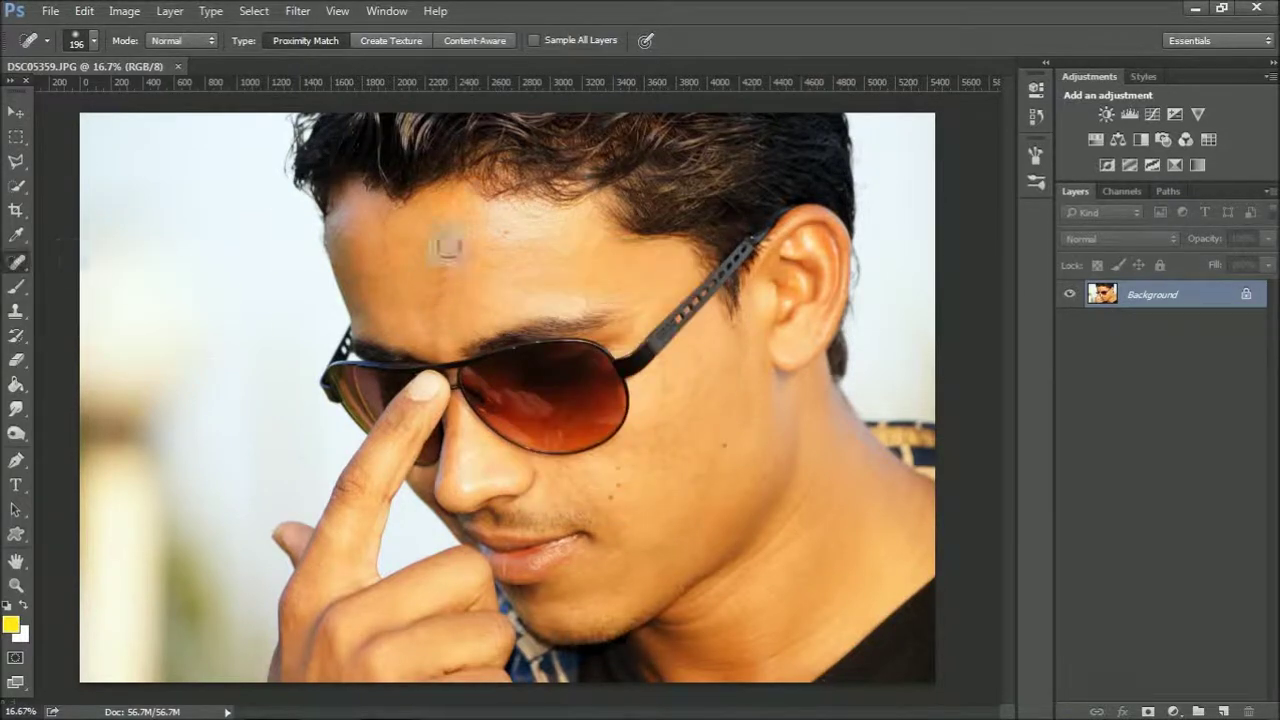
Heal the blemishes on the forehead and beside the glasses
{"action": "left_click", "coordinate": [504, 232]}
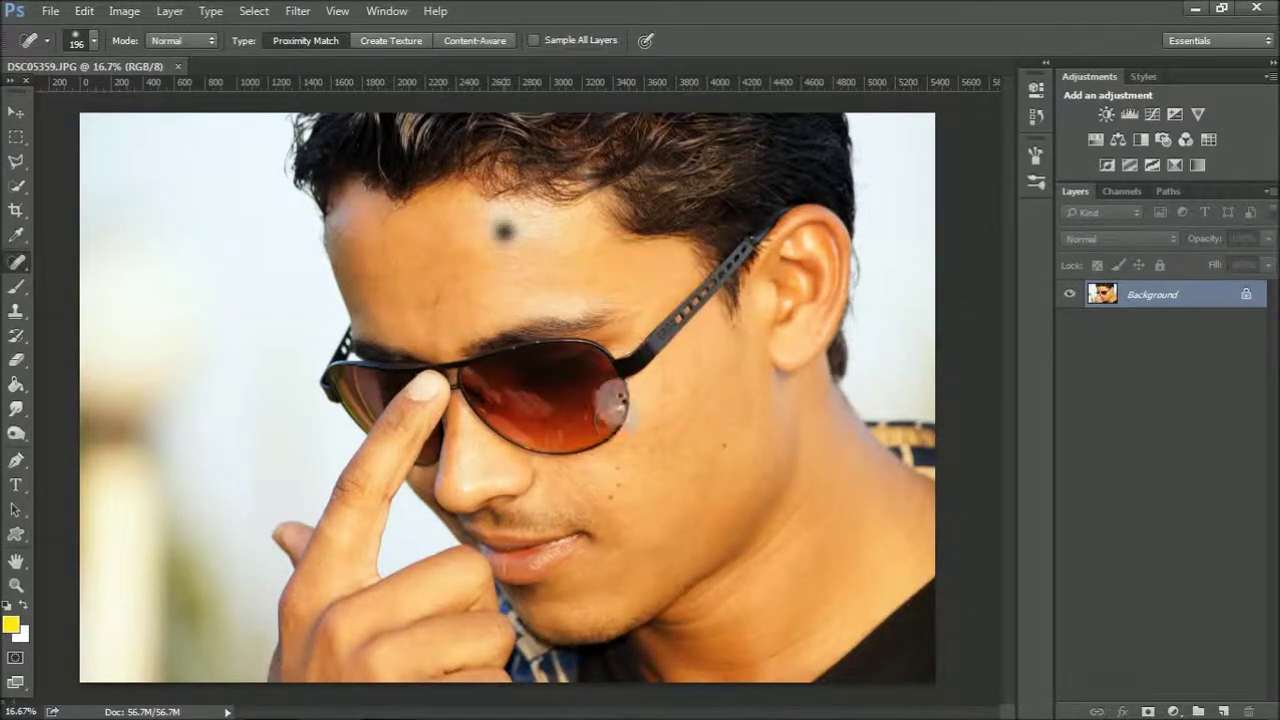
{"action": "left_click", "coordinate": [506, 264]}
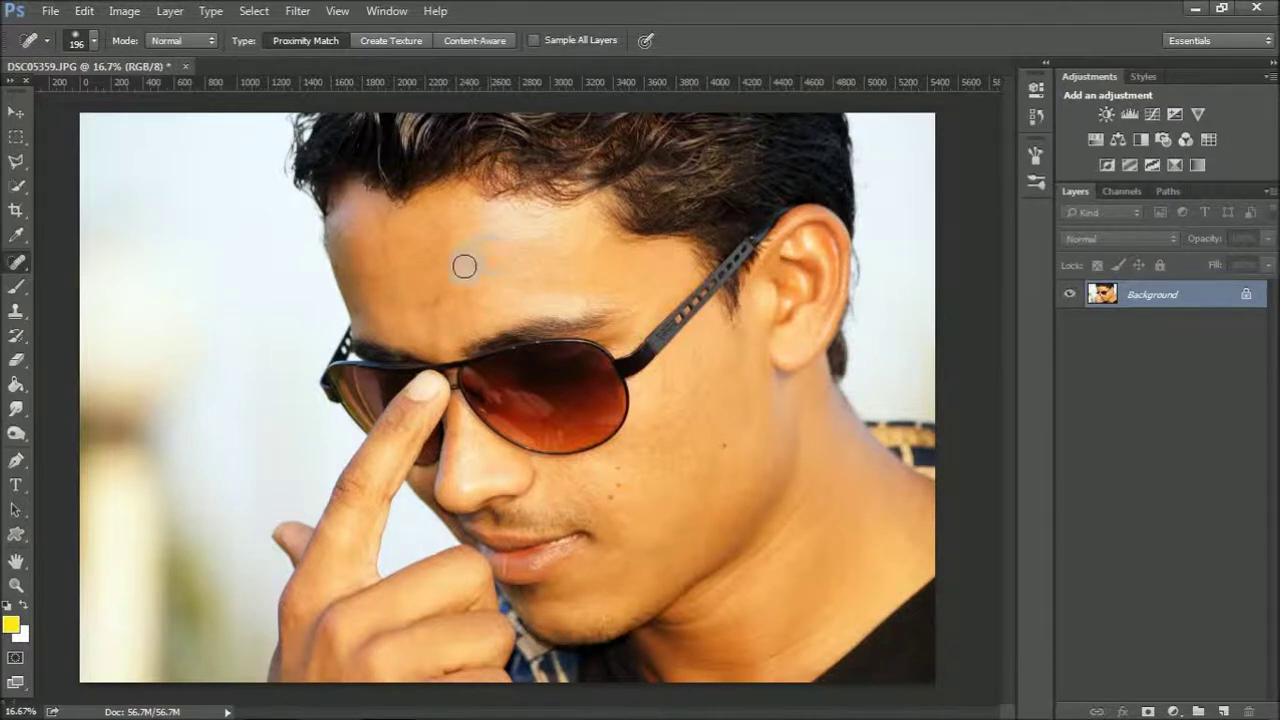
{"action": "left_click", "coordinate": [432, 300]}
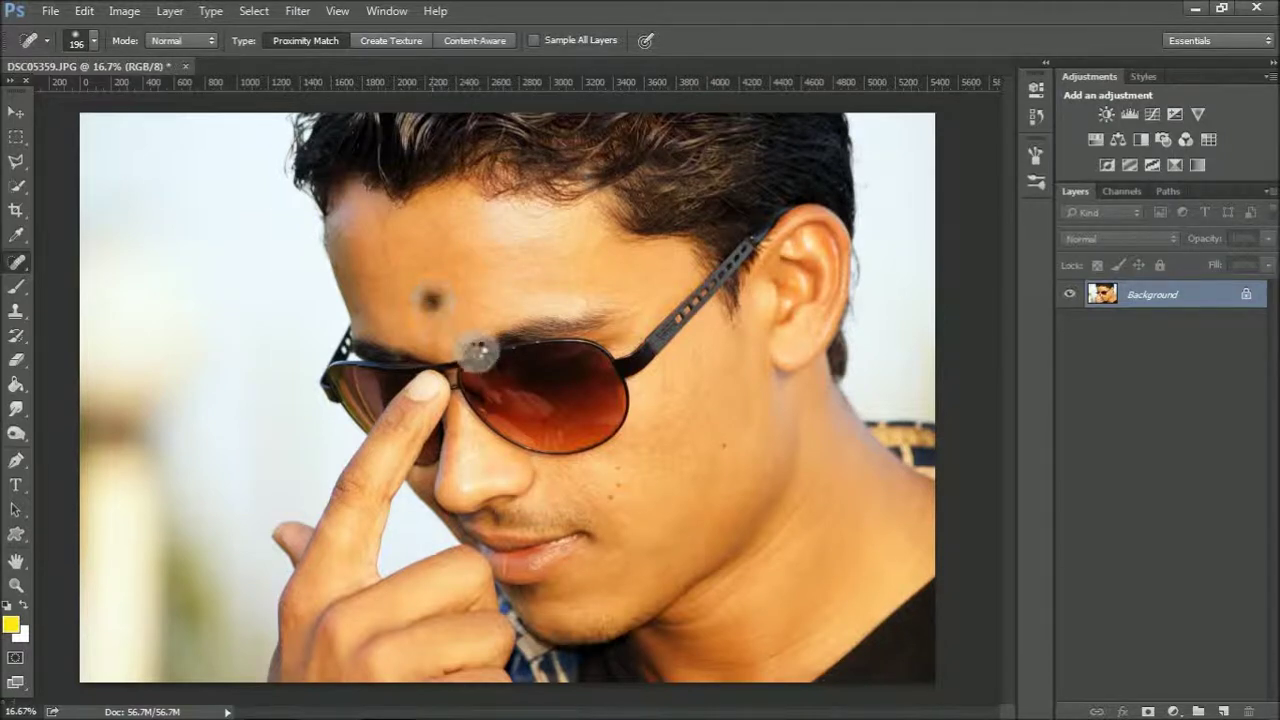
{"action": "left_click", "coordinate": [622, 355]}
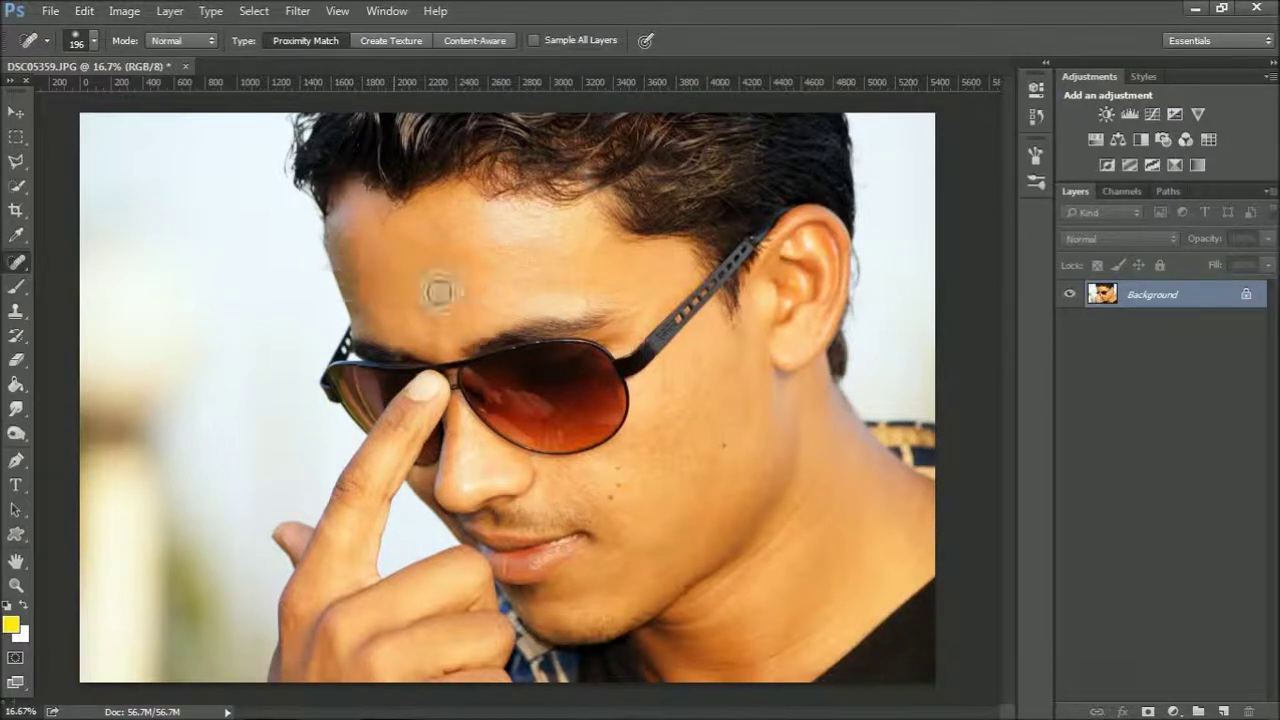
{"action": "left_click", "coordinate": [447, 370]}
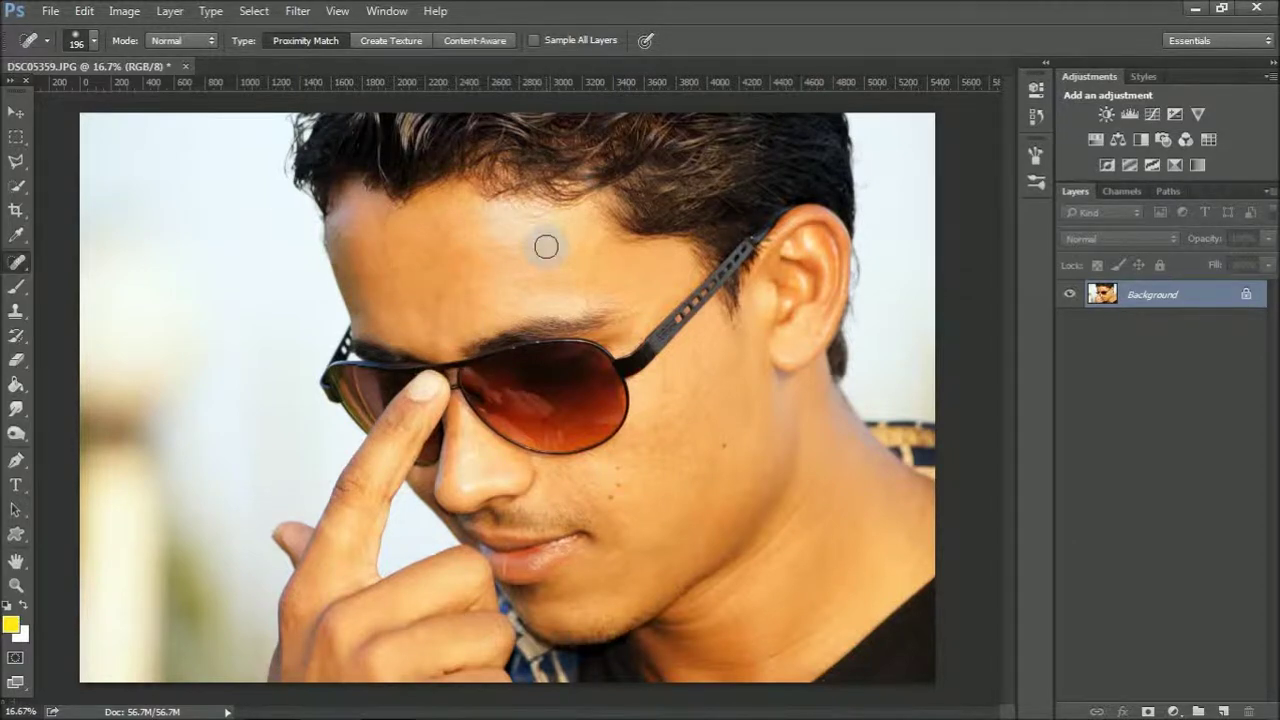
Zoom to 25% on the glasses and pan down to the cheek, lips and neck
{"action": "left_click", "coordinate": [10, 588]}
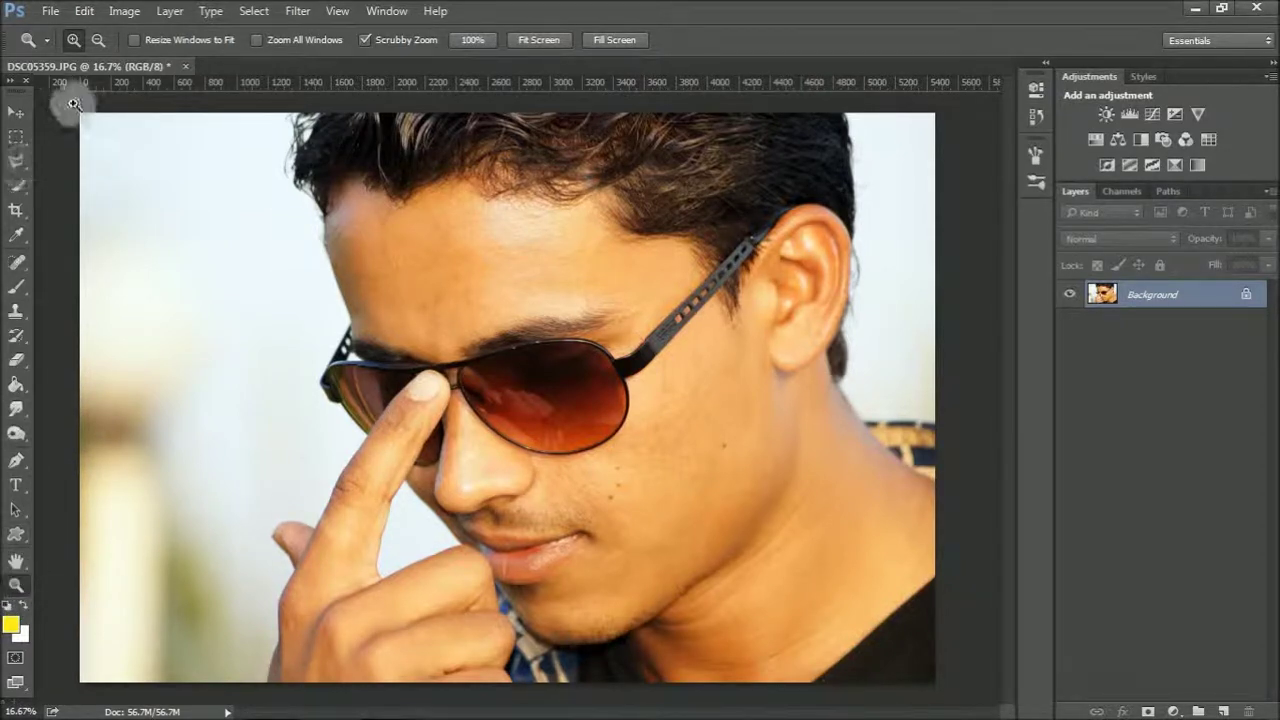
{"action": "left_click", "coordinate": [95, 40]}
{"action": "left_click", "coordinate": [73, 40]}
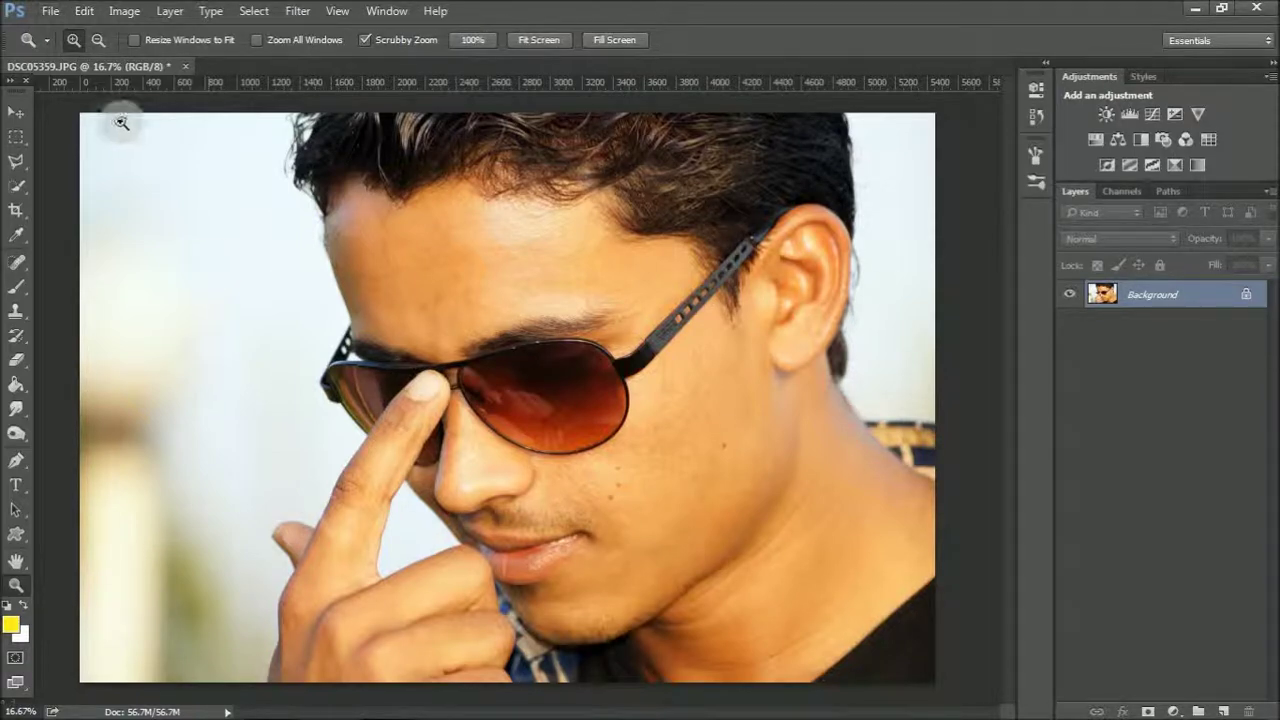
{"action": "left_click", "coordinate": [462, 338]}
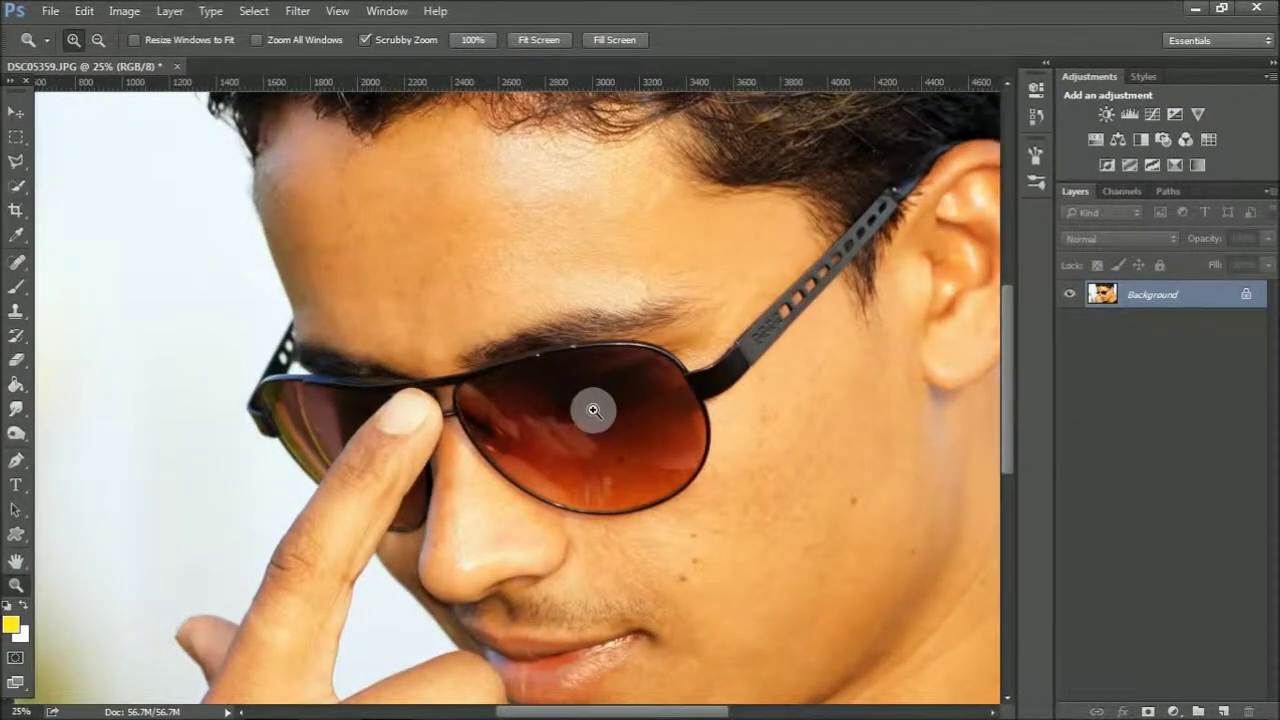
{"action": "key", "text": "space"}
{"action": "left_click_drag", "start_coordinate": [514, 289], "coordinate": [607, 455]}
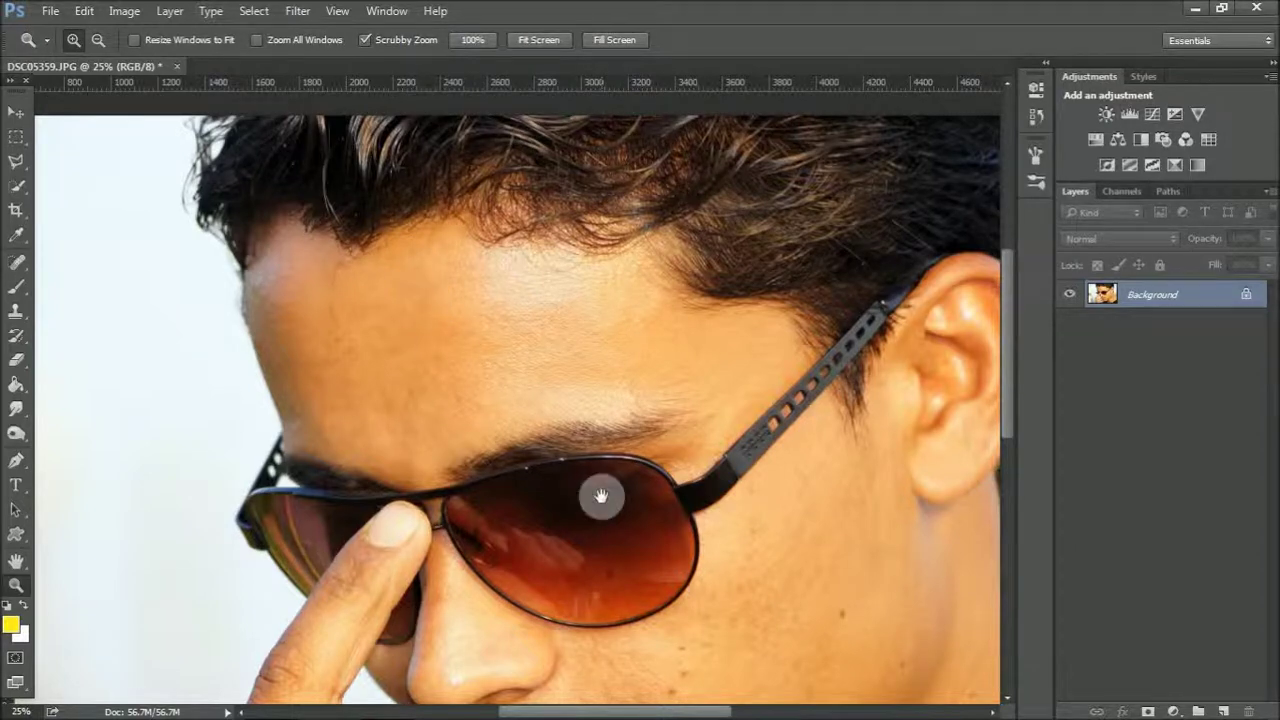
{"action": "key", "text": "space"}
{"action": "left_click_drag", "start_coordinate": [600, 494], "coordinate": [417, 263]}
{"action": "left_click_drag", "start_coordinate": [505, 412], "coordinate": [543, 391]}
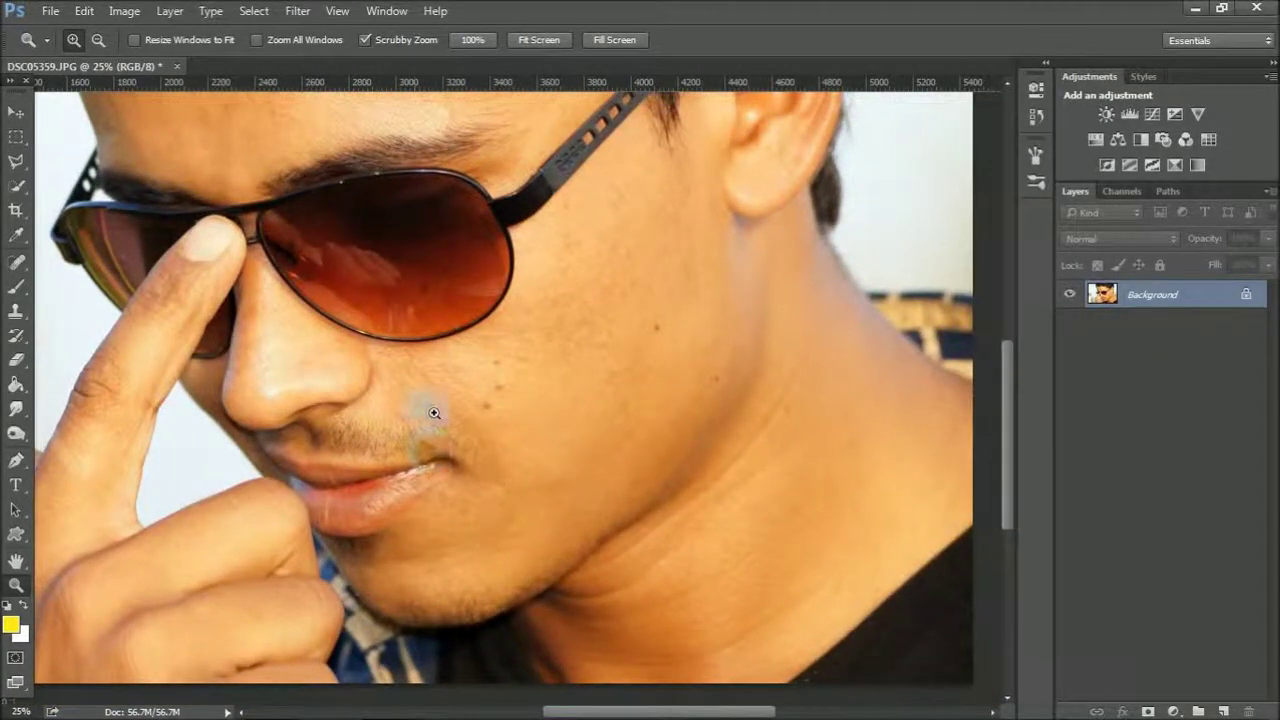
Heal the cheek spots and mole, undoing the neck mole fix
{"action": "left_click", "coordinate": [24, 263]}
{"action": "left_click", "coordinate": [114, 261]}
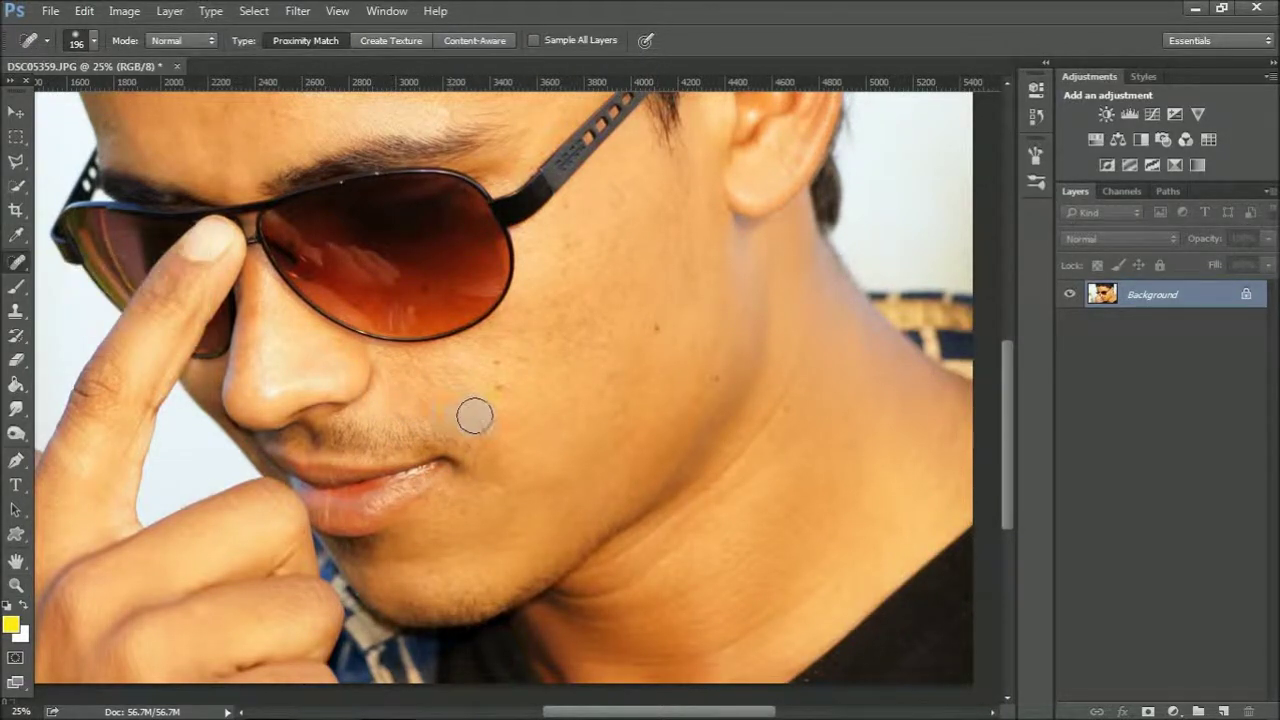
{"action": "left_click", "coordinate": [489, 408]}
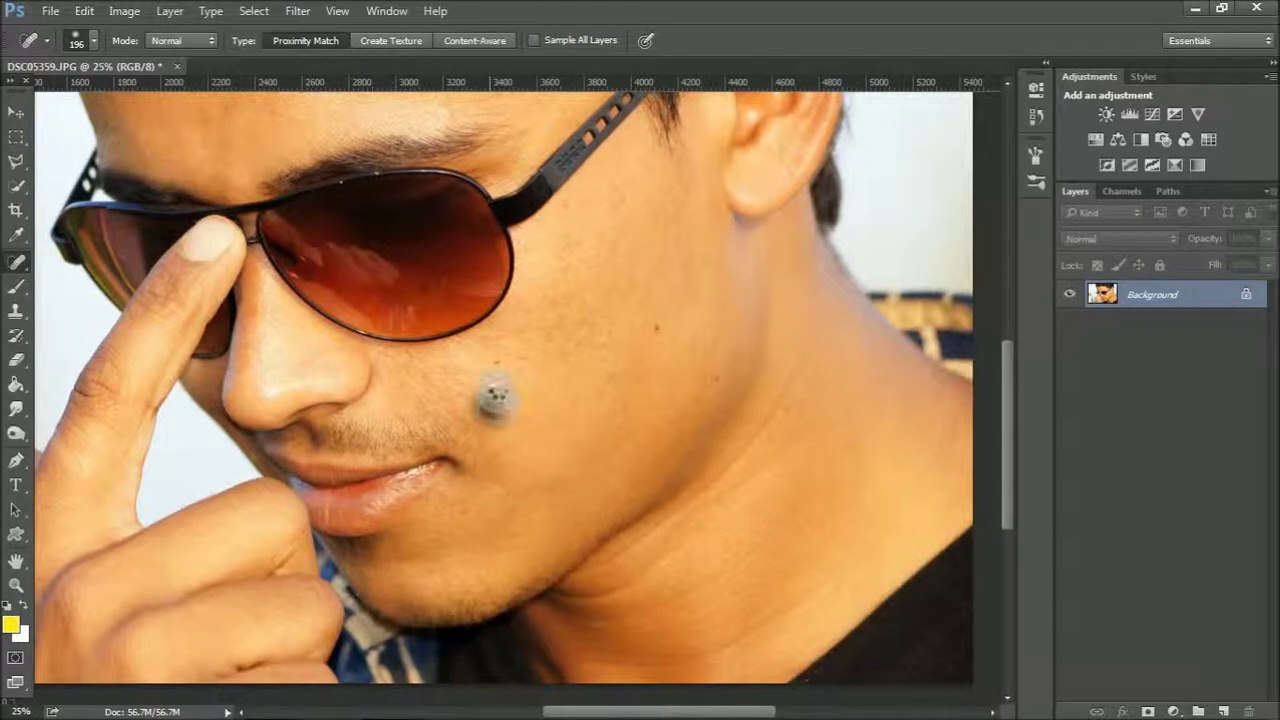
{"action": "left_click_drag", "start_coordinate": [497, 386], "coordinate": [497, 373]}
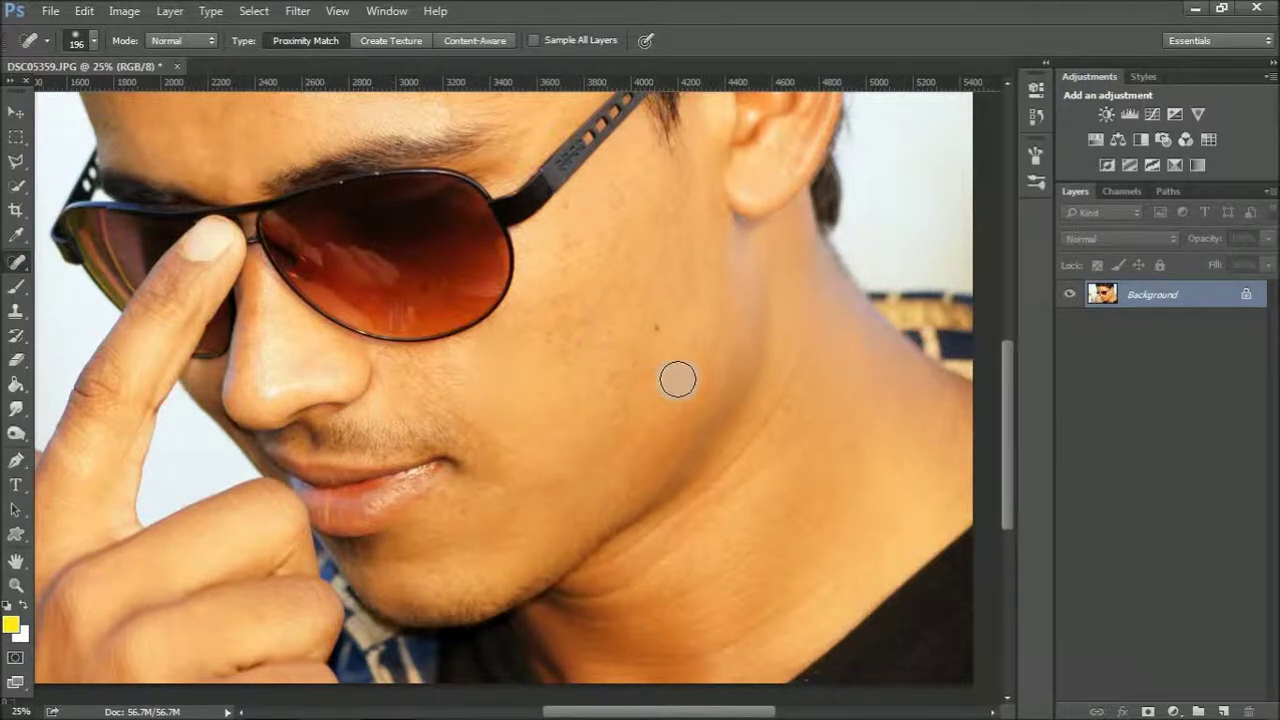
{"action": "left_click", "coordinate": [660, 330]}
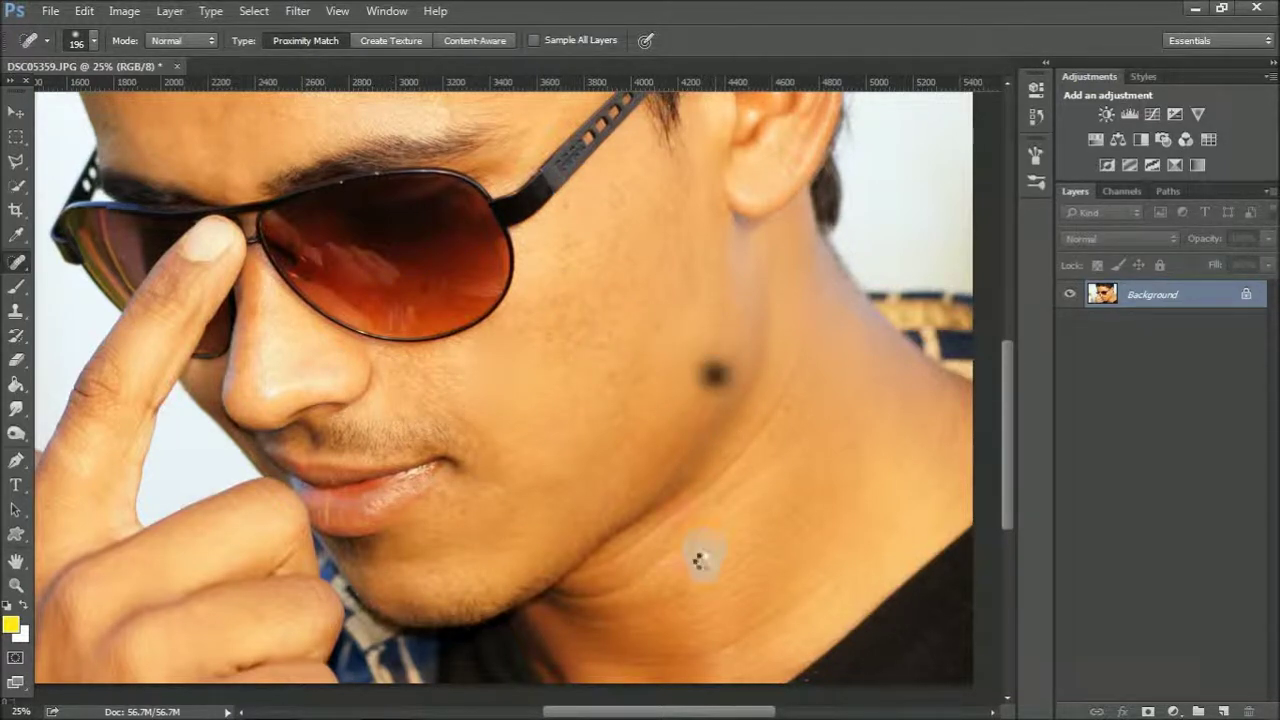
{"action": "left_click", "coordinate": [713, 375]}
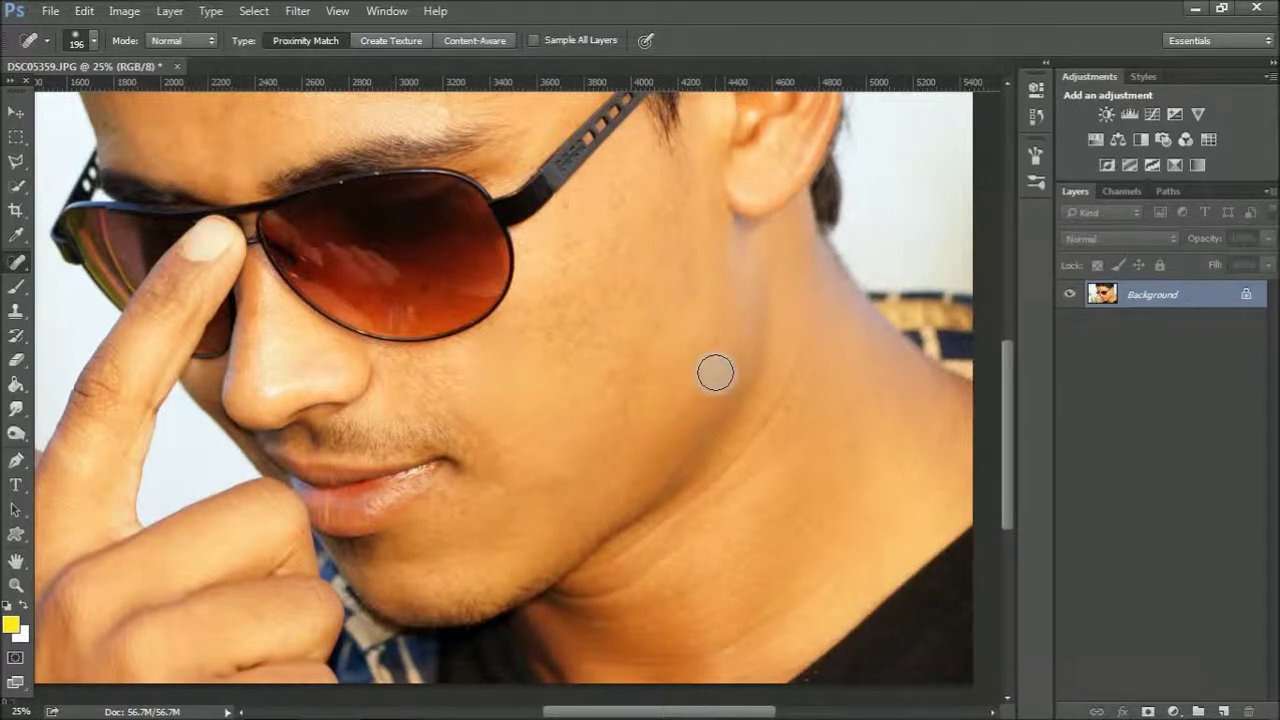
{"action": "key", "text": "ctrl+z"}
{"action": "key", "text": "ctrl+z"}
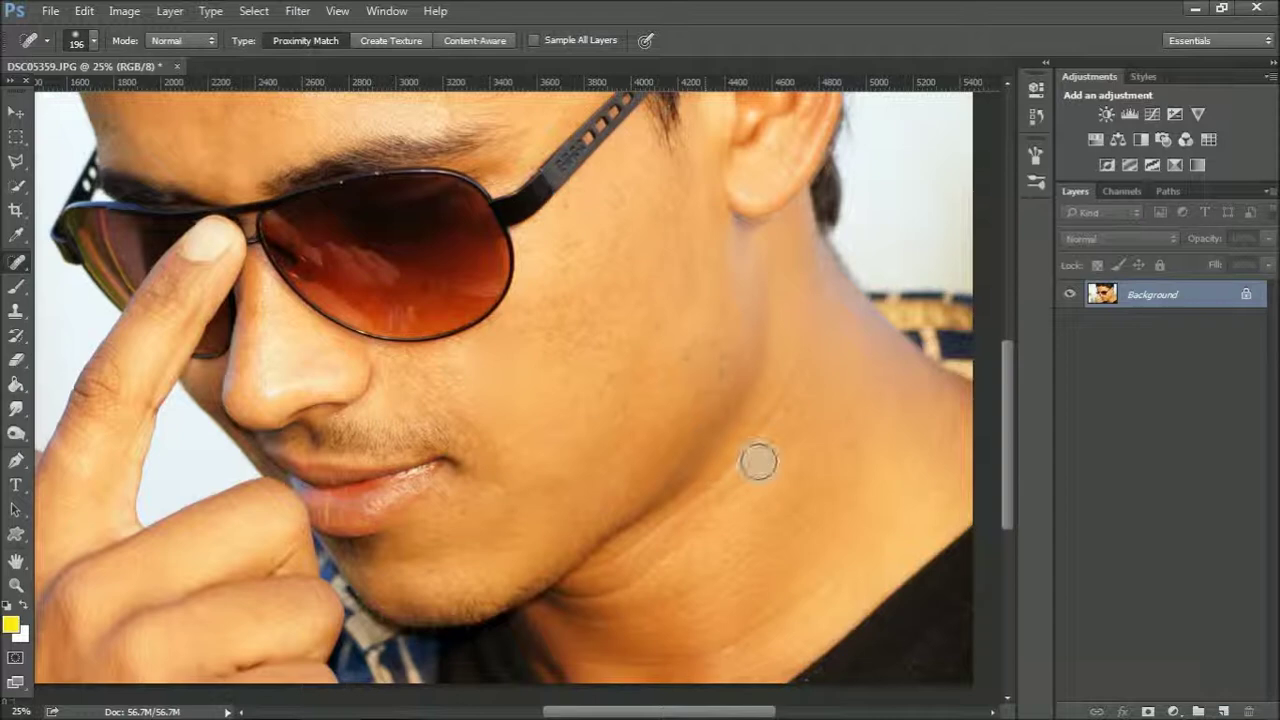
Pan back up toward the sunglasses and heal the small specks on the cheek
{"action": "left_click_drag", "start_coordinate": [714, 457], "coordinate": [766, 257]}
{"action": "mouse_move", "coordinate": [648, 318]}
{"action": "left_mouse_down"}
{"action": "mouse_move", "coordinate": [686, 380]}
{"action": "mouse_move", "coordinate": [690, 437]}
{"action": "mouse_move", "coordinate": [620, 386]}
{"action": "mouse_move", "coordinate": [636, 436]}
{"action": "left_mouse_up"}
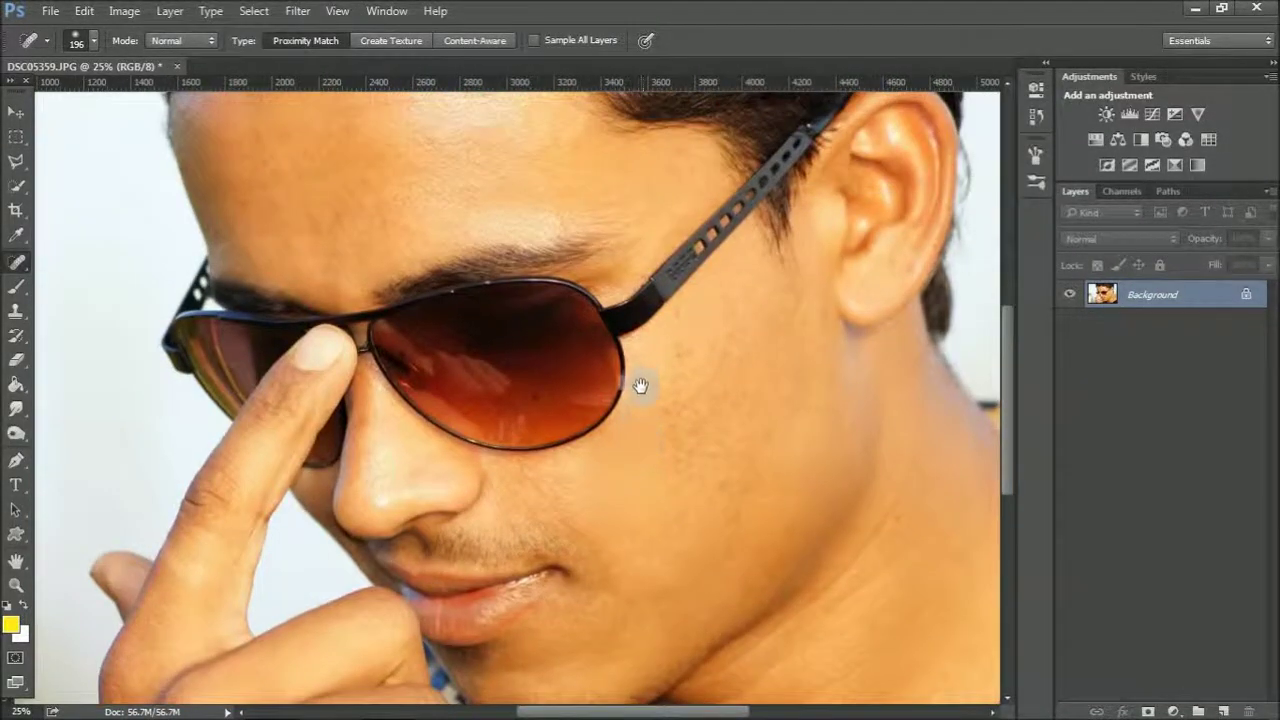
{"action": "left_click_drag", "start_coordinate": [643, 380], "coordinate": [677, 443]}
{"action": "scroll", "coordinate": [612, 320], "scroll_direction": "down", "scroll_amount": 5}
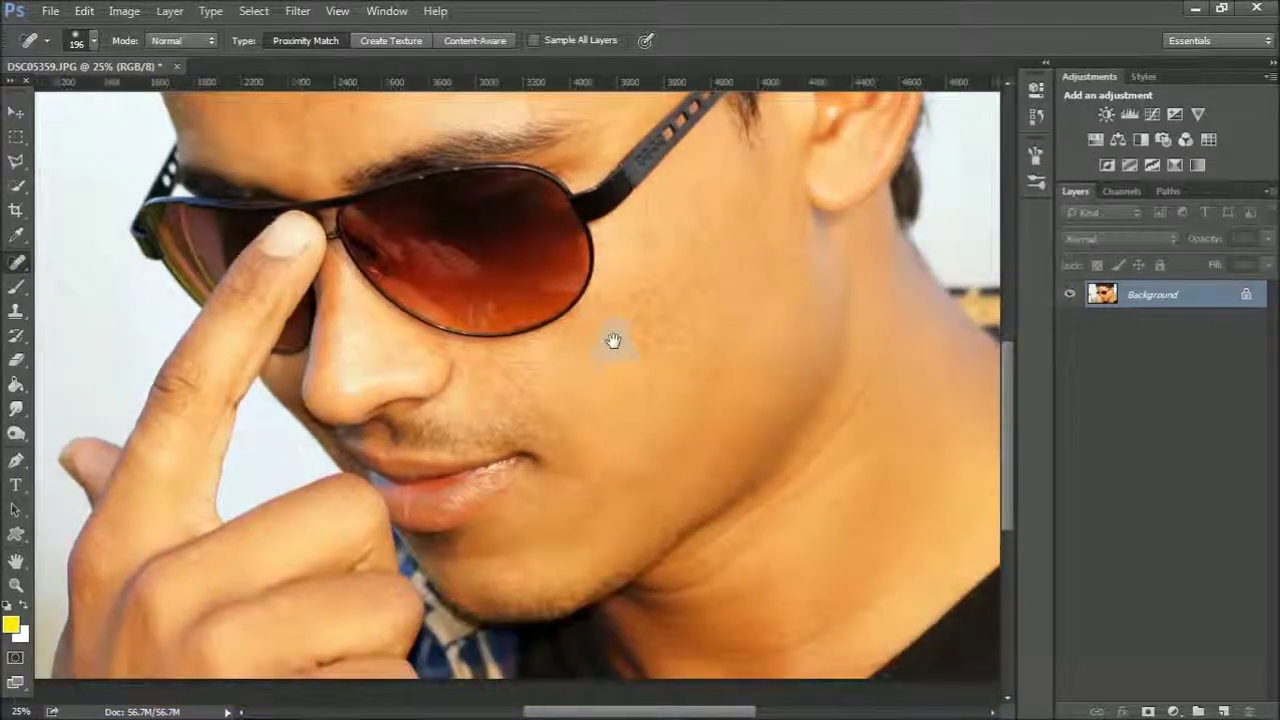
{"action": "left_click", "coordinate": [652, 289]}
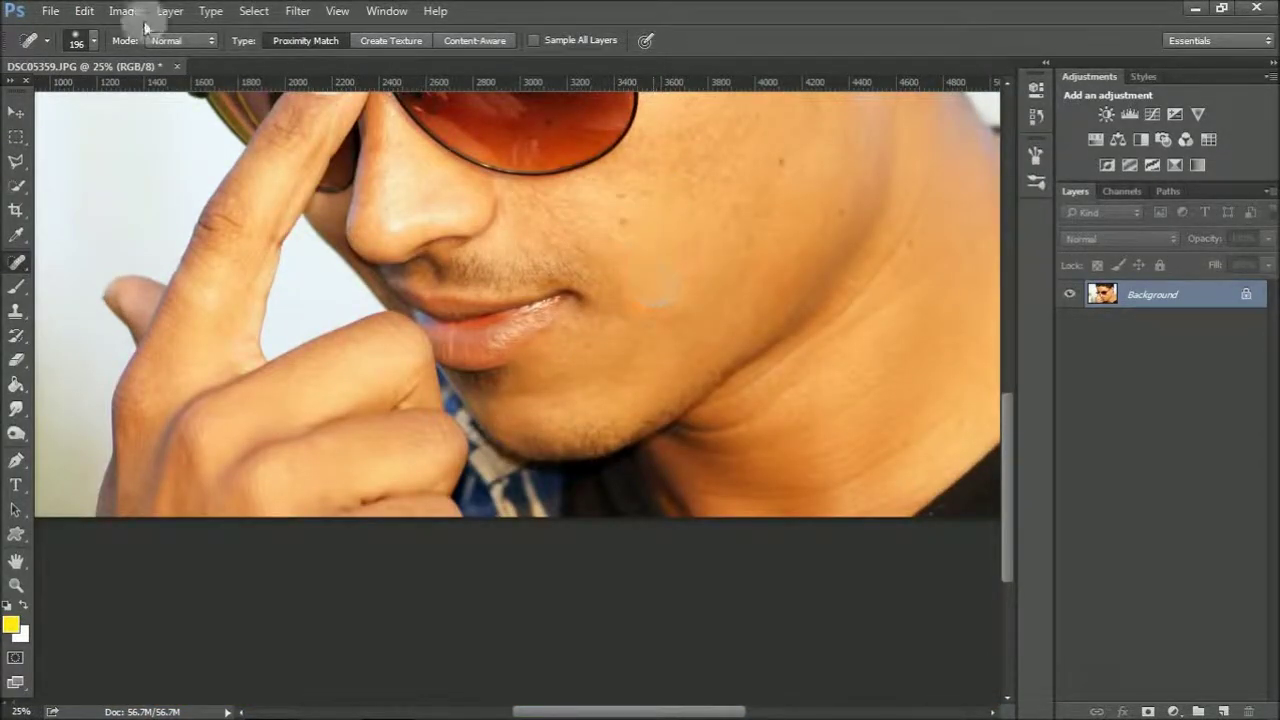
{"action": "left_click", "coordinate": [182, 42]}
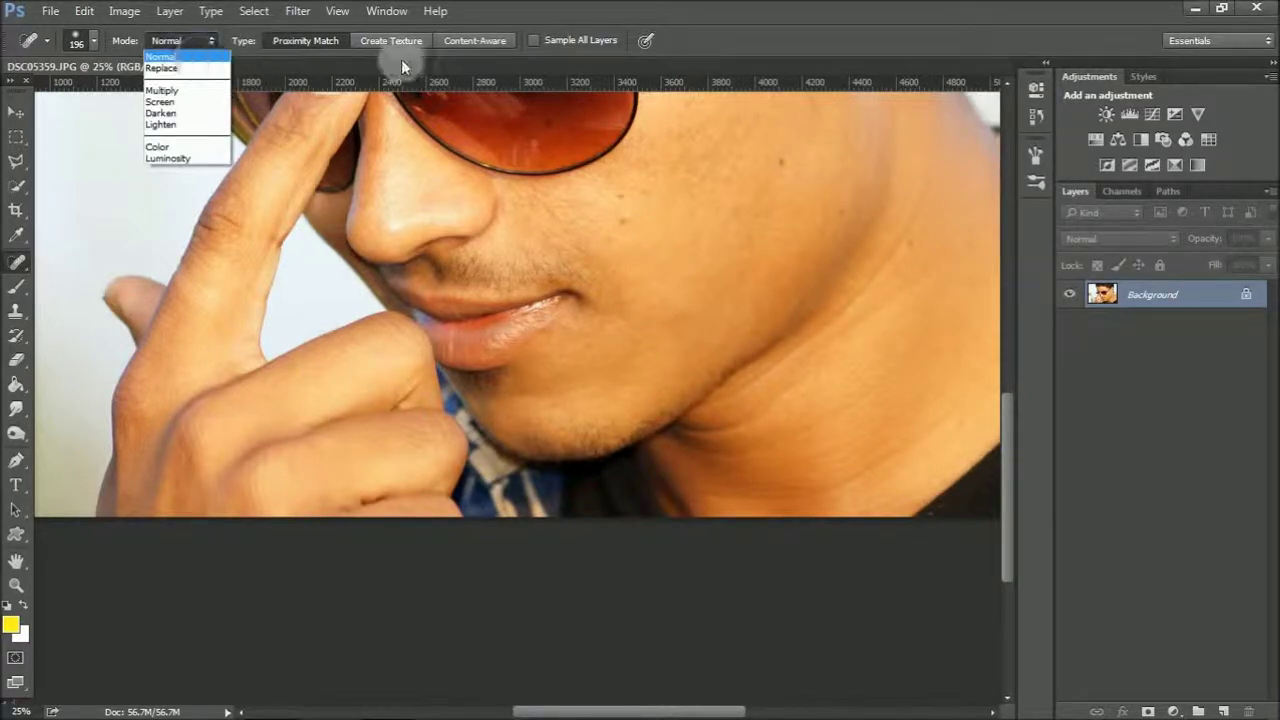
{"action": "left_click", "coordinate": [317, 41]}
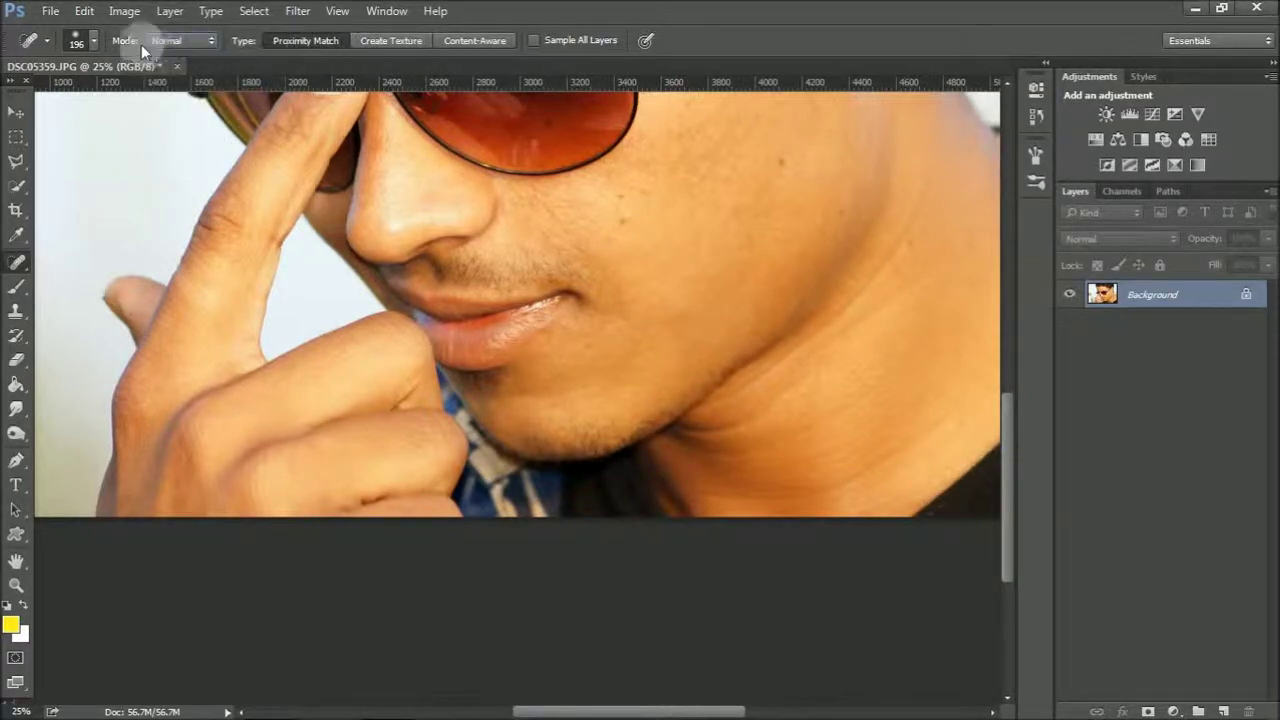
{"action": "left_click", "coordinate": [182, 41]}
{"action": "left_click", "coordinate": [186, 62]}
{"action": "left_click", "coordinate": [180, 41]}
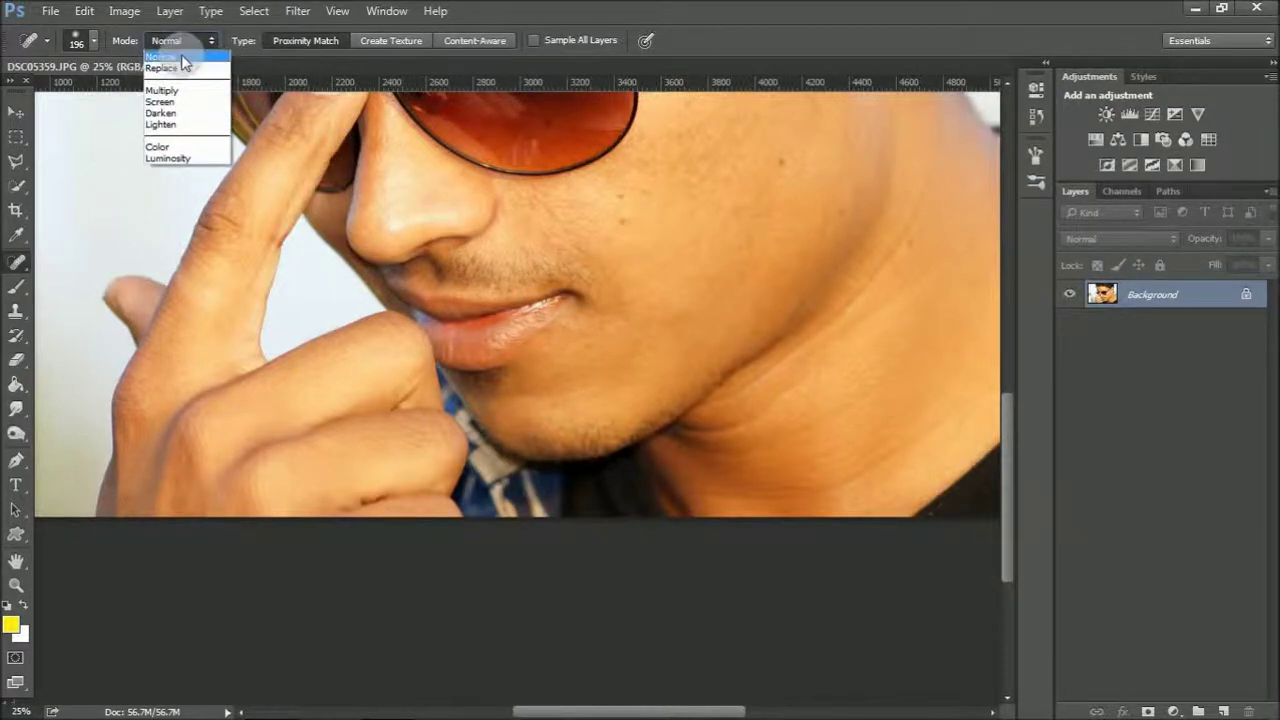
{"action": "left_click", "coordinate": [182, 58]}
{"action": "scroll", "coordinate": [490, 250], "scroll_direction": "up", "scroll_amount": 4}
{"action": "scroll", "coordinate": [490, 250], "scroll_direction": "right", "scroll_amount": 3}
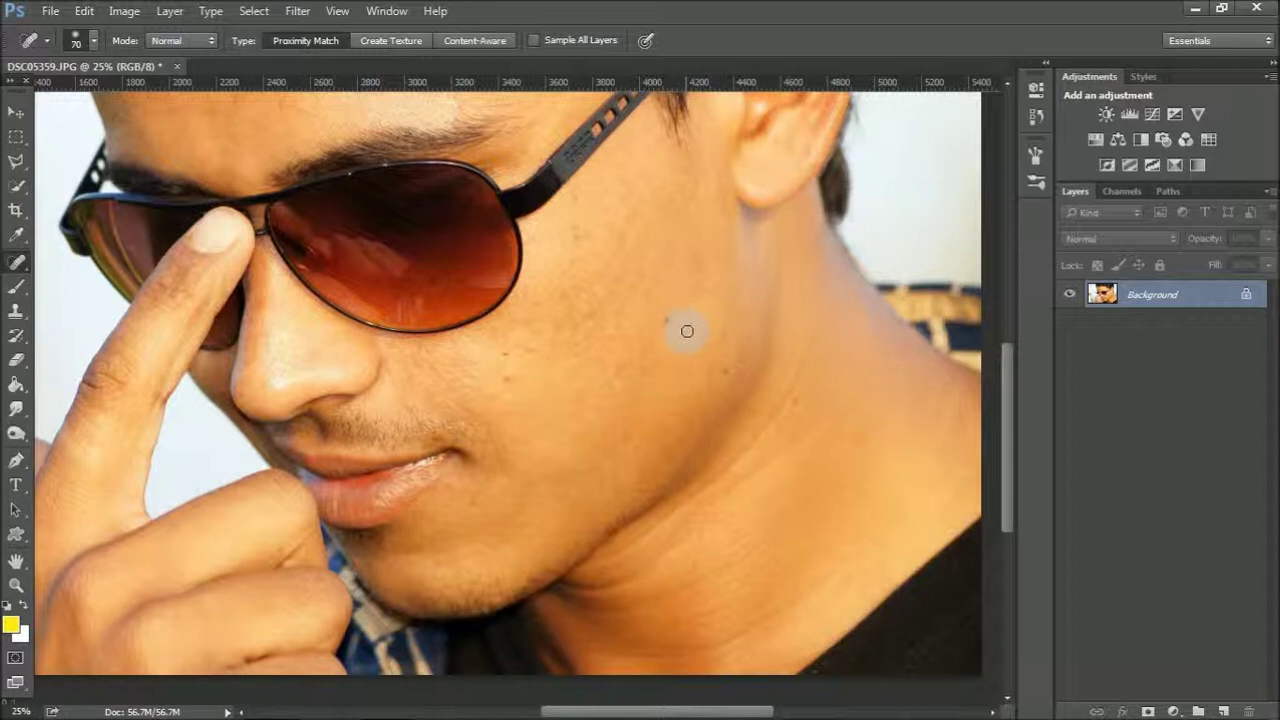
Resize the healing brush and heal spots on the cheek, jaw, neck, mouth area and chin
{"action": "key", "text": "bracketright"}
{"action": "key", "text": "bracketright"}
{"action": "key", "text": "bracketright"}
{"action": "key", "text": "bracketright"}
{"action": "left_click", "coordinate": [664, 326]}
{"action": "key", "text": "bracketleft"}
{"action": "left_click", "coordinate": [670, 415]}
{"action": "left_click_drag", "start_coordinate": [727, 323], "coordinate": [723, 385]}
{"action": "left_click", "coordinate": [449, 428]}
{"action": "left_click", "coordinate": [495, 402]}
{"action": "left_click", "coordinate": [509, 352]}
{"action": "left_click", "coordinate": [530, 348]}
{"action": "left_click", "coordinate": [480, 502]}
Heal remaining spots on the forehead, nose and lens, then zoom out on the portrait
{"action": "key", "text": "space"}
{"action": "mouse_move", "coordinate": [571, 380]}
{"action": "left_mouse_down"}
{"action": "mouse_move", "coordinate": [643, 477]}
{"action": "mouse_move", "coordinate": [627, 447]}
{"action": "mouse_move", "coordinate": [687, 417]}
{"action": "left_mouse_up"}
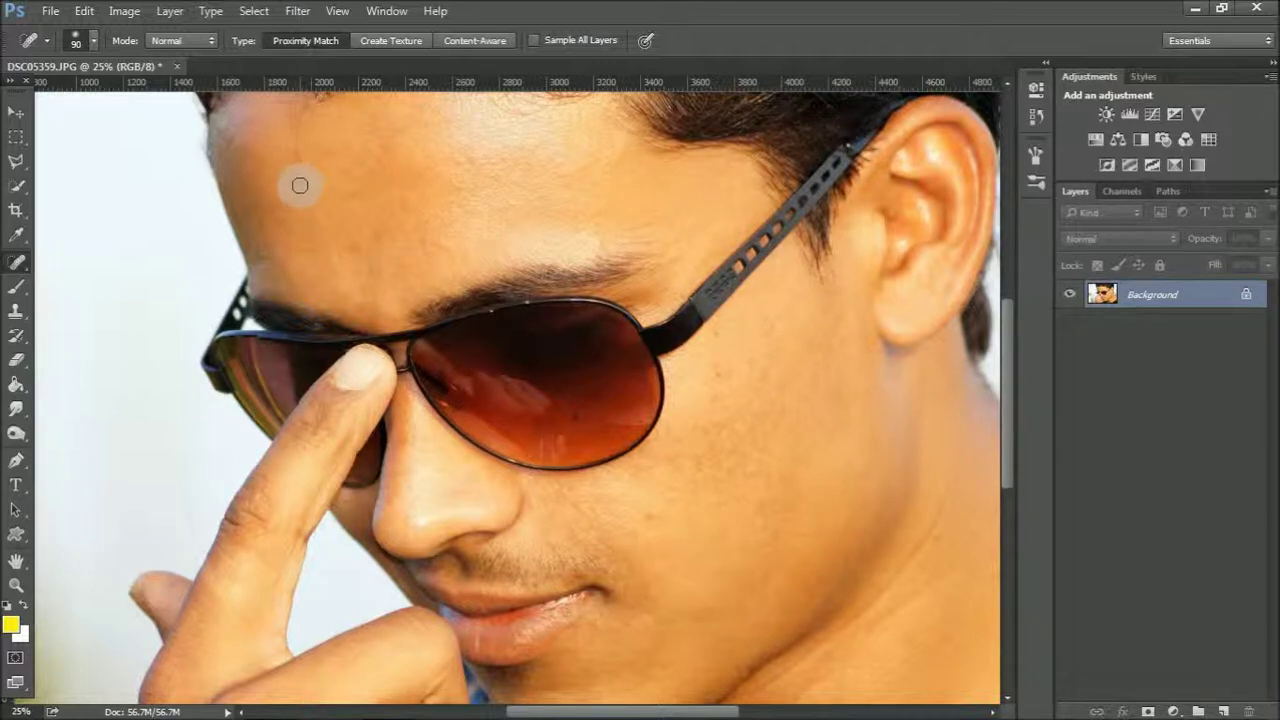
{"action": "left_click", "coordinate": [298, 186]}
{"action": "key", "text": "space"}
{"action": "mouse_move", "coordinate": [409, 415]}
{"action": "left_mouse_down"}
{"action": "mouse_move", "coordinate": [397, 358]}
{"action": "mouse_move", "coordinate": [330, 254]}
{"action": "left_mouse_up"}
{"action": "left_click", "coordinate": [363, 314]}
{"action": "left_click_drag", "start_coordinate": [471, 351], "coordinate": [473, 462]}
{"action": "left_click", "coordinate": [454, 360]}
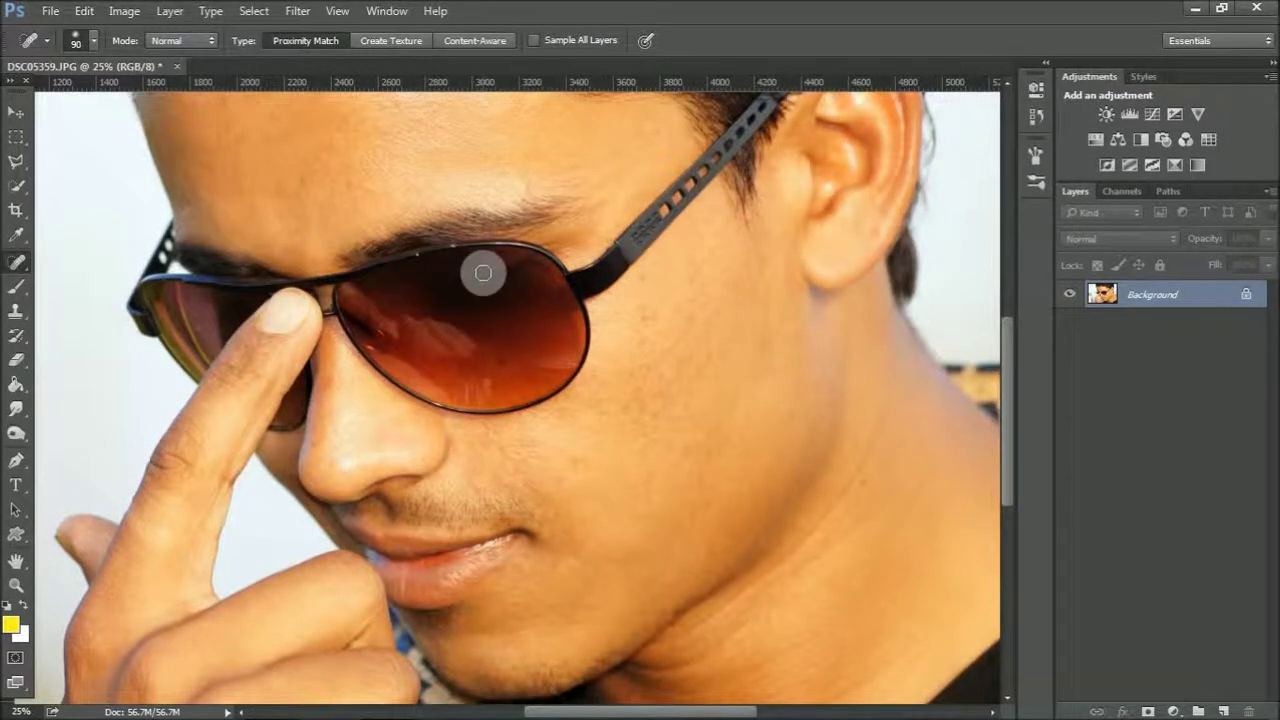
{"action": "key", "text": "ctrl+minus"}
{"action": "key", "text": "ctrl+minus"}
{"action": "key", "text": "ctrl+minus"}
{"action": "key", "text": "ctrl+plus"}
{"action": "key", "text": "ctrl+plus"}
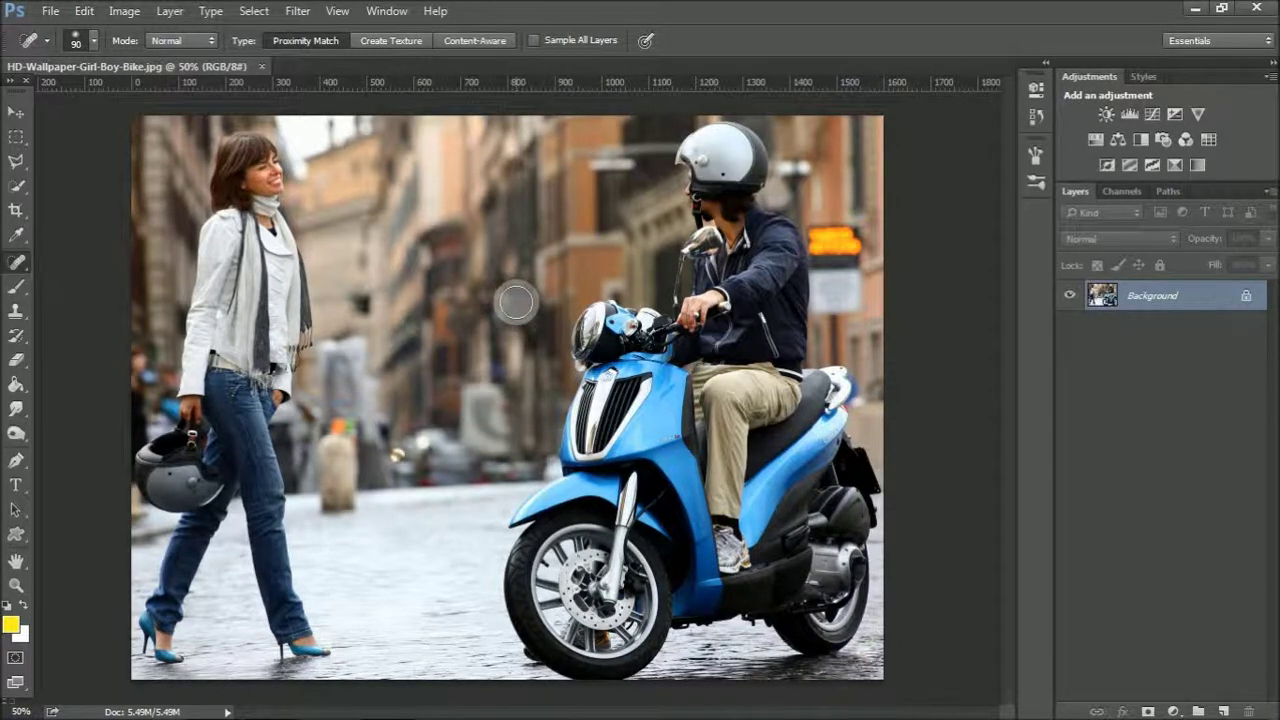
Convert the locked Background into Layer 0 and duplicate it with Ctrl+J
{"action": "left_click_drag", "start_coordinate": [1117, 307], "coordinate": [1106, 305]}
{"action": "double_click", "coordinate": [1106, 305]}
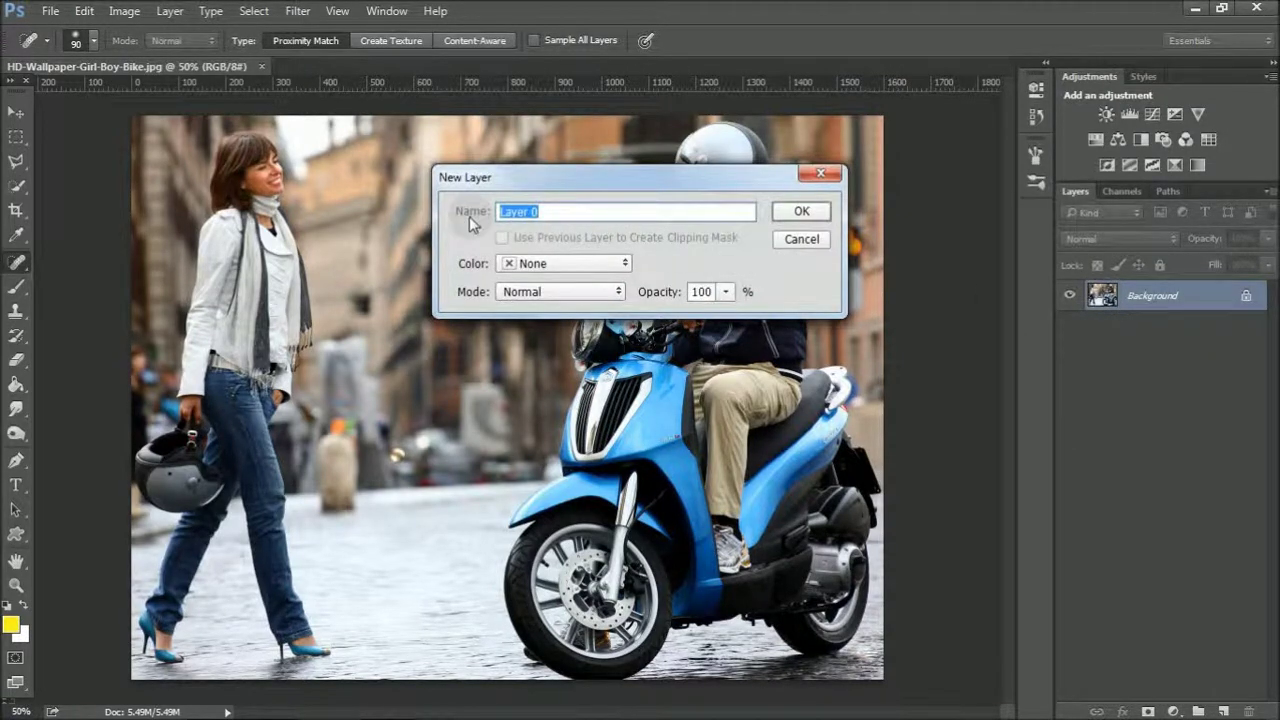
{"action": "left_click", "coordinate": [810, 213]}
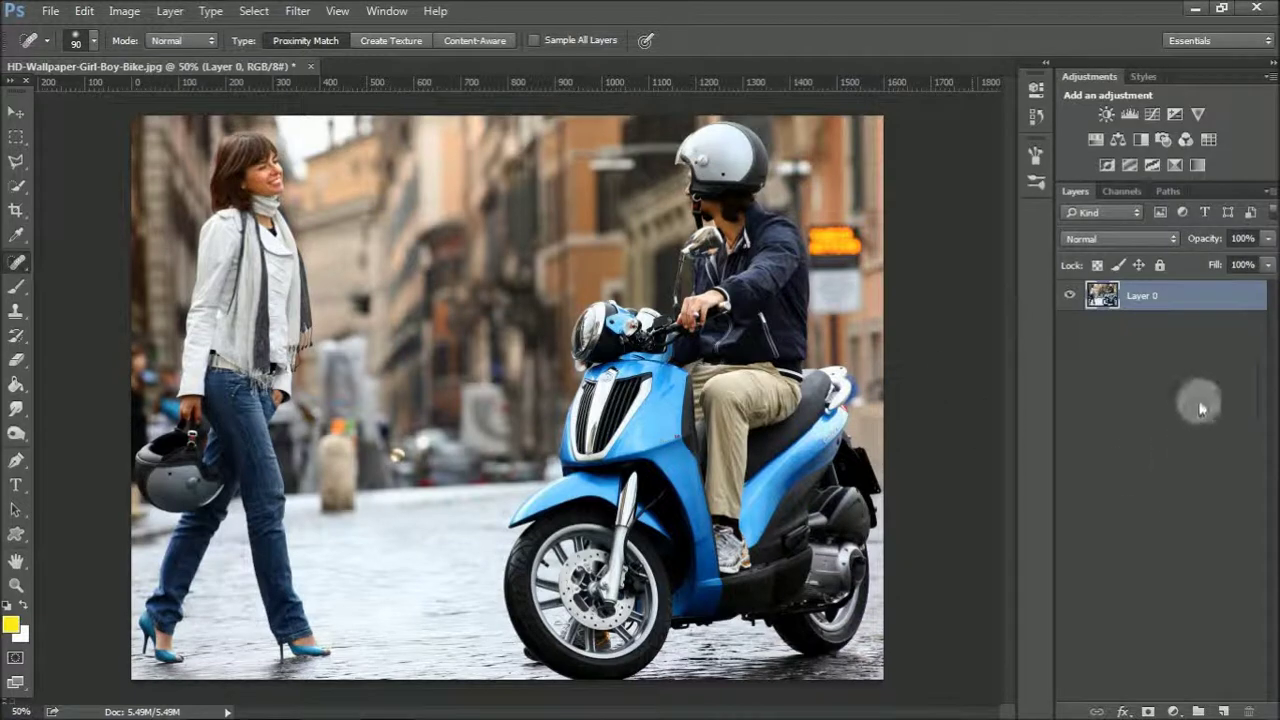
{"action": "left_click", "coordinate": [1070, 297]}
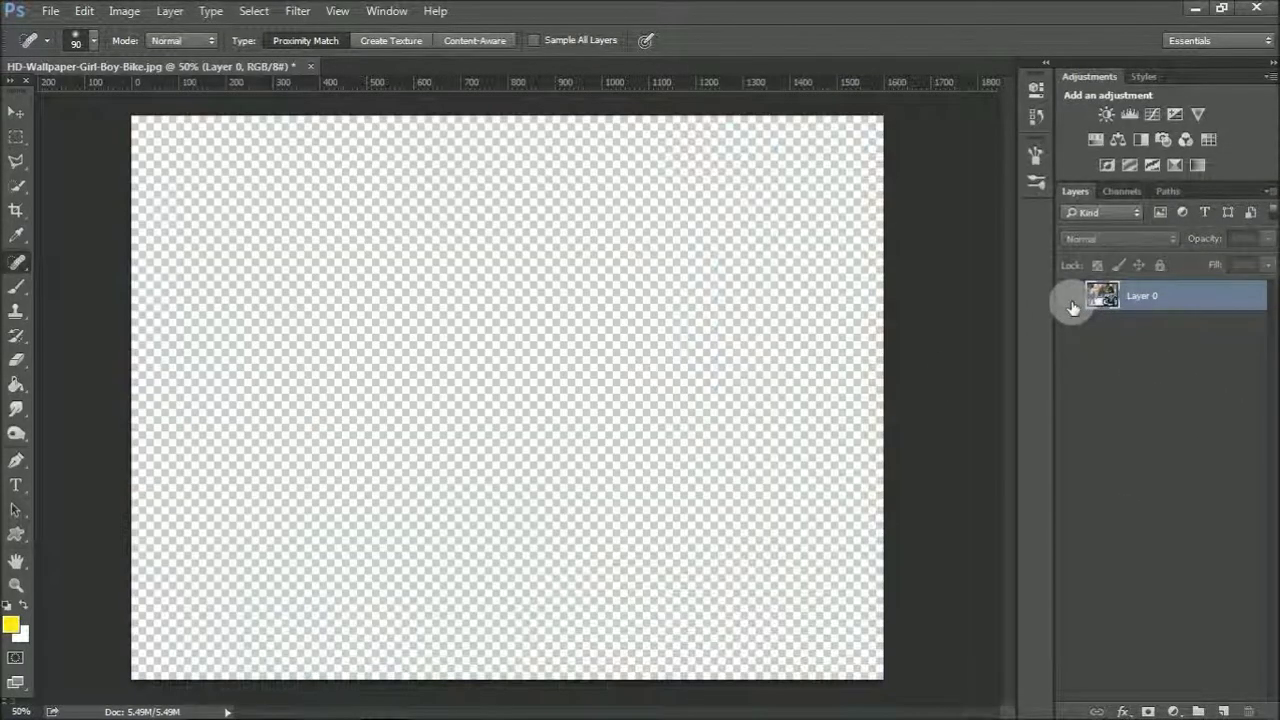
{"action": "left_click", "coordinate": [1070, 297]}
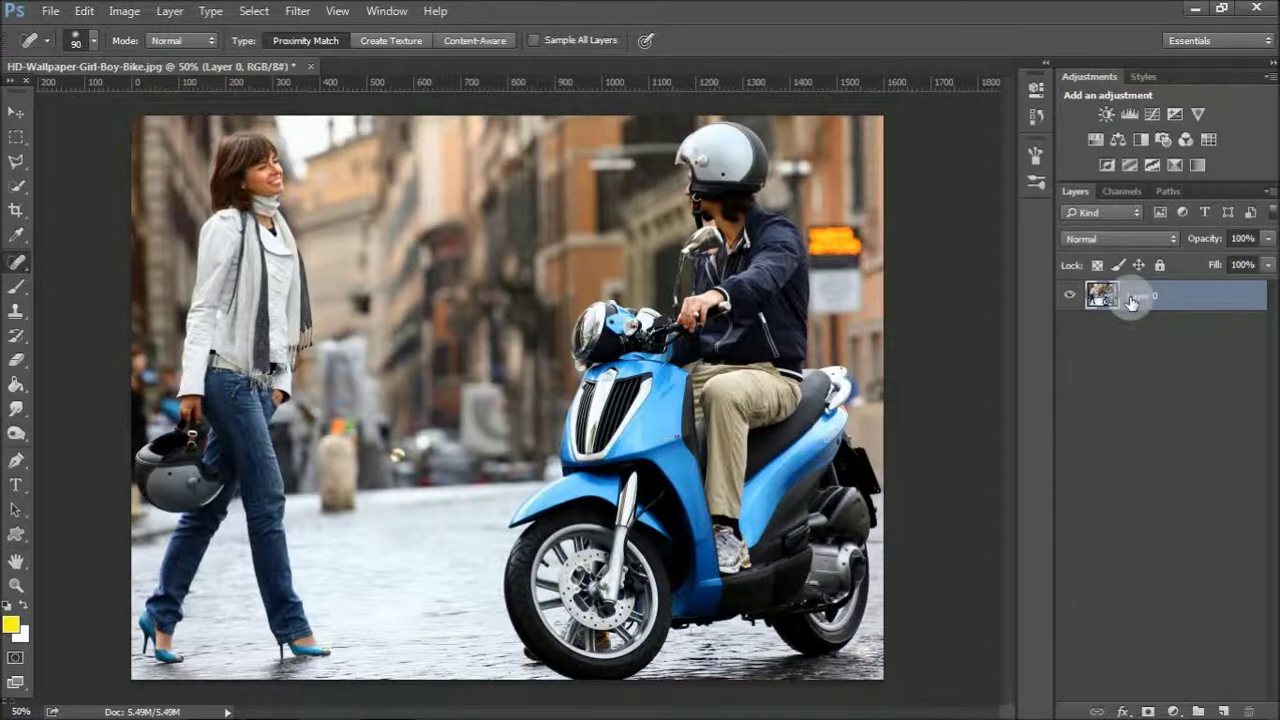
{"action": "key", "text": "ctrl+j"}
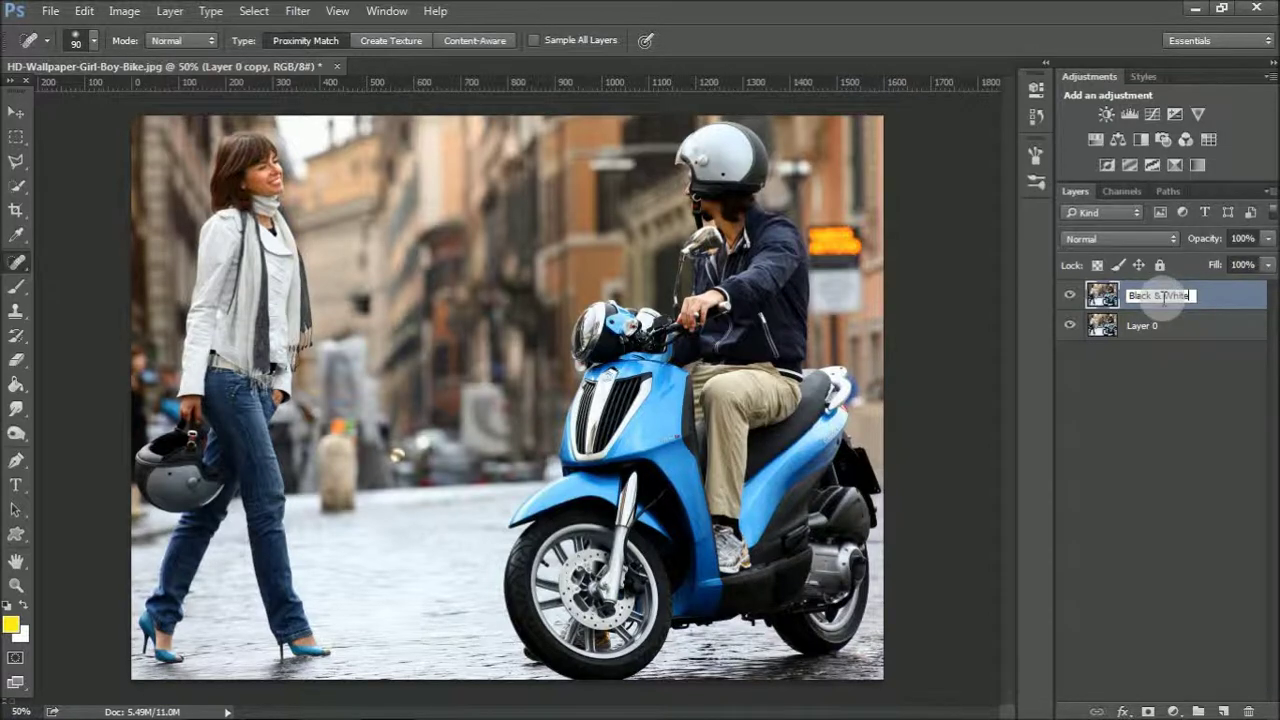
Name the copy Black & White and apply the default Black & White adjustment to it
{"action": "key", "text": "Return"}
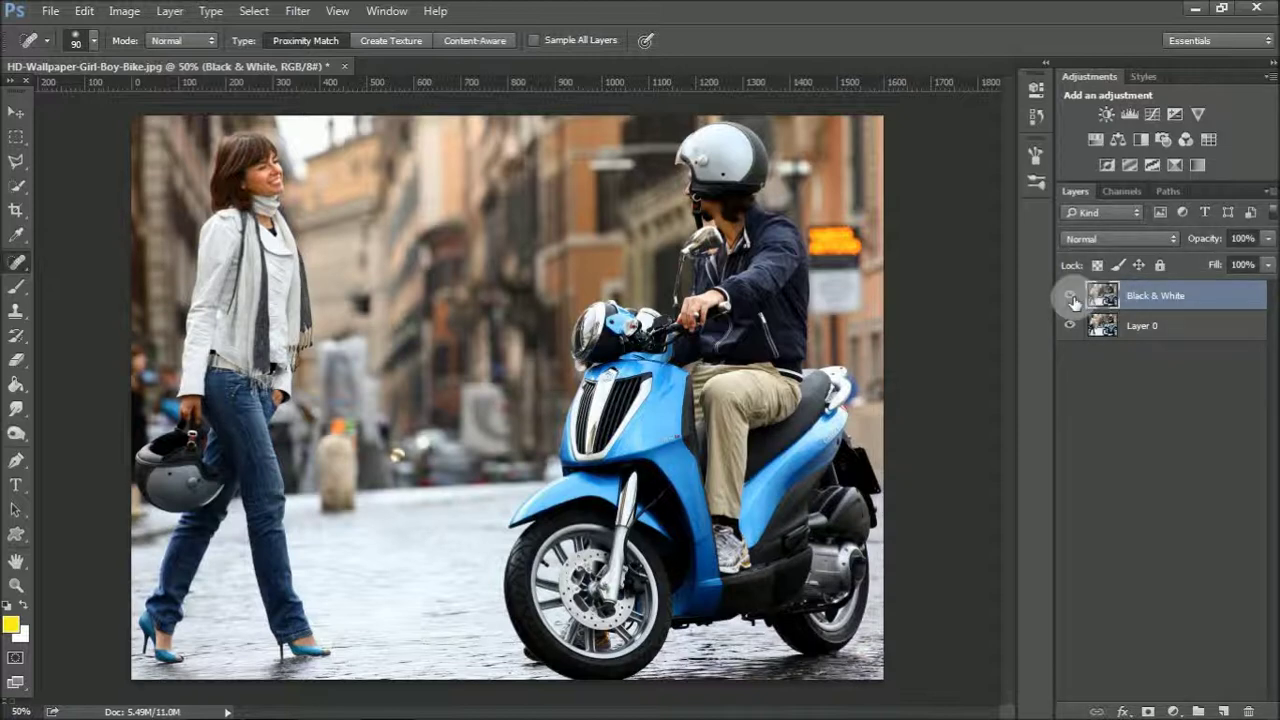
{"action": "left_click", "coordinate": [124, 11]}
{"action": "mouse_move", "coordinate": [168, 58]}
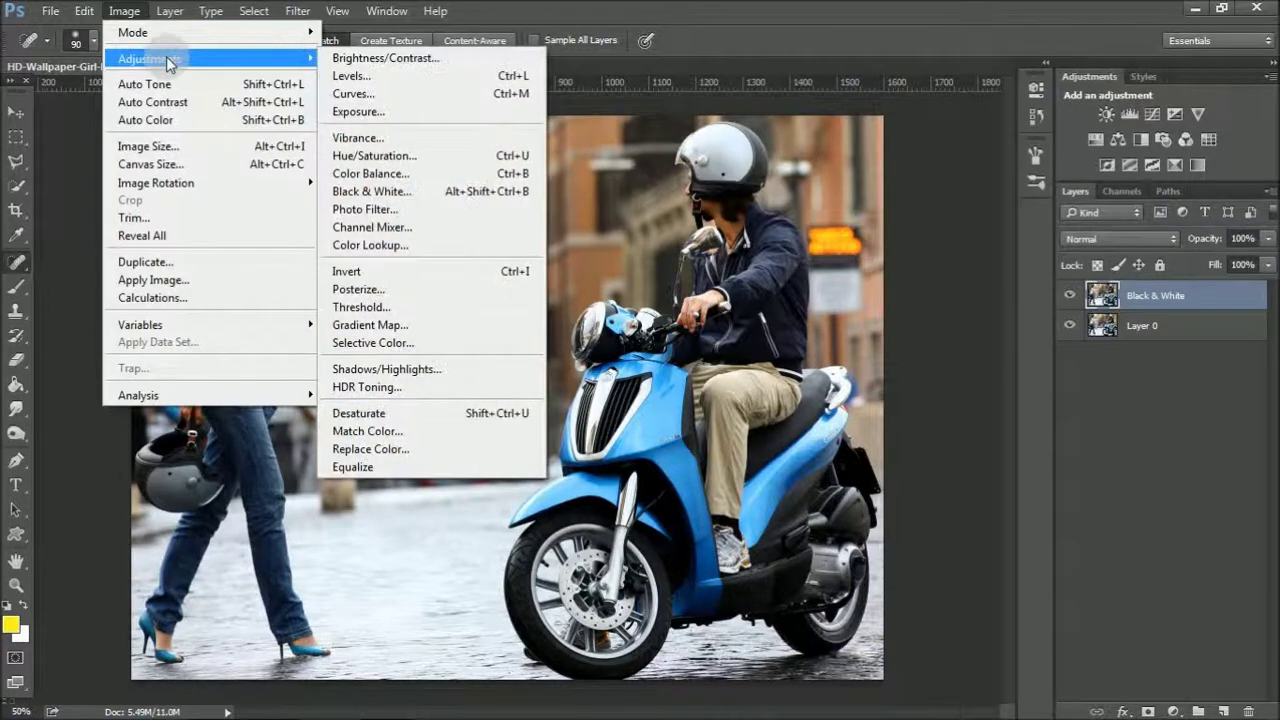
{"action": "left_click", "coordinate": [391, 196]}
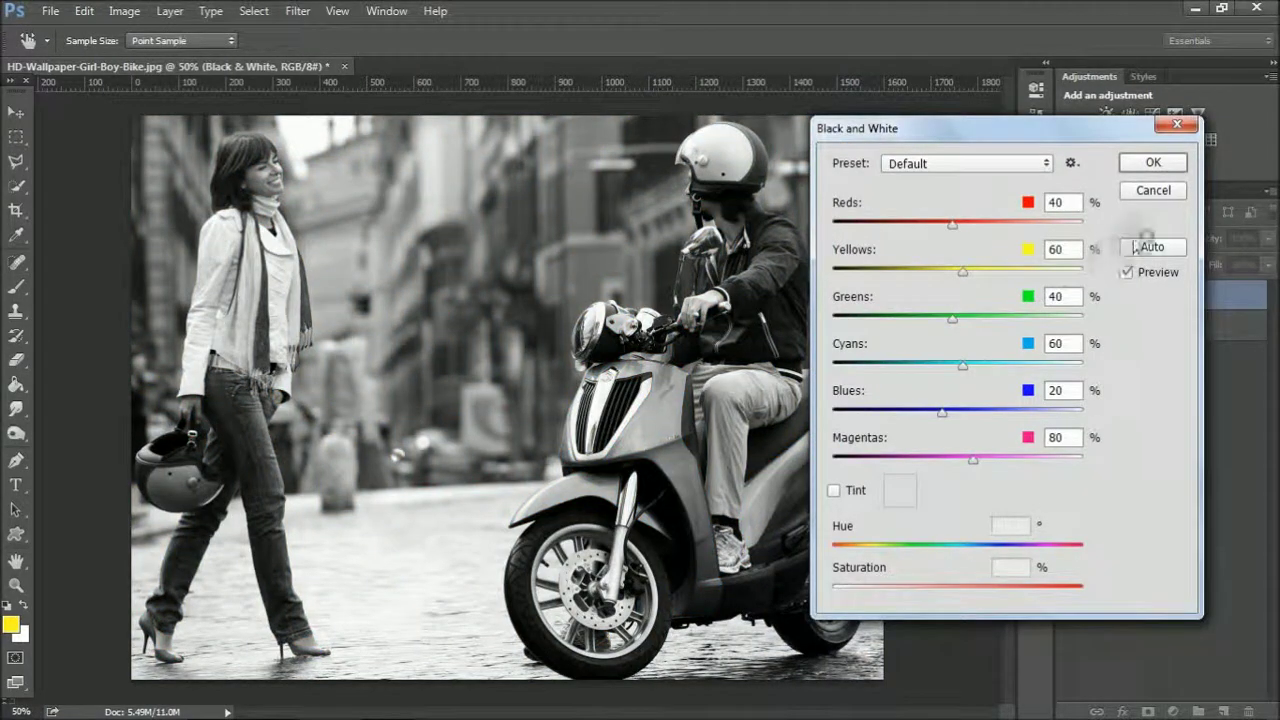
{"action": "left_click", "coordinate": [1145, 165]}
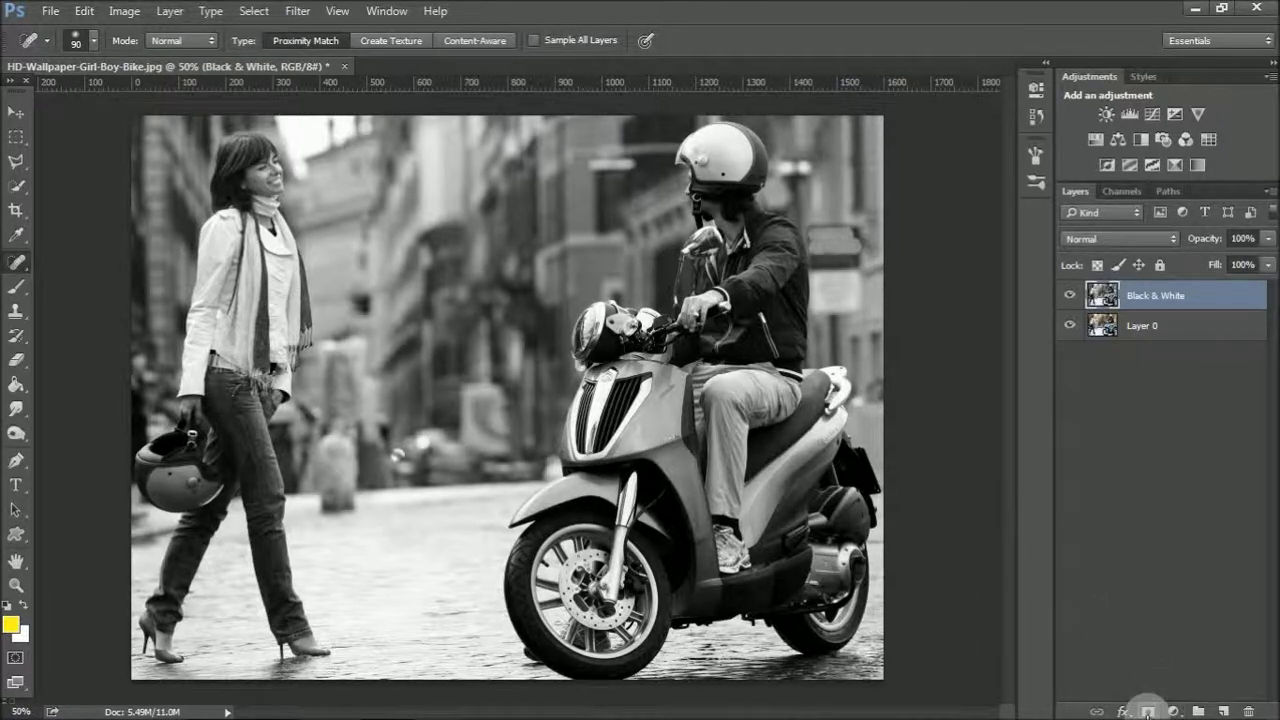
{"action": "left_click_drag", "start_coordinate": [1100, 298], "coordinate": [1180, 543]}
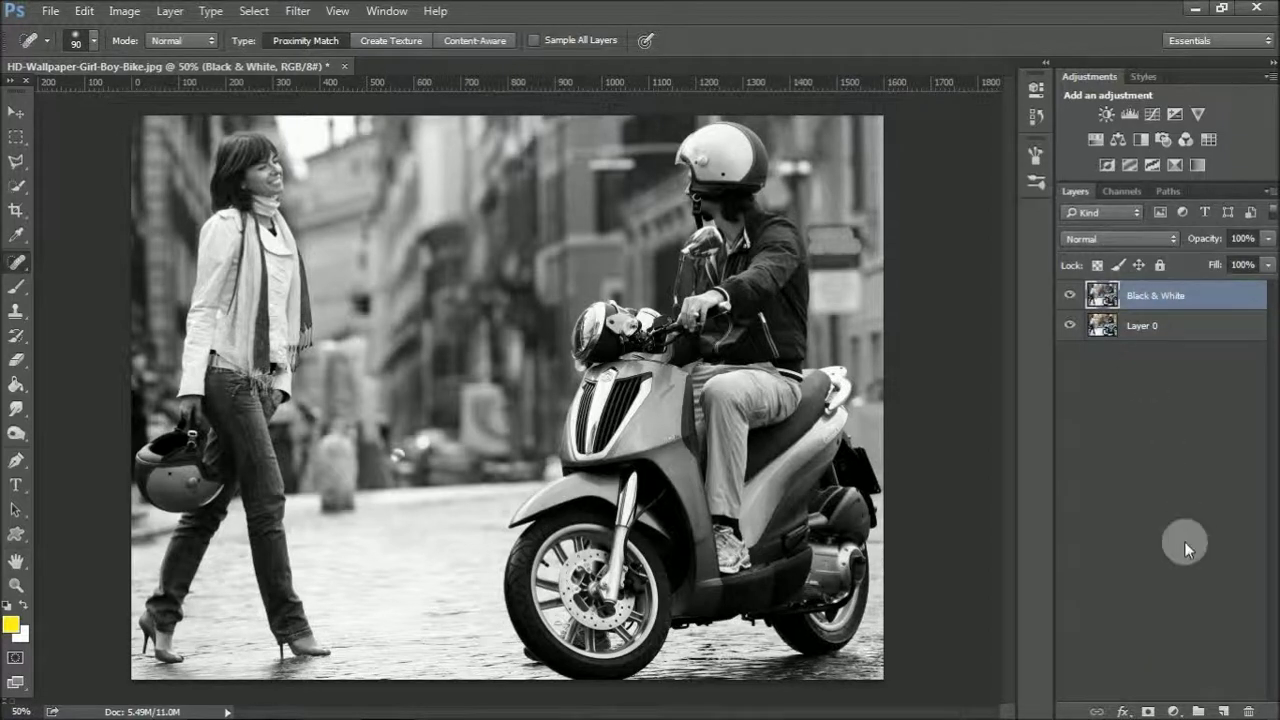
Add a white mask to the Black & White layer and set up a 100 px black brush
{"action": "left_click", "coordinate": [1150, 710]}
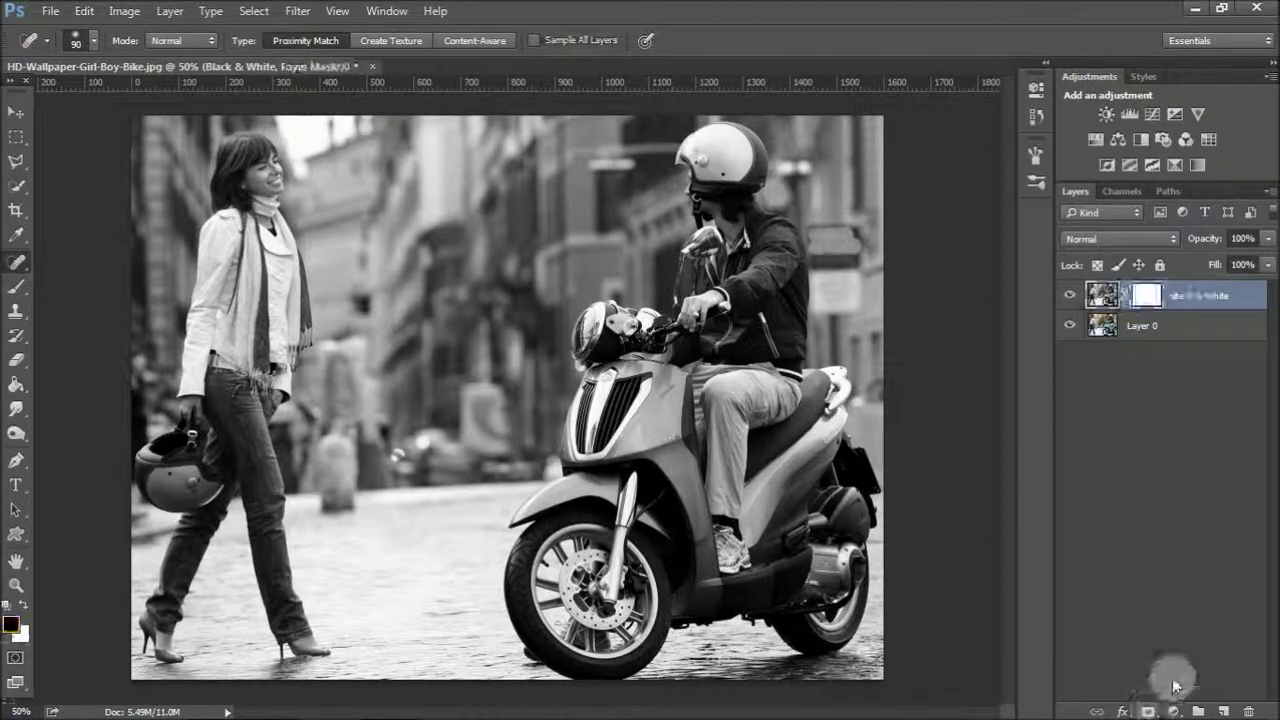
{"action": "left_click", "coordinate": [1146, 306]}
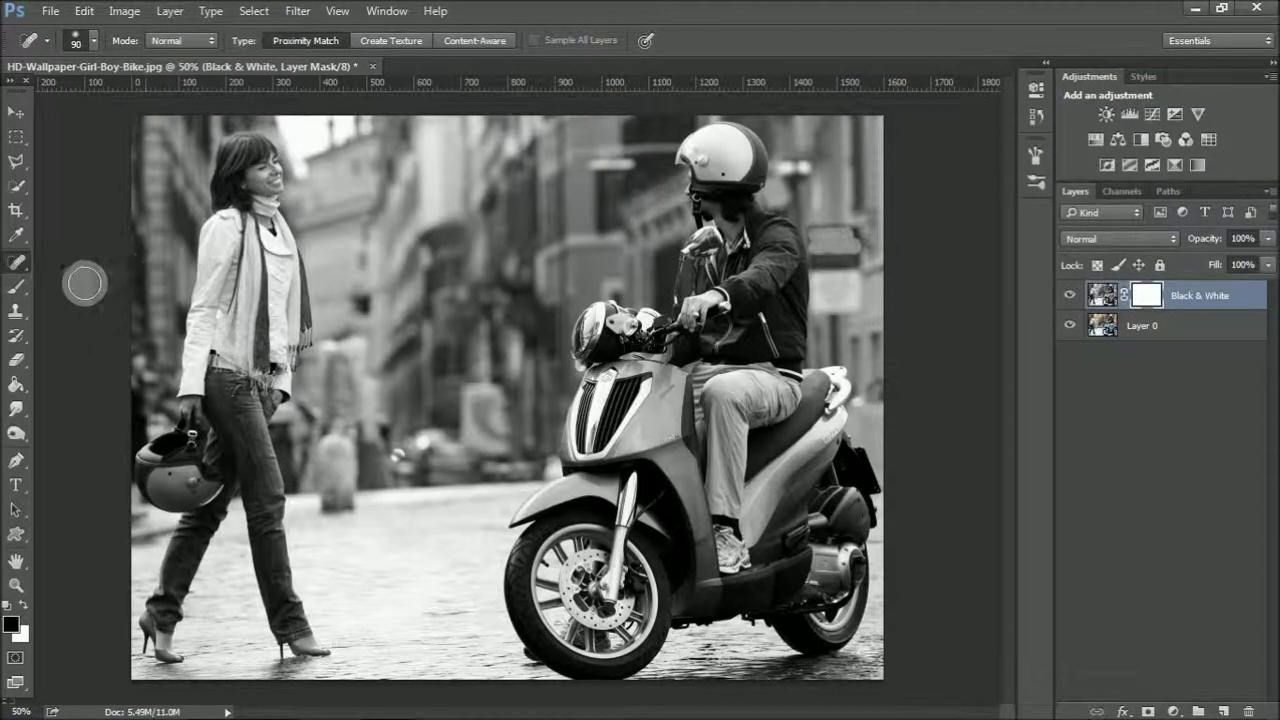
{"action": "left_click", "coordinate": [18, 290]}
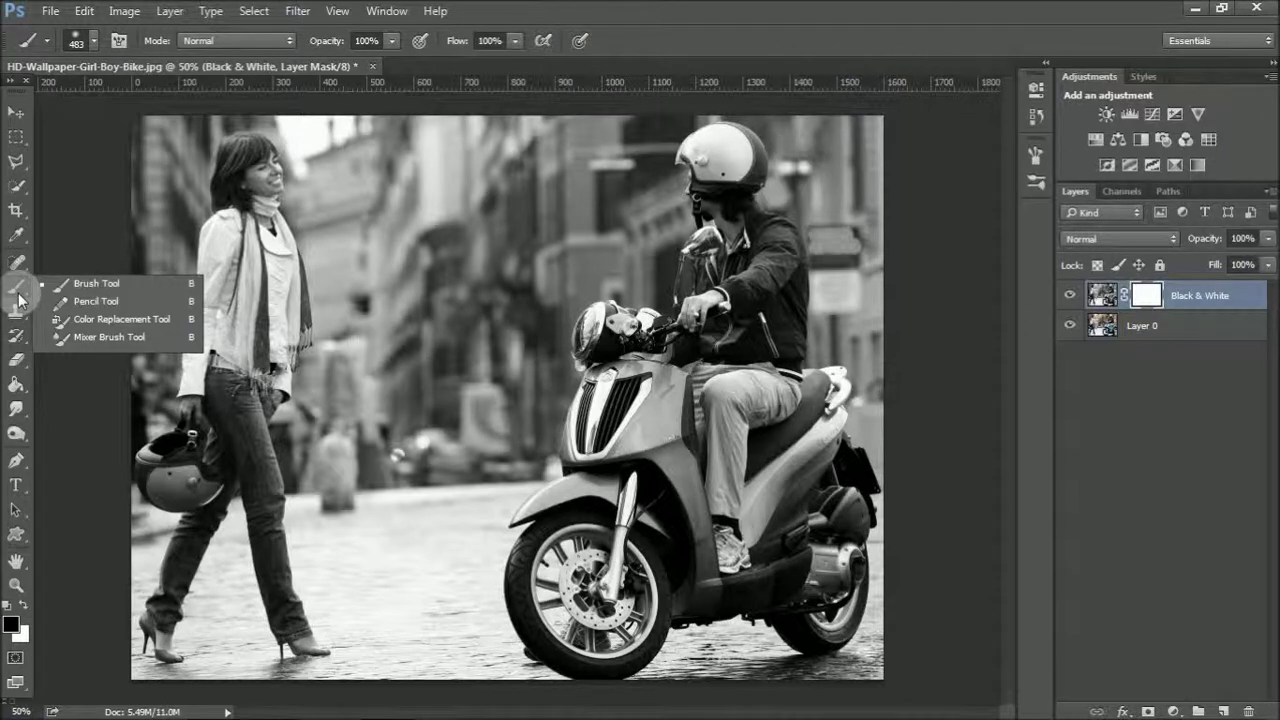
{"action": "left_click", "coordinate": [53, 286]}
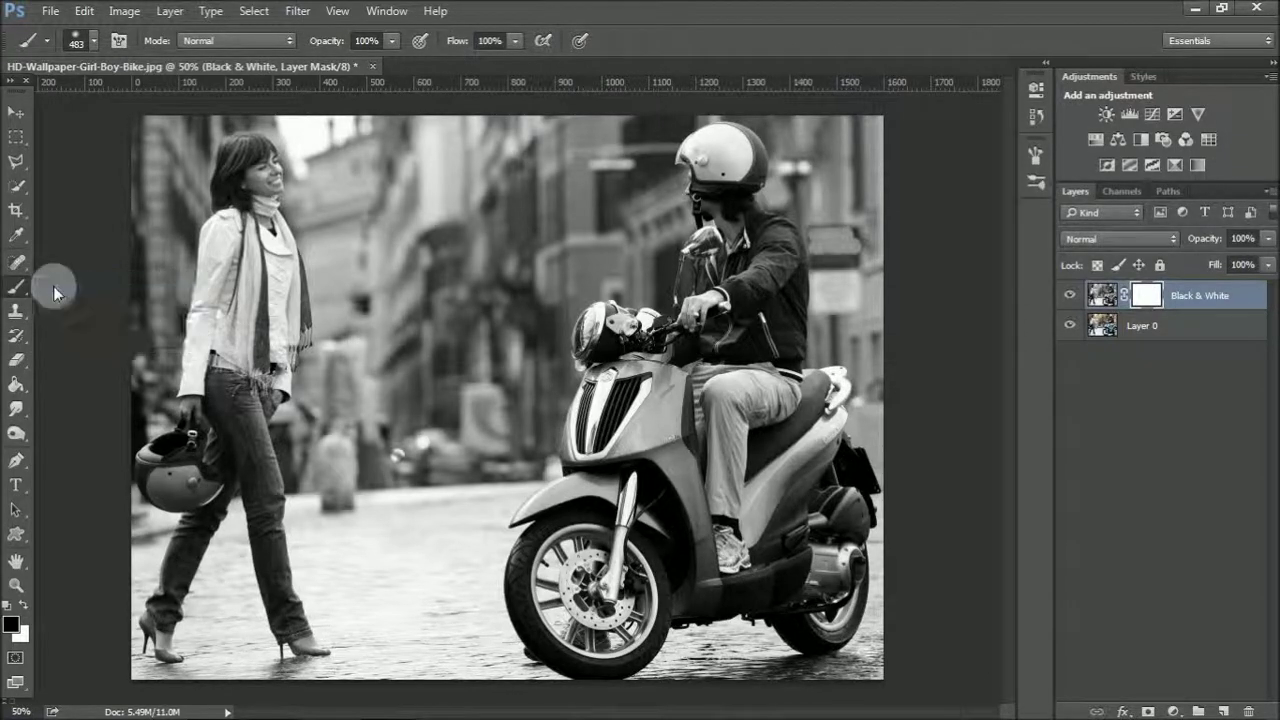
{"action": "left_click", "coordinate": [11, 624]}
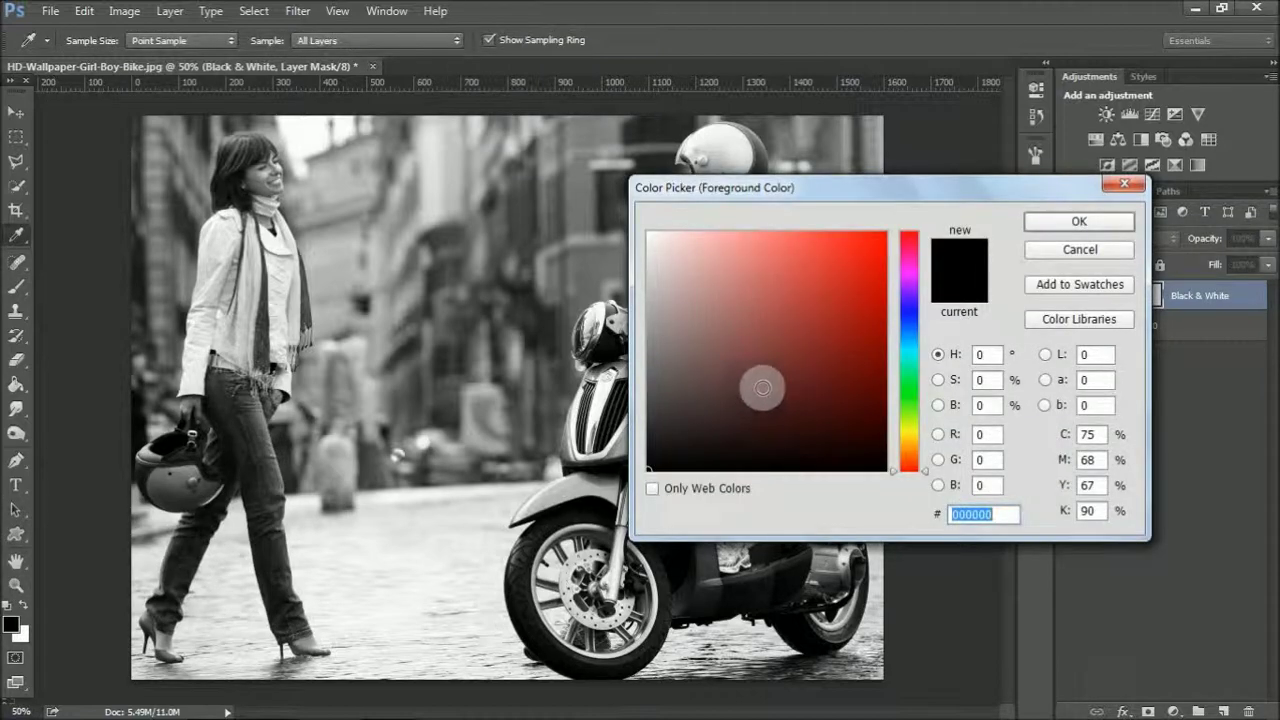
{"action": "left_click", "coordinate": [1062, 222]}
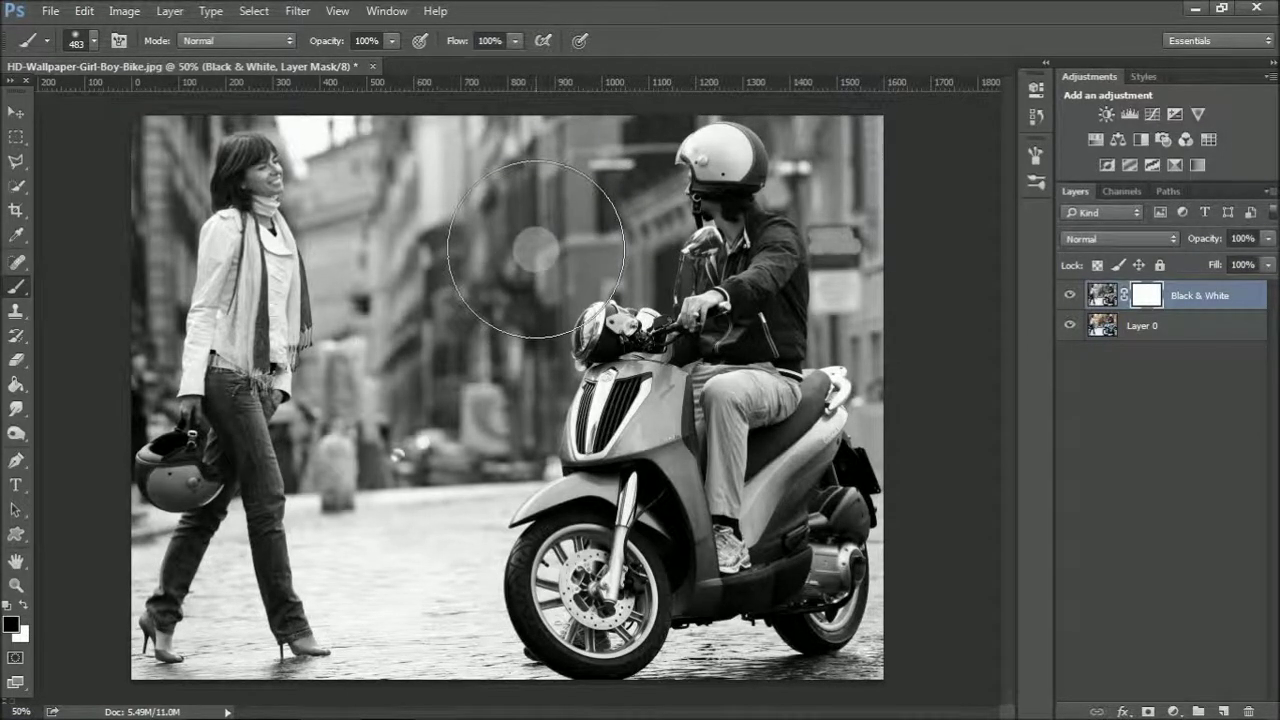
{"action": "key", "text": "bracketleft"}
{"action": "key", "text": "bracketleft"}
{"action": "key", "text": "bracketleft"}
{"action": "key", "text": "bracketleft"}
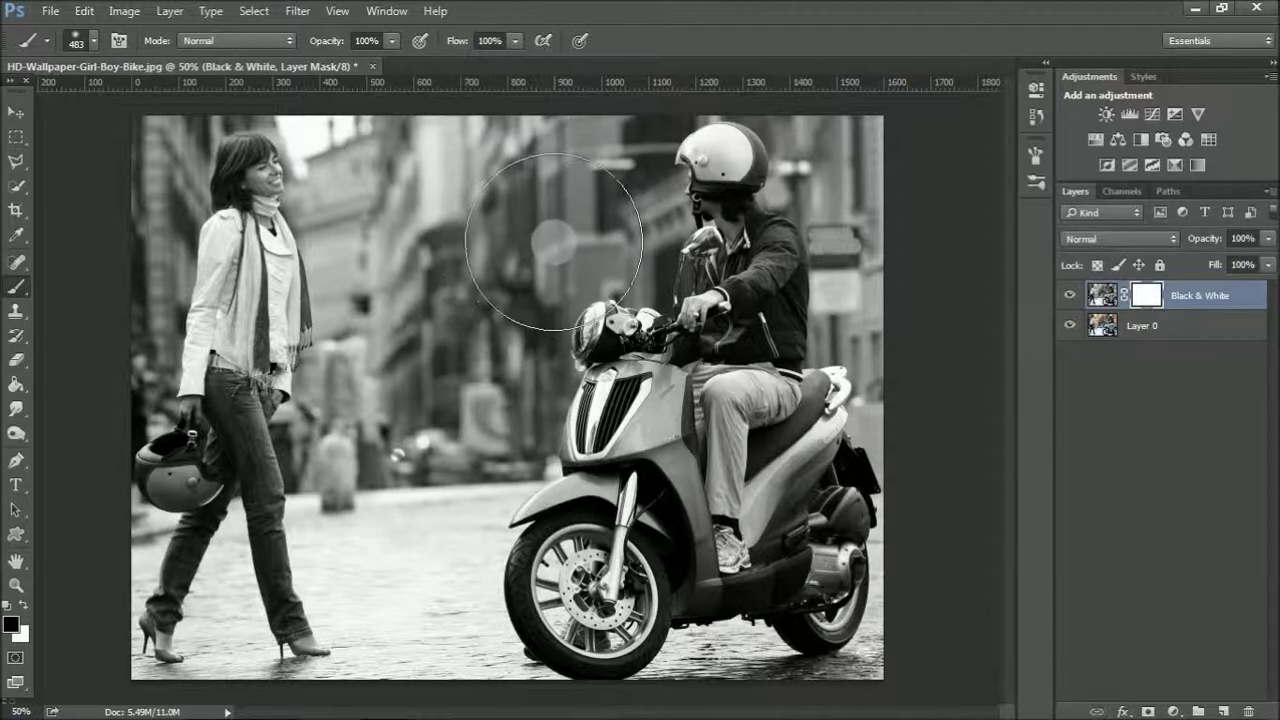
{"action": "key", "text": "bracketleft"}
{"action": "key", "text": "bracketleft"}
{"action": "key", "text": "bracketleft"}
{"action": "key", "text": "bracketleft"}
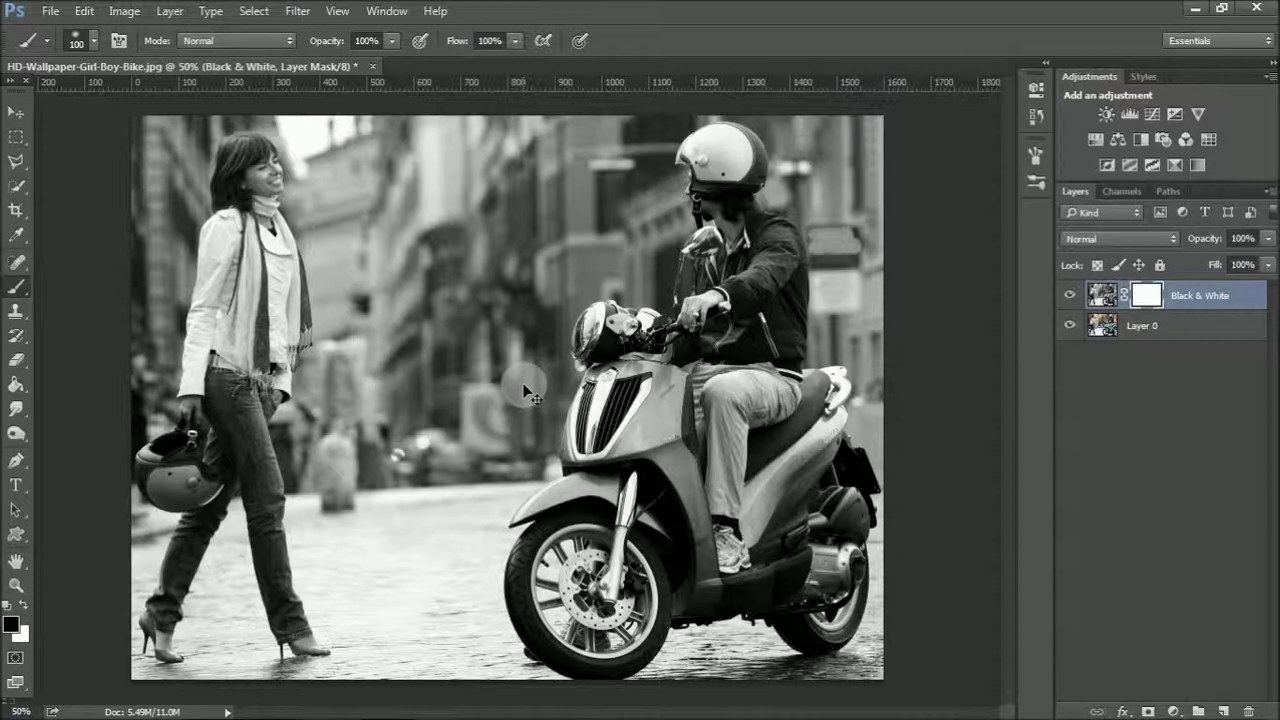
Zoom in on the scooter and pick a soft 195 px brush at 14% hardness, shrunk to 80
{"action": "scroll", "coordinate": [525, 393], "scroll_direction": "up", "scroll_amount": 1}
{"action": "scroll", "coordinate": [525, 393], "scroll_direction": "up", "scroll_amount": 1}
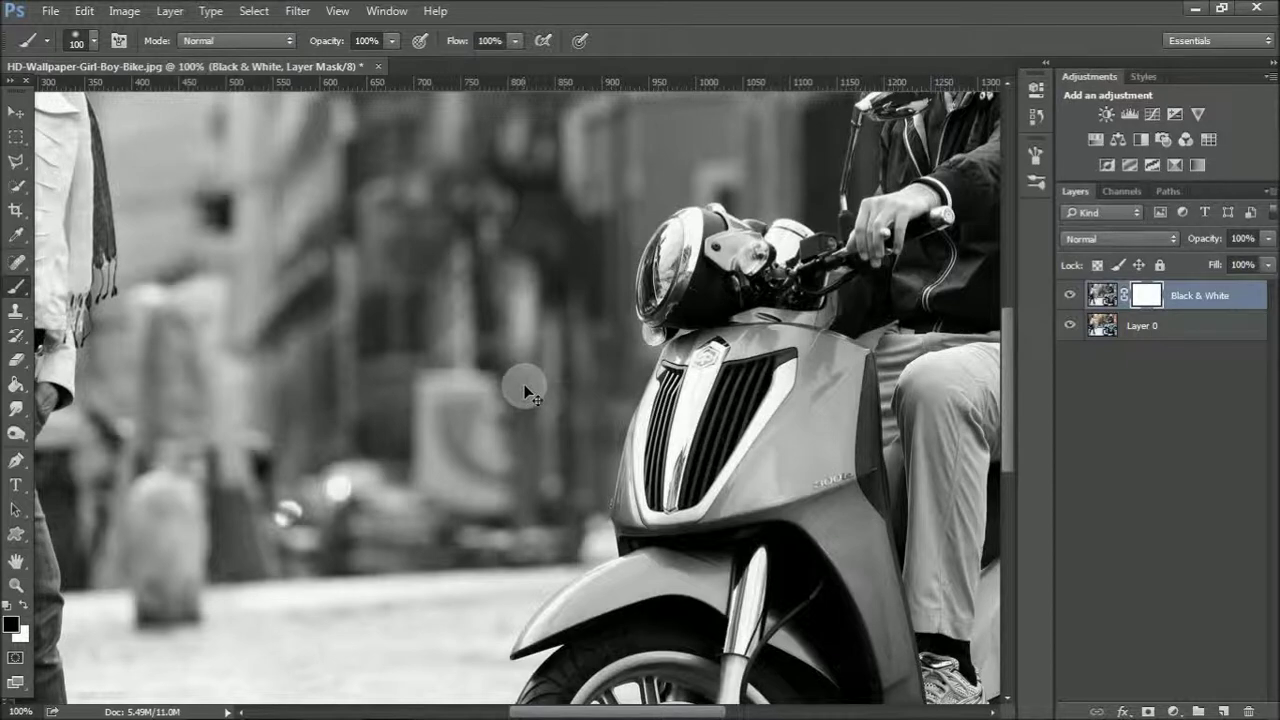
{"action": "left_click_drag", "start_coordinate": [525, 393], "coordinate": [474, 327]}
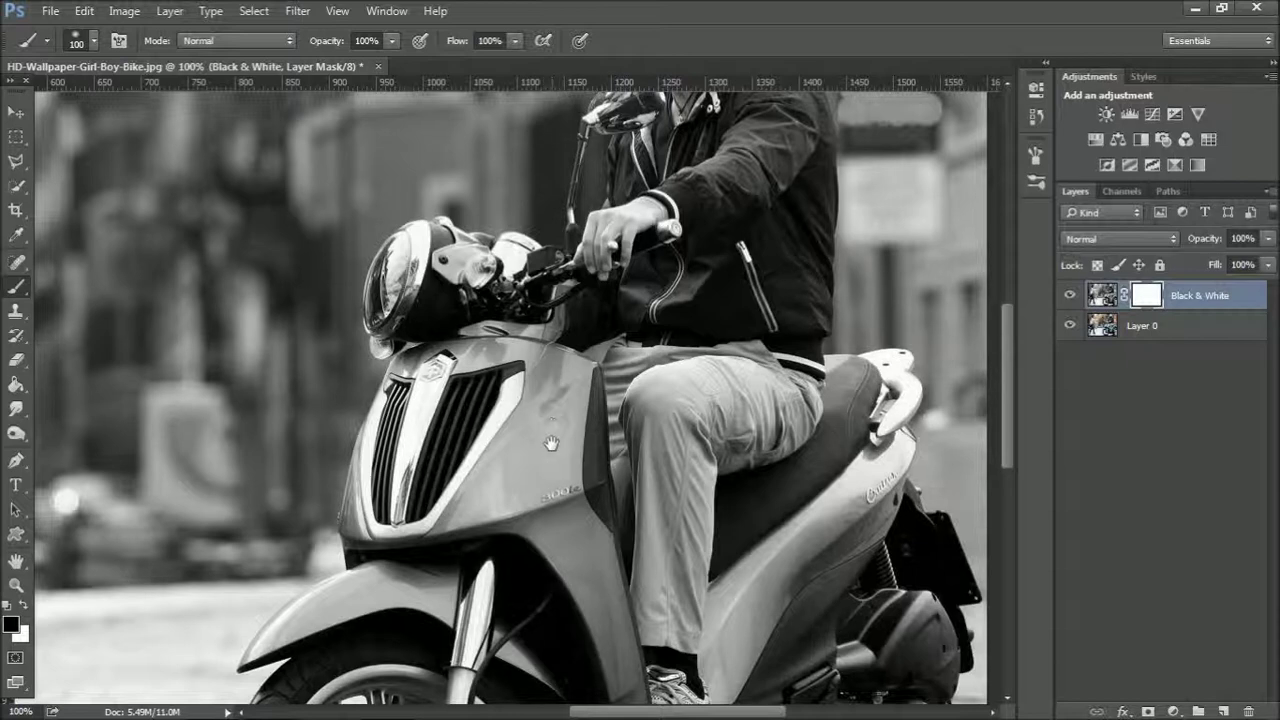
{"action": "mouse_move", "coordinate": [548, 447]}
{"action": "left_mouse_down"}
{"action": "mouse_move", "coordinate": [552, 345]}
{"action": "mouse_move", "coordinate": [512, 284]}
{"action": "mouse_move", "coordinate": [616, 420]}
{"action": "mouse_move", "coordinate": [607, 383]}
{"action": "mouse_move", "coordinate": [619, 351]}
{"action": "left_mouse_up"}
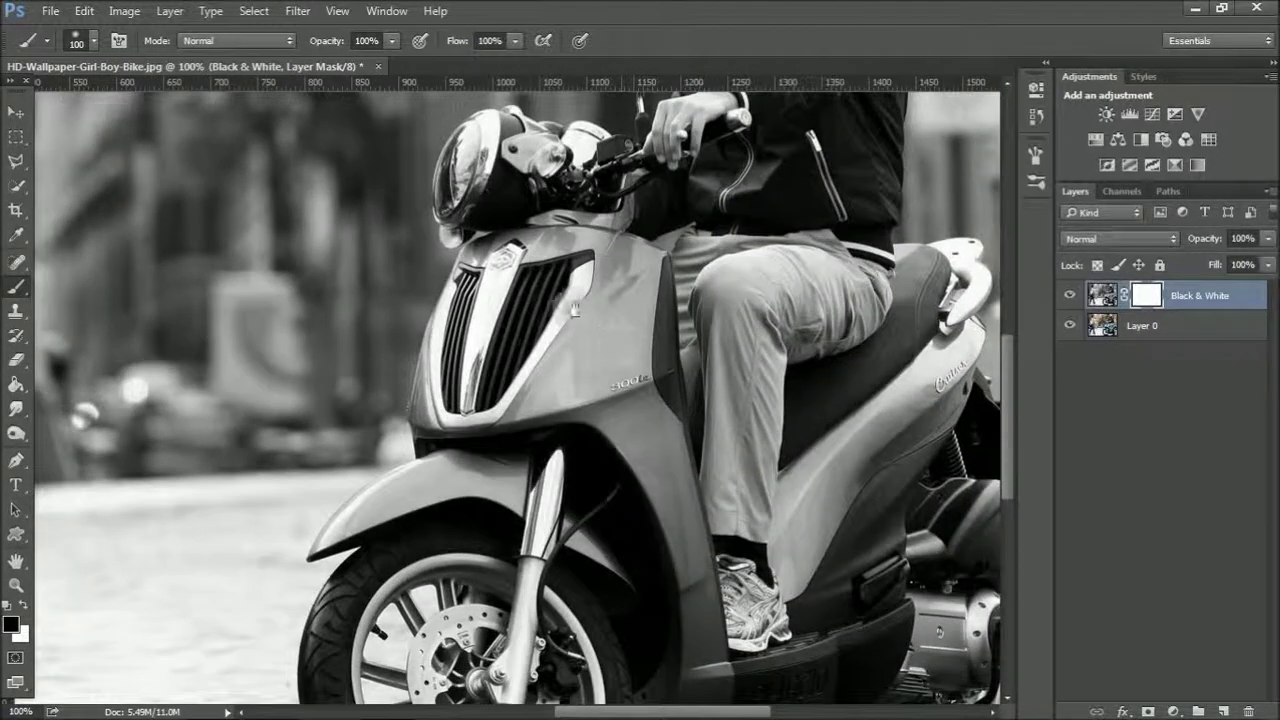
{"action": "right_click", "coordinate": [443, 278]}
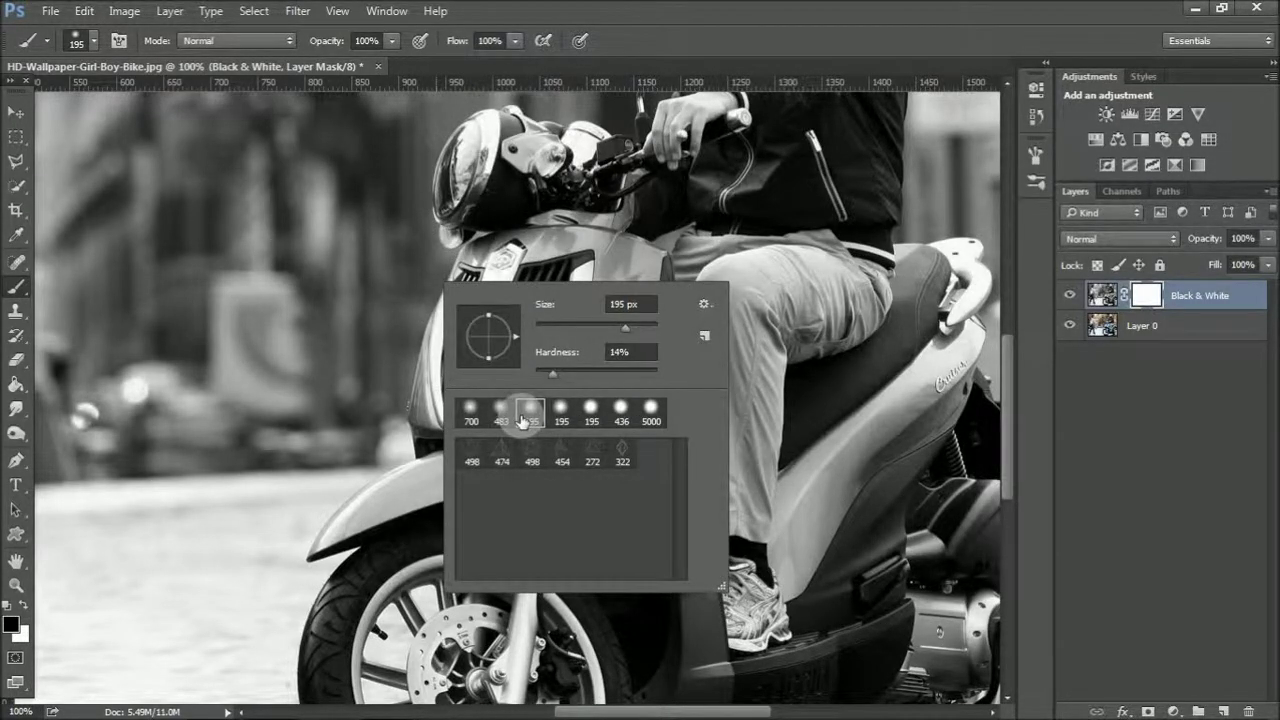
{"action": "left_click", "coordinate": [521, 421]}
{"action": "right_click", "coordinate": [624, 352]}
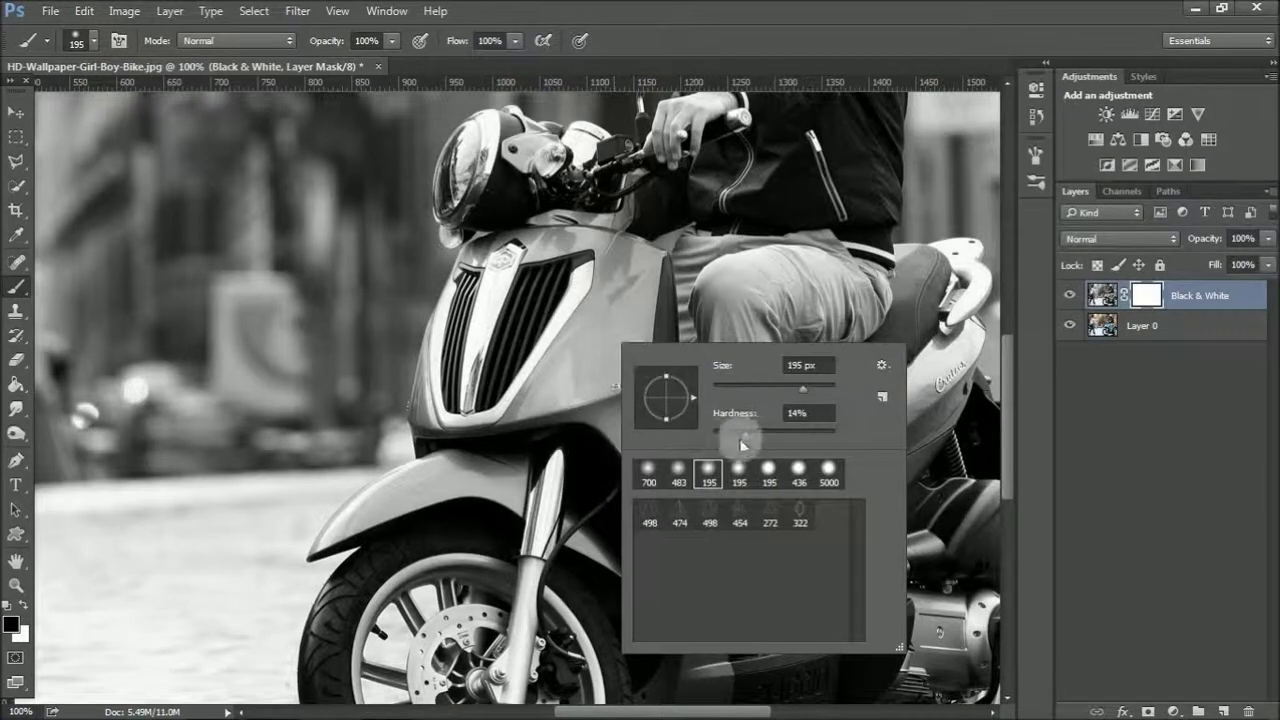
{"action": "left_click_drag", "start_coordinate": [735, 432], "coordinate": [633, 468]}
{"action": "key", "text": "Return"}
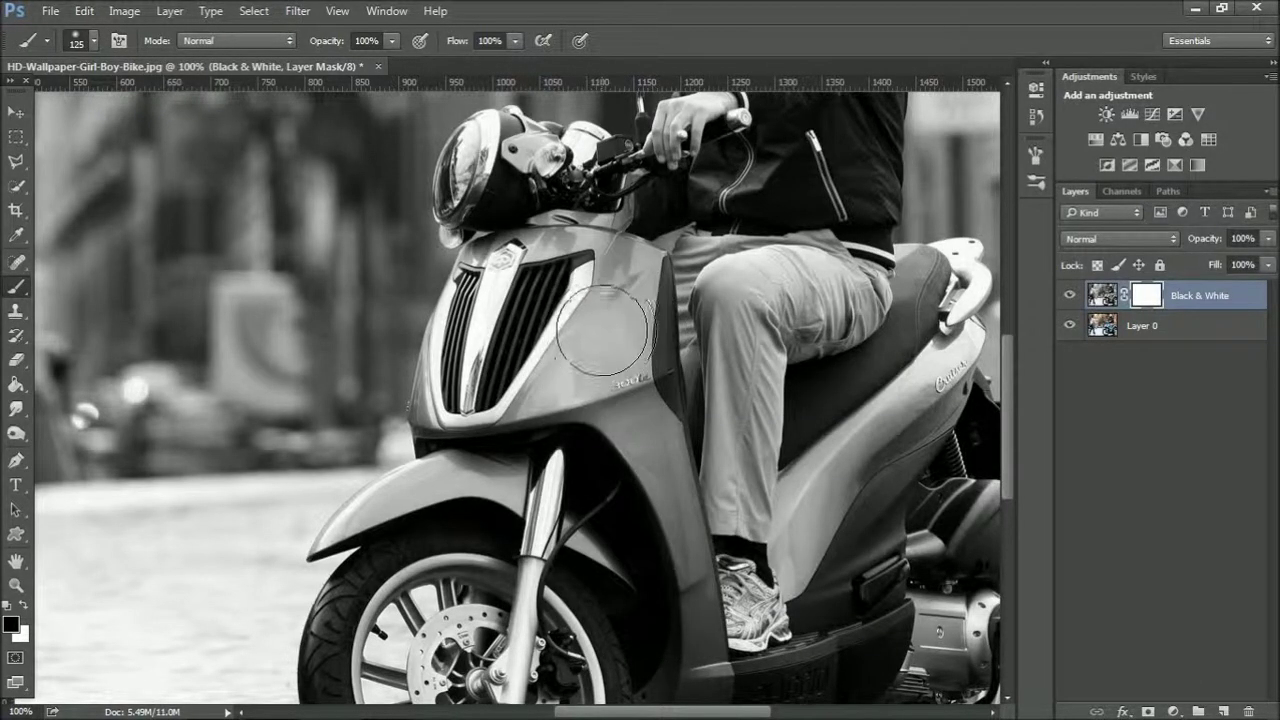
{"action": "key", "text": "bracketleft"}
{"action": "key", "text": "bracketleft"}
{"action": "key", "text": "bracketleft"}
{"action": "key", "text": "bracketleft"}
{"action": "key", "text": "bracketleft"}
{"action": "key", "text": "bracketleft"}
Paint the mask to restore blue on the front panel, side body and seat grab handle
{"action": "key", "text": "bracketleft"}
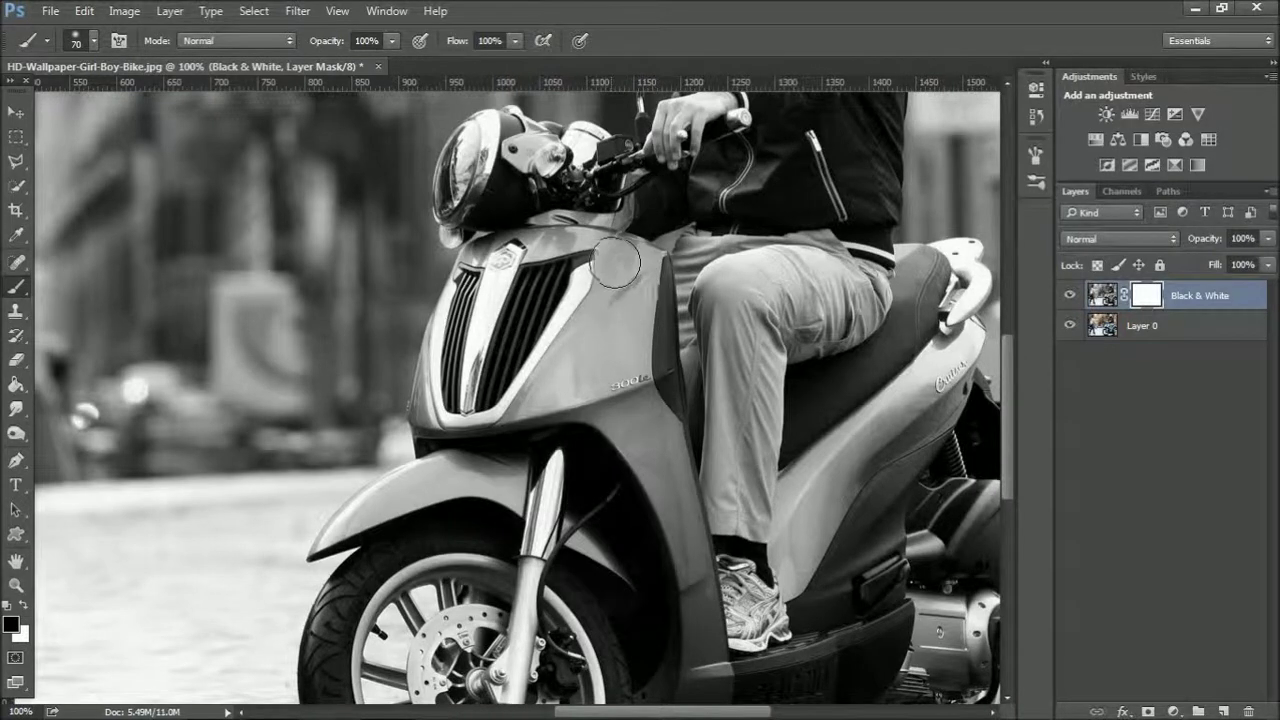
{"action": "mouse_move", "coordinate": [620, 272]}
{"action": "left_mouse_down"}
{"action": "mouse_move", "coordinate": [593, 337]}
{"action": "mouse_move", "coordinate": [621, 293]}
{"action": "mouse_move", "coordinate": [609, 252]}
{"action": "mouse_move", "coordinate": [621, 284]}
{"action": "mouse_move", "coordinate": [634, 260]}
{"action": "mouse_move", "coordinate": [638, 292]}
{"action": "mouse_move", "coordinate": [646, 257]}
{"action": "left_mouse_up"}
{"action": "key", "text": "bracketleft"}
{"action": "key", "text": "bracketleft"}
{"action": "key", "text": "bracketleft"}
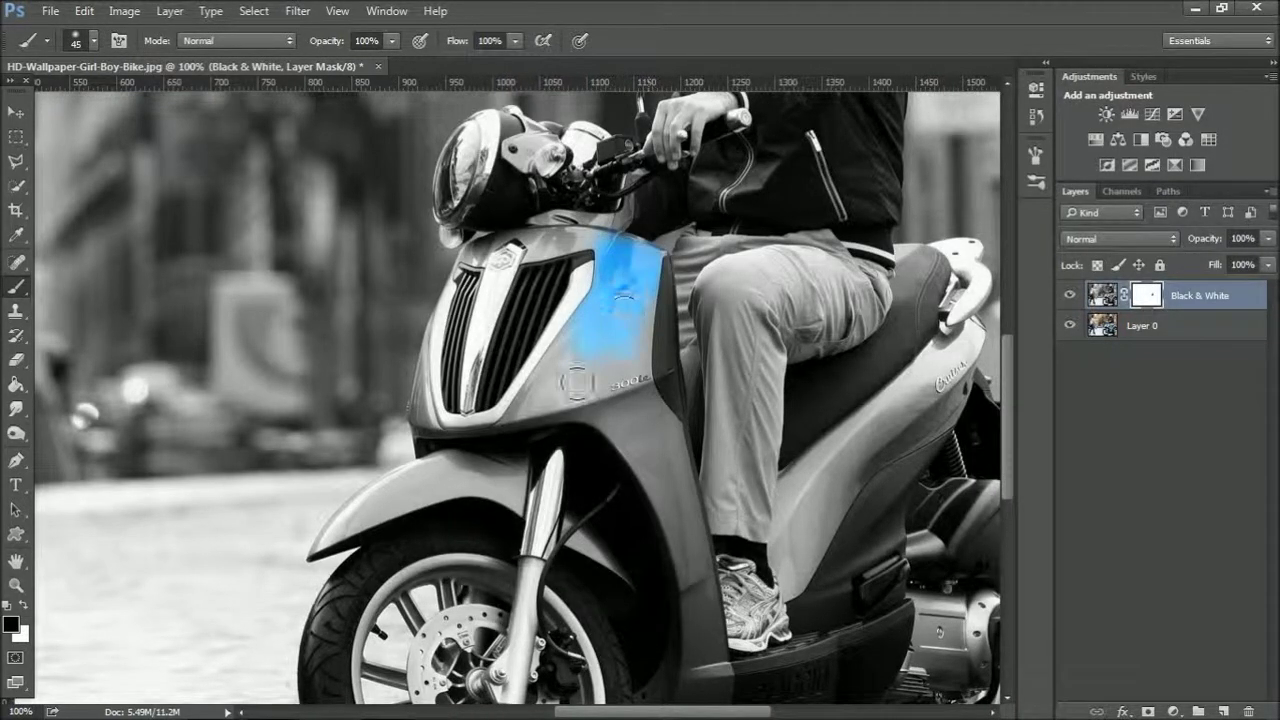
{"action": "mouse_move", "coordinate": [540, 402]}
{"action": "left_mouse_down"}
{"action": "mouse_move", "coordinate": [575, 372]}
{"action": "mouse_move", "coordinate": [526, 410]}
{"action": "mouse_move", "coordinate": [542, 387]}
{"action": "mouse_move", "coordinate": [625, 377]}
{"action": "mouse_move", "coordinate": [627, 346]}
{"action": "mouse_move", "coordinate": [646, 392]}
{"action": "mouse_move", "coordinate": [639, 291]}
{"action": "mouse_move", "coordinate": [649, 294]}
{"action": "mouse_move", "coordinate": [648, 408]}
{"action": "mouse_move", "coordinate": [594, 415]}
{"action": "mouse_move", "coordinate": [572, 398]}
{"action": "mouse_move", "coordinate": [634, 440]}
{"action": "mouse_move", "coordinate": [619, 412]}
{"action": "mouse_move", "coordinate": [683, 509]}
{"action": "mouse_move", "coordinate": [679, 481]}
{"action": "mouse_move", "coordinate": [685, 515]}
{"action": "mouse_move", "coordinate": [631, 352]}
{"action": "mouse_move", "coordinate": [645, 417]}
{"action": "mouse_move", "coordinate": [636, 361]}
{"action": "mouse_move", "coordinate": [635, 431]}
{"action": "mouse_move", "coordinate": [608, 324]}
{"action": "mouse_move", "coordinate": [646, 447]}
{"action": "mouse_move", "coordinate": [648, 349]}
{"action": "mouse_move", "coordinate": [635, 511]}
{"action": "mouse_move", "coordinate": [598, 546]}
{"action": "mouse_move", "coordinate": [641, 535]}
{"action": "mouse_move", "coordinate": [667, 475]}
{"action": "mouse_move", "coordinate": [654, 458]}
{"action": "mouse_move", "coordinate": [663, 551]}
{"action": "mouse_move", "coordinate": [643, 362]}
{"action": "left_mouse_up"}
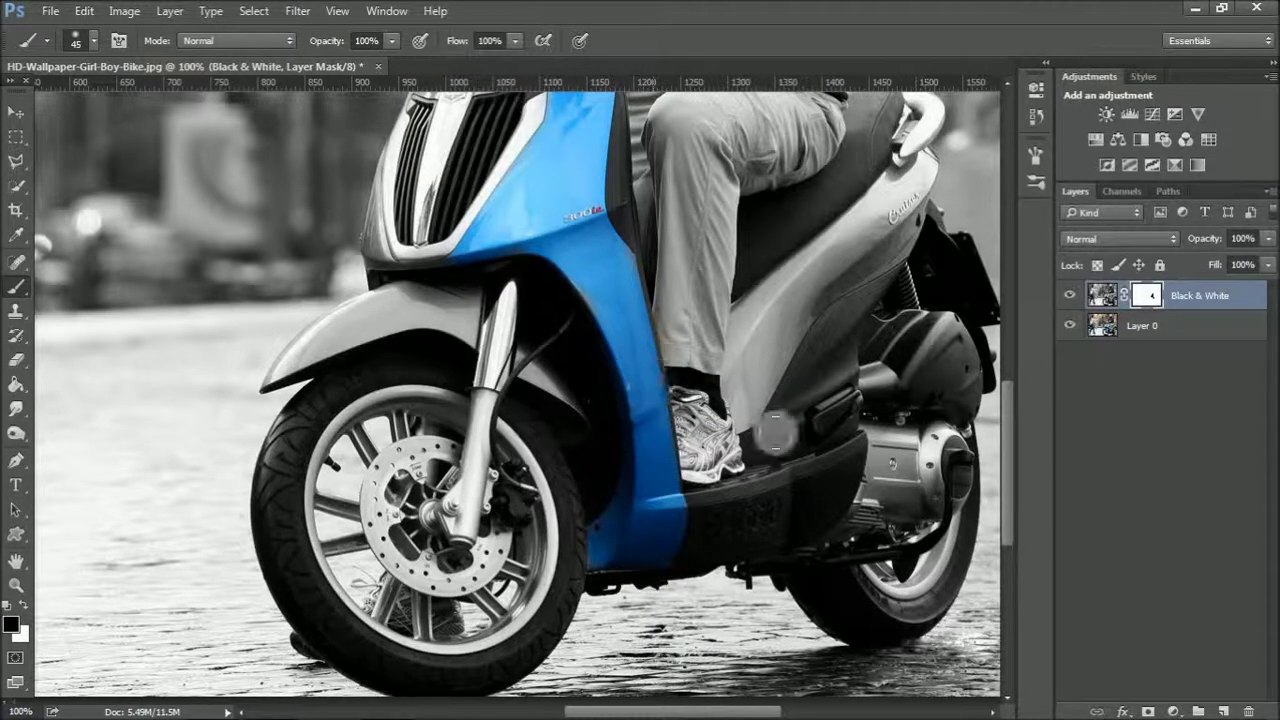
{"action": "mouse_move", "coordinate": [758, 436]}
{"action": "left_mouse_down"}
{"action": "mouse_move", "coordinate": [765, 347]}
{"action": "mouse_move", "coordinate": [842, 242]}
{"action": "left_mouse_up"}
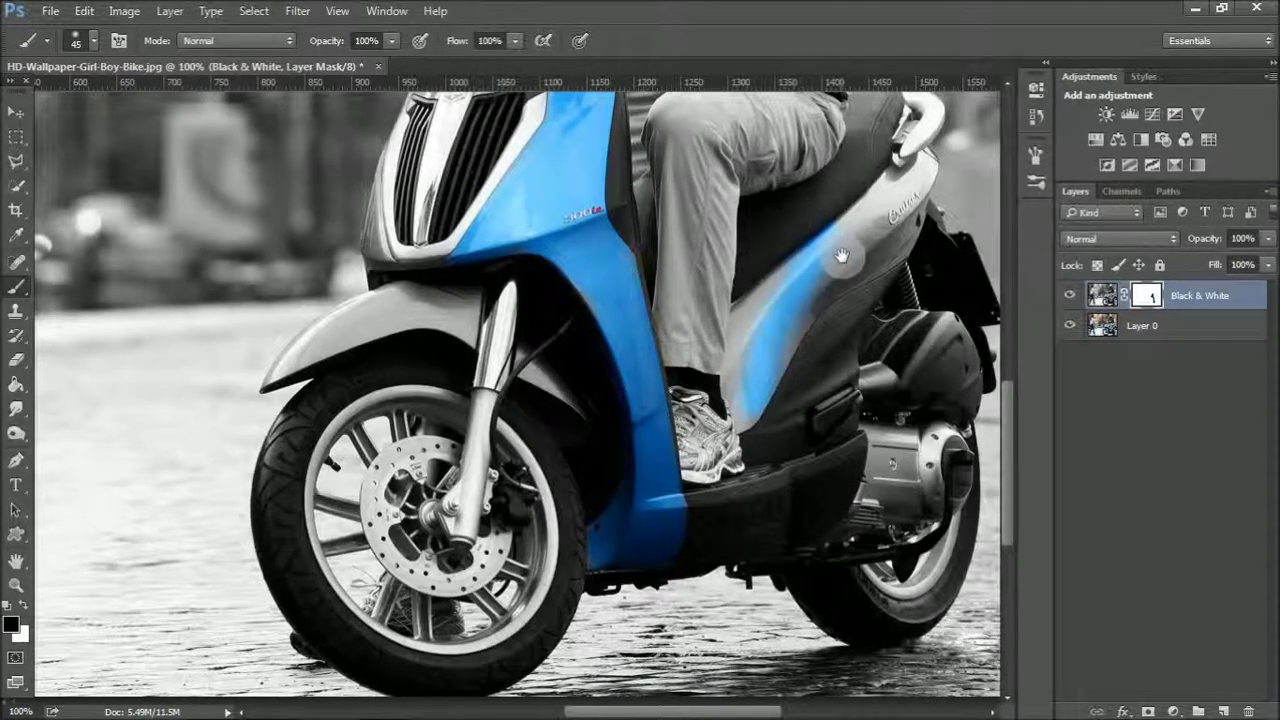
{"action": "scroll", "coordinate": [815, 352], "scroll_direction": "up", "scroll_amount": 2}
{"action": "mouse_move", "coordinate": [815, 352]}
{"action": "left_mouse_down"}
{"action": "mouse_move", "coordinate": [800, 381]}
{"action": "mouse_move", "coordinate": [864, 289]}
{"action": "mouse_move", "coordinate": [817, 330]}
{"action": "mouse_move", "coordinate": [821, 300]}
{"action": "mouse_move", "coordinate": [900, 236]}
{"action": "mouse_move", "coordinate": [882, 314]}
{"action": "mouse_move", "coordinate": [806, 355]}
{"action": "mouse_move", "coordinate": [740, 474]}
{"action": "mouse_move", "coordinate": [732, 436]}
{"action": "mouse_move", "coordinate": [755, 354]}
{"action": "mouse_move", "coordinate": [807, 313]}
{"action": "mouse_move", "coordinate": [770, 340]}
{"action": "left_mouse_up"}
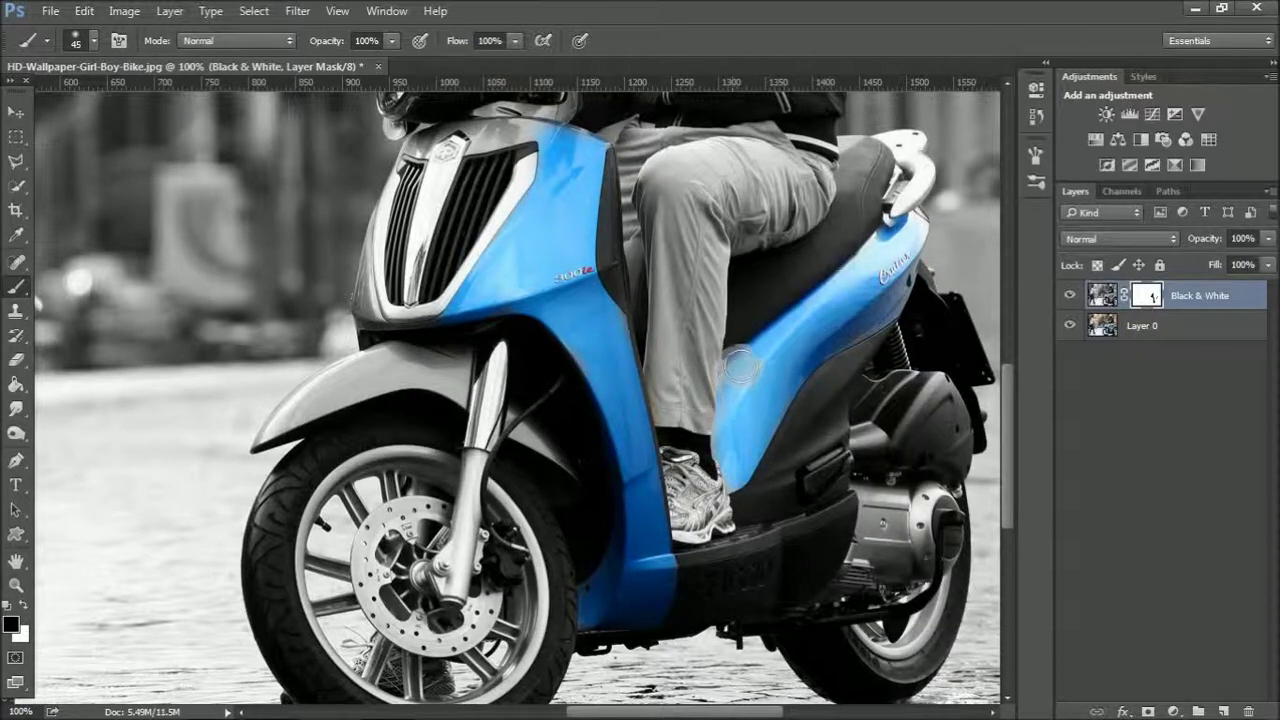
{"action": "scroll", "coordinate": [700, 400], "scroll_direction": "up", "scroll_amount": 3}
{"action": "scroll", "coordinate": [700, 400], "scroll_direction": "right", "scroll_amount": 3}
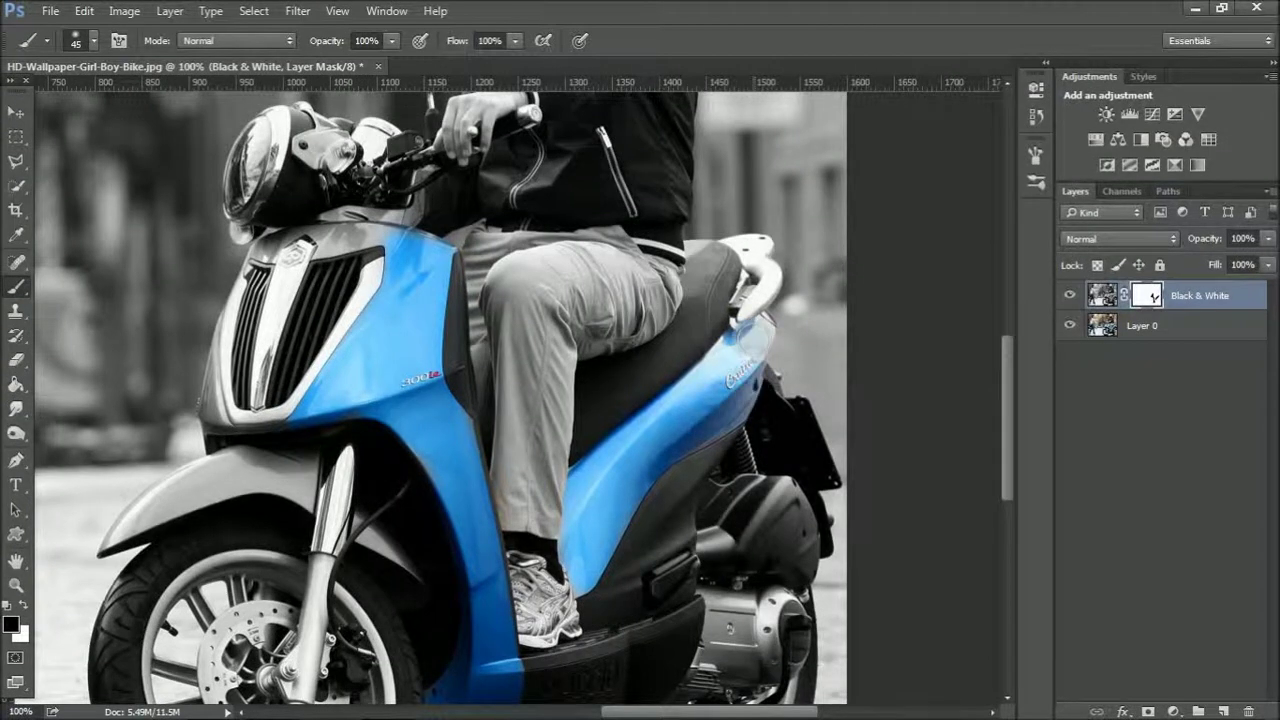
{"action": "mouse_move", "coordinate": [752, 332]}
{"action": "left_mouse_down"}
{"action": "mouse_move", "coordinate": [760, 305]}
{"action": "mouse_move", "coordinate": [762, 318]}
{"action": "left_mouse_up"}
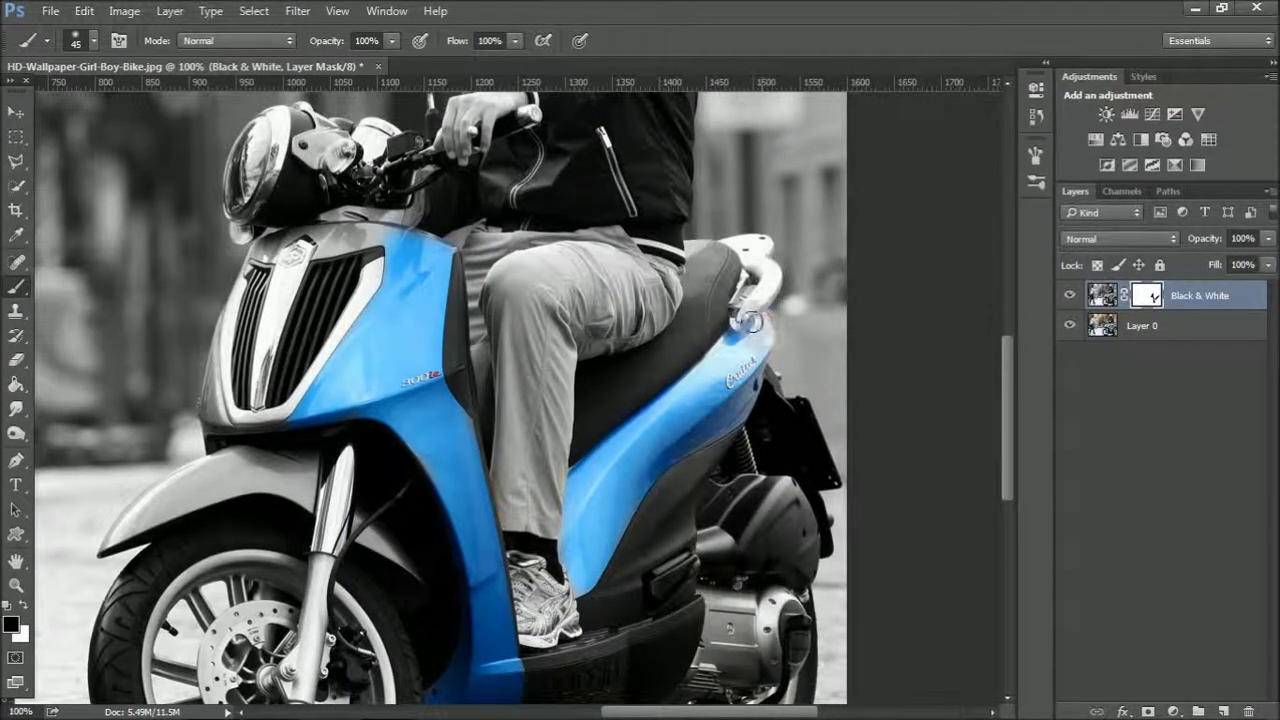
{"action": "key", "text": "bracketleft"}
{"action": "key", "text": "bracketleft"}
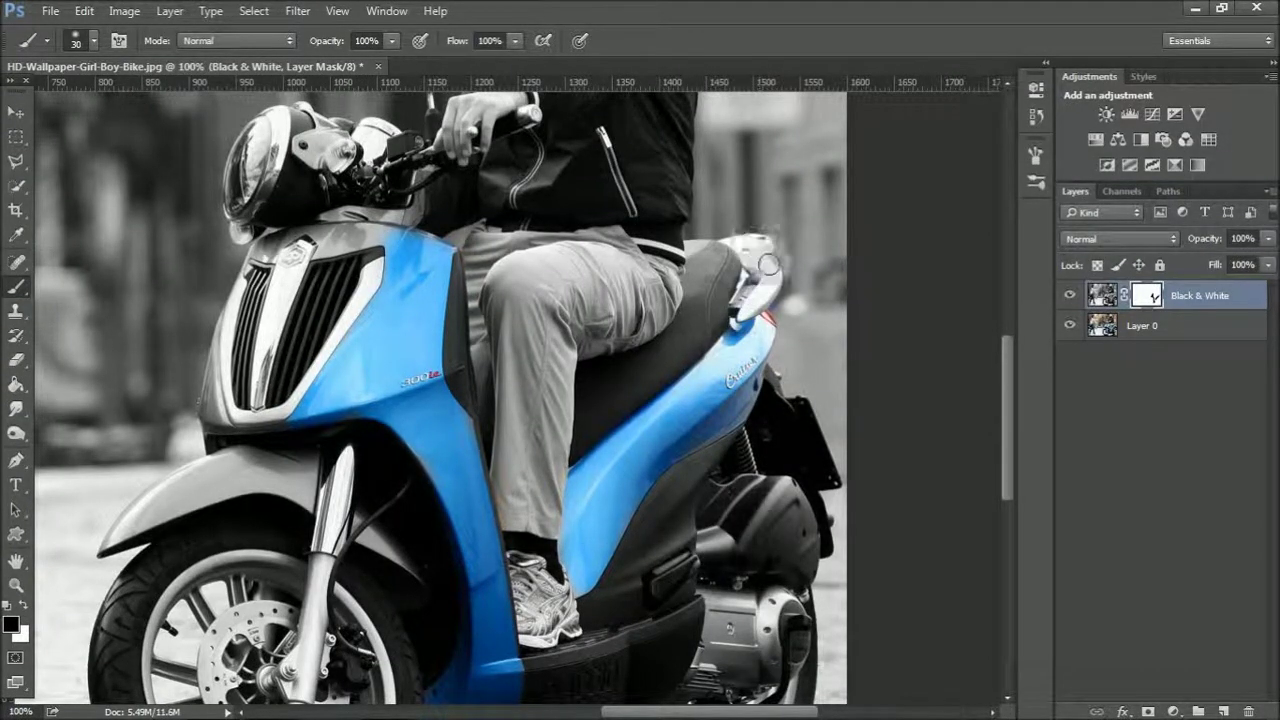
{"action": "mouse_move", "coordinate": [768, 263]}
{"action": "left_mouse_down"}
{"action": "mouse_move", "coordinate": [760, 300]}
{"action": "mouse_move", "coordinate": [747, 300]}
{"action": "mouse_move", "coordinate": [745, 255]}
{"action": "mouse_move", "coordinate": [748, 300]}
{"action": "mouse_move", "coordinate": [712, 395]}
{"action": "mouse_move", "coordinate": [748, 386]}
{"action": "mouse_move", "coordinate": [703, 437]}
{"action": "mouse_move", "coordinate": [743, 371]}
{"action": "mouse_move", "coordinate": [663, 443]}
{"action": "mouse_move", "coordinate": [729, 300]}
{"action": "left_mouse_up"}
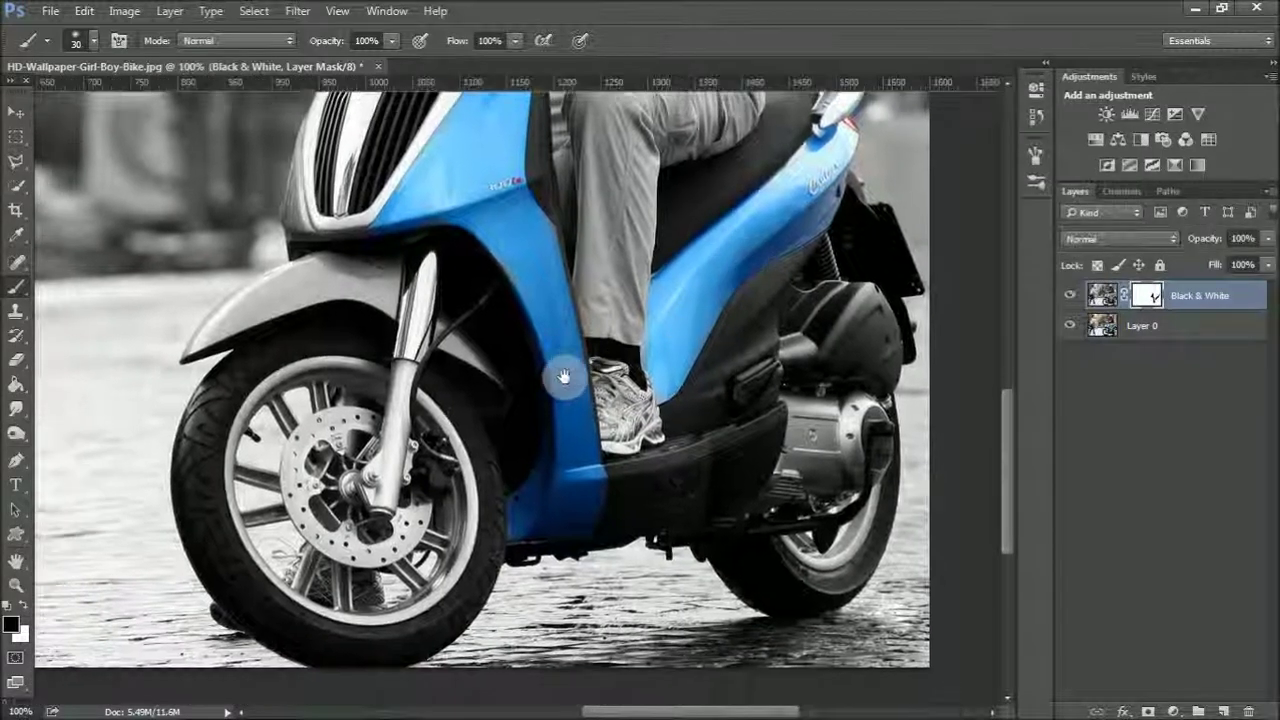
Restore the blue behind the front fork, on the cowl top and around the headlight
{"action": "mouse_move", "coordinate": [564, 376]}
{"action": "left_mouse_down"}
{"action": "mouse_move", "coordinate": [603, 452]}
{"action": "mouse_move", "coordinate": [428, 497]}
{"action": "mouse_move", "coordinate": [505, 484]}
{"action": "mouse_move", "coordinate": [513, 466]}
{"action": "mouse_move", "coordinate": [518, 488]}
{"action": "mouse_move", "coordinate": [525, 451]}
{"action": "mouse_move", "coordinate": [432, 466]}
{"action": "mouse_move", "coordinate": [493, 458]}
{"action": "mouse_move", "coordinate": [440, 471]}
{"action": "mouse_move", "coordinate": [490, 471]}
{"action": "mouse_move", "coordinate": [408, 484]}
{"action": "mouse_move", "coordinate": [430, 466]}
{"action": "mouse_move", "coordinate": [373, 494]}
{"action": "mouse_move", "coordinate": [319, 549]}
{"action": "mouse_move", "coordinate": [390, 530]}
{"action": "left_mouse_up"}
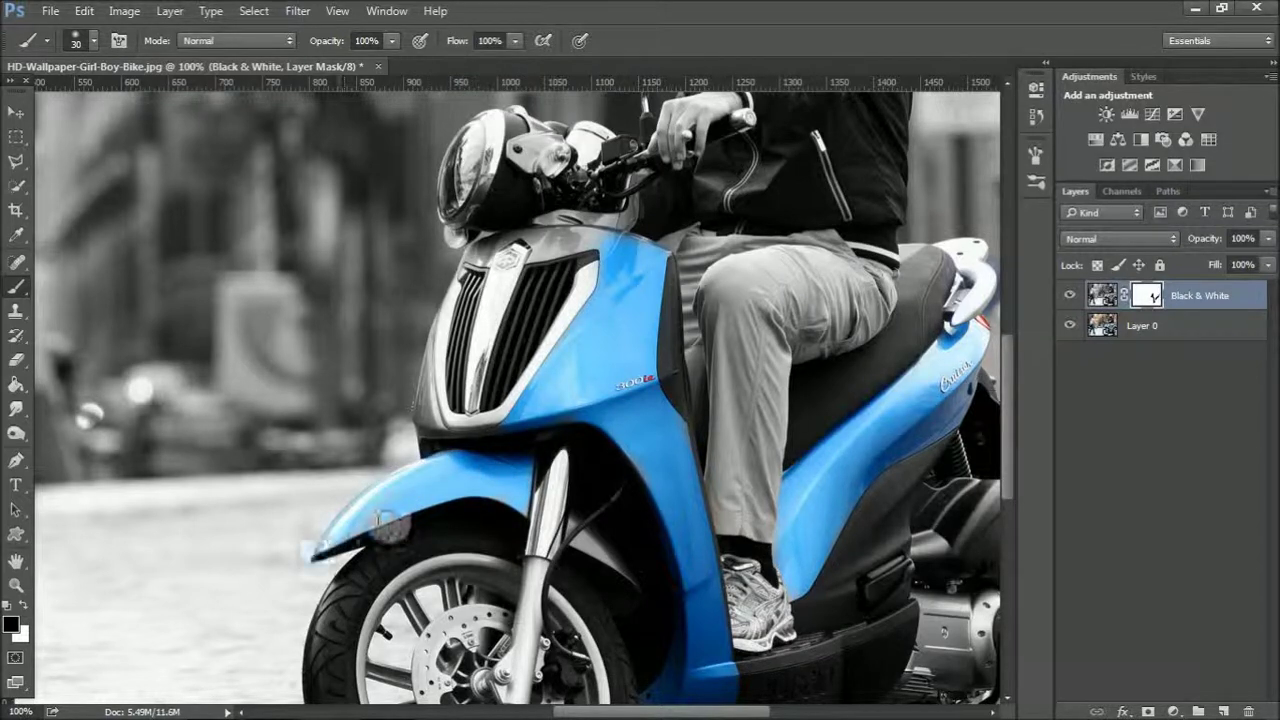
{"action": "mouse_move", "coordinate": [545, 522]}
{"action": "left_mouse_down"}
{"action": "mouse_move", "coordinate": [624, 595]}
{"action": "mouse_move", "coordinate": [578, 519]}
{"action": "mouse_move", "coordinate": [620, 575]}
{"action": "left_mouse_up"}
{"action": "scroll", "coordinate": [534, 376], "scroll_direction": "up", "scroll_amount": 3}
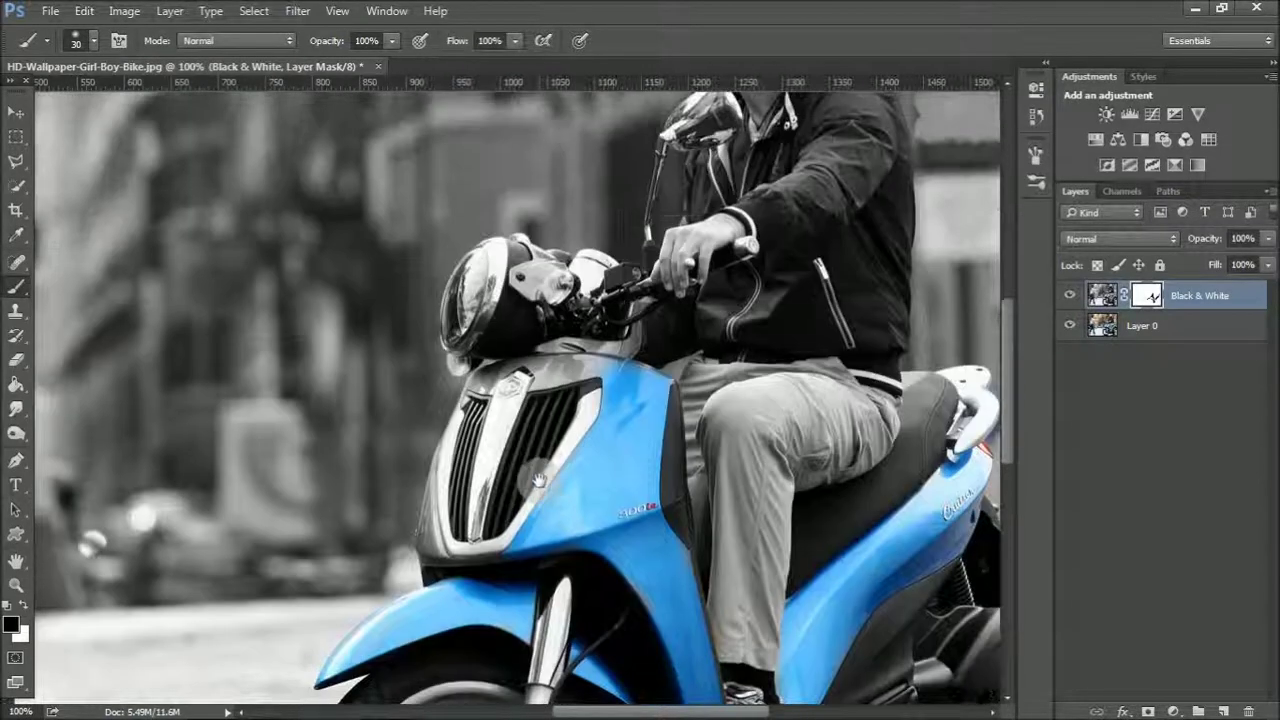
{"action": "mouse_move", "coordinate": [615, 402]}
{"action": "left_mouse_down"}
{"action": "mouse_move", "coordinate": [565, 345]}
{"action": "mouse_move", "coordinate": [530, 360]}
{"action": "mouse_move", "coordinate": [615, 335]}
{"action": "mouse_move", "coordinate": [571, 379]}
{"action": "mouse_move", "coordinate": [495, 378]}
{"action": "mouse_move", "coordinate": [505, 392]}
{"action": "mouse_move", "coordinate": [490, 388]}
{"action": "mouse_move", "coordinate": [414, 482]}
{"action": "mouse_move", "coordinate": [436, 512]}
{"action": "mouse_move", "coordinate": [440, 555]}
{"action": "mouse_move", "coordinate": [430, 520]}
{"action": "mouse_move", "coordinate": [447, 432]}
{"action": "left_mouse_up"}
{"action": "scroll", "coordinate": [500, 420], "scroll_direction": "up", "scroll_amount": 3}
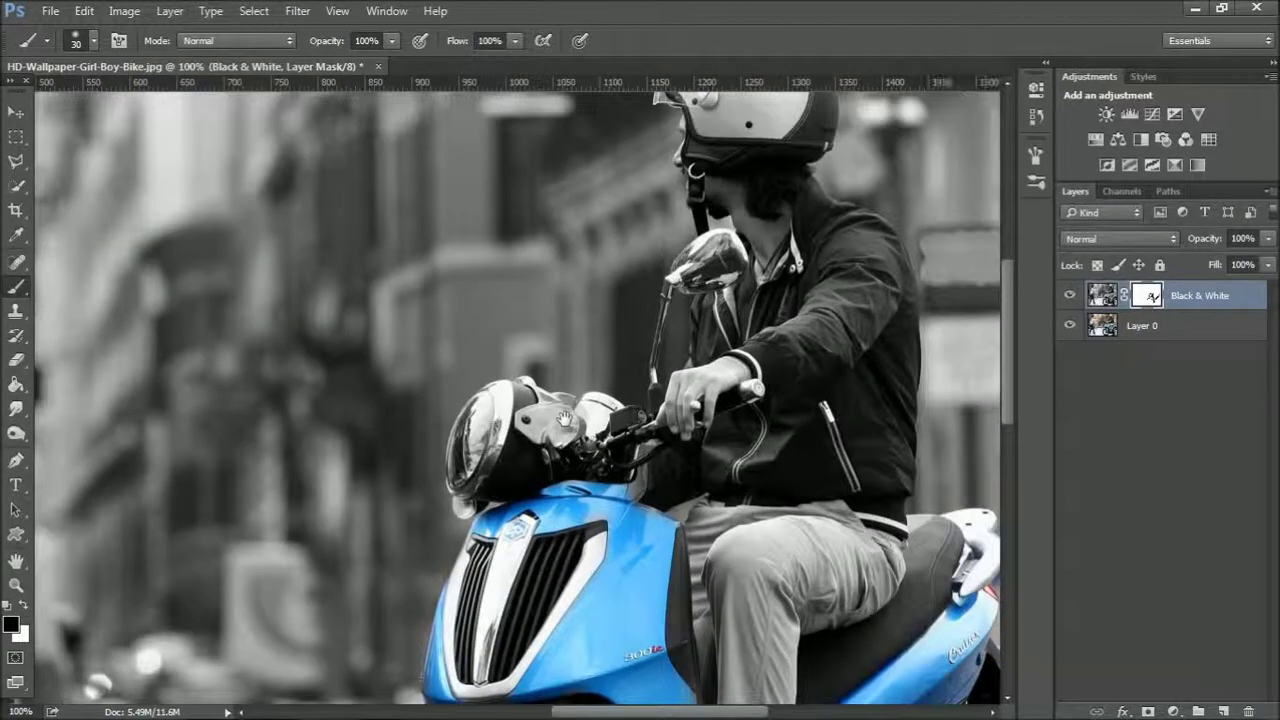
{"action": "mouse_move", "coordinate": [565, 415]}
{"action": "left_mouse_down"}
{"action": "mouse_move", "coordinate": [543, 410]}
{"action": "mouse_move", "coordinate": [528, 432]}
{"action": "mouse_move", "coordinate": [552, 405]}
{"action": "mouse_move", "coordinate": [530, 392]}
{"action": "mouse_move", "coordinate": [515, 455]}
{"action": "mouse_move", "coordinate": [478, 458]}
{"action": "mouse_move", "coordinate": [550, 392]}
{"action": "left_mouse_up"}
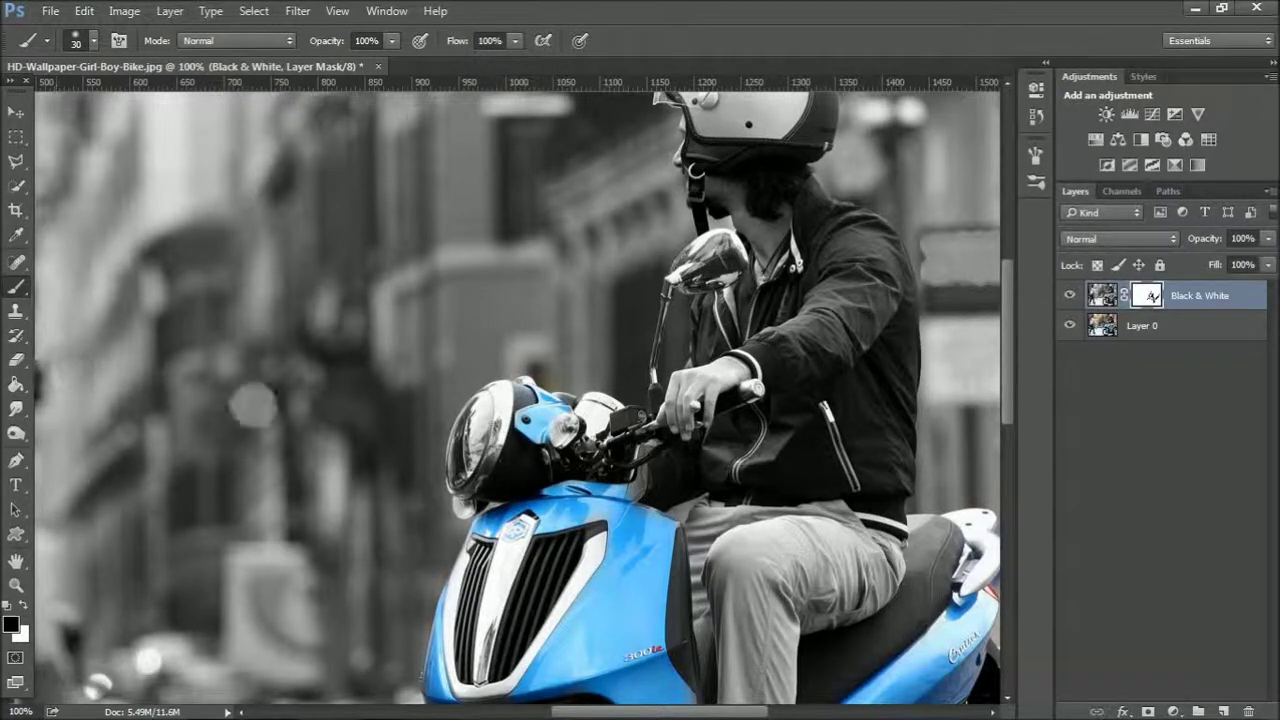
{"action": "key", "text": "ctrl+plus"}
{"action": "key", "text": "ctrl+plus"}
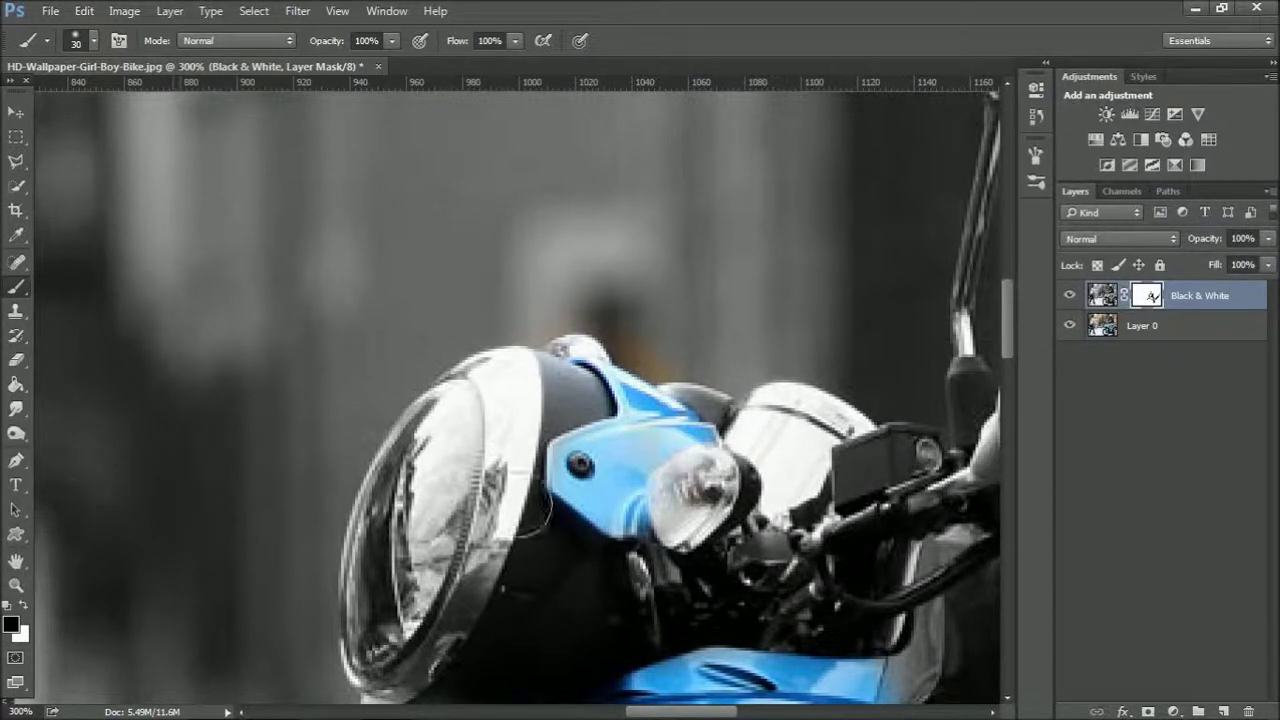
Touch up the mask above the headlight, swap the painting colour to white, and readjust the zoom
{"action": "left_click", "coordinate": [575, 322]}
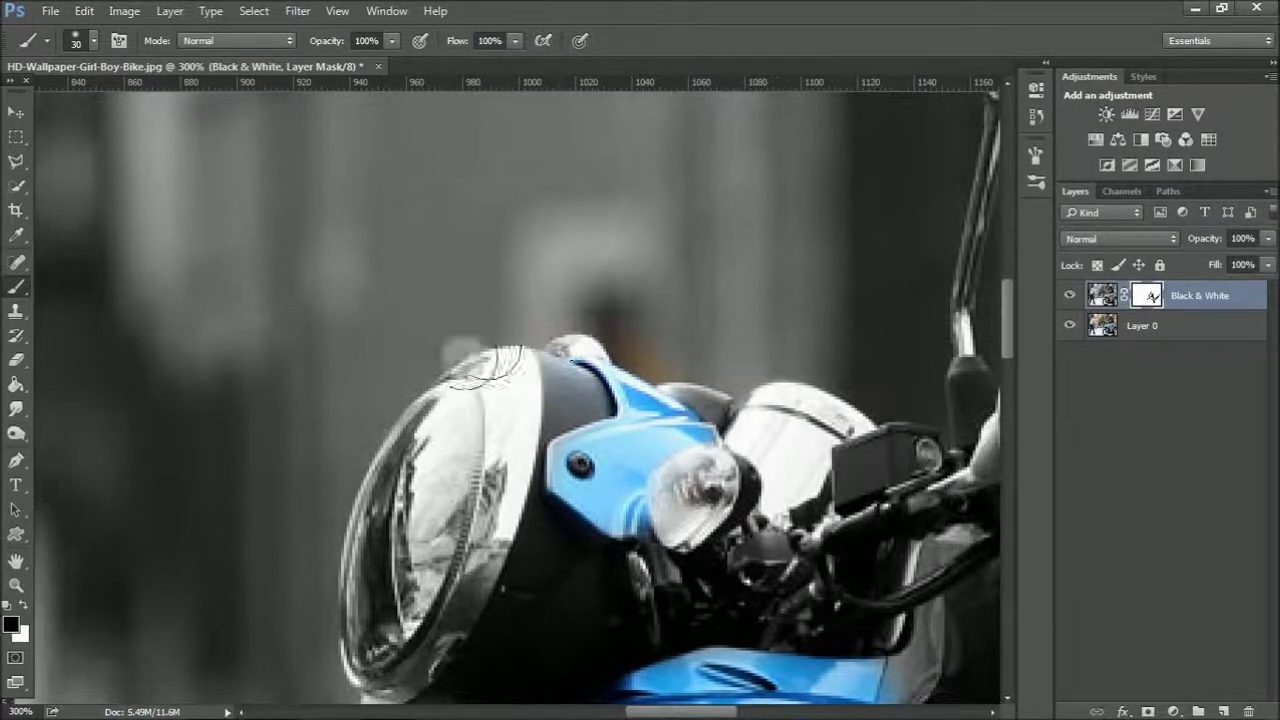
{"action": "key", "text": "x"}
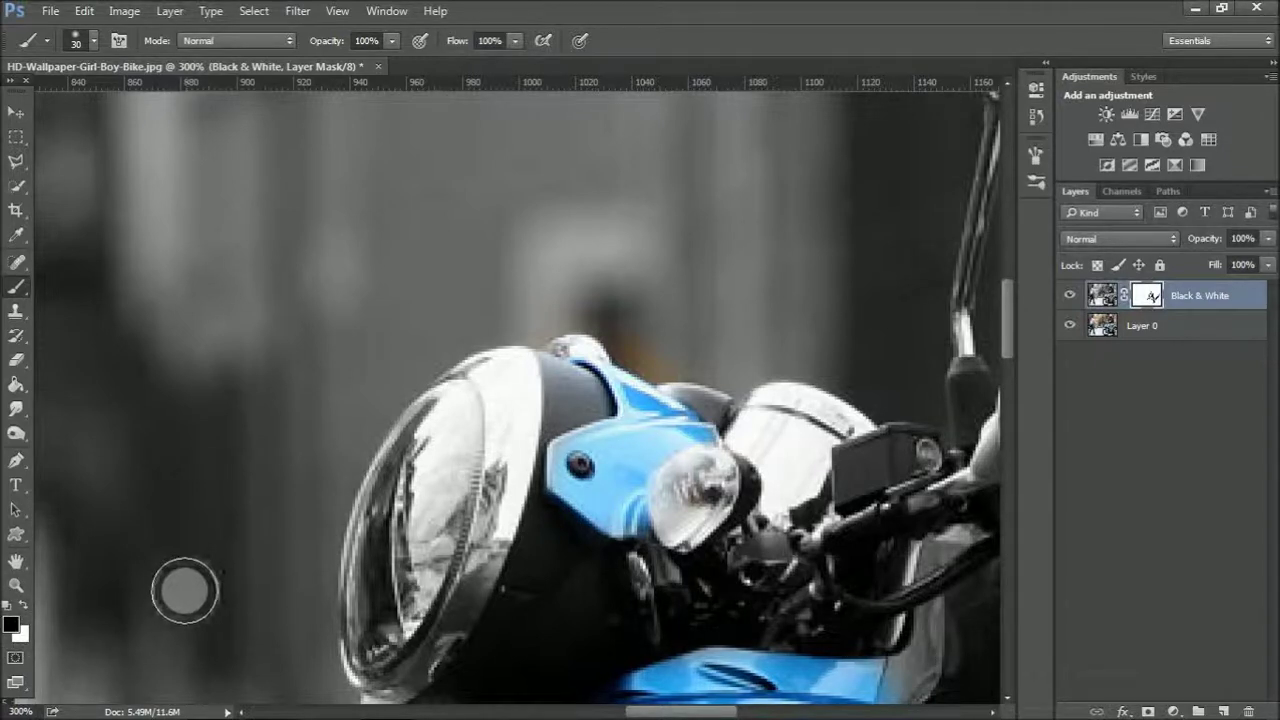
{"action": "key", "text": "x"}
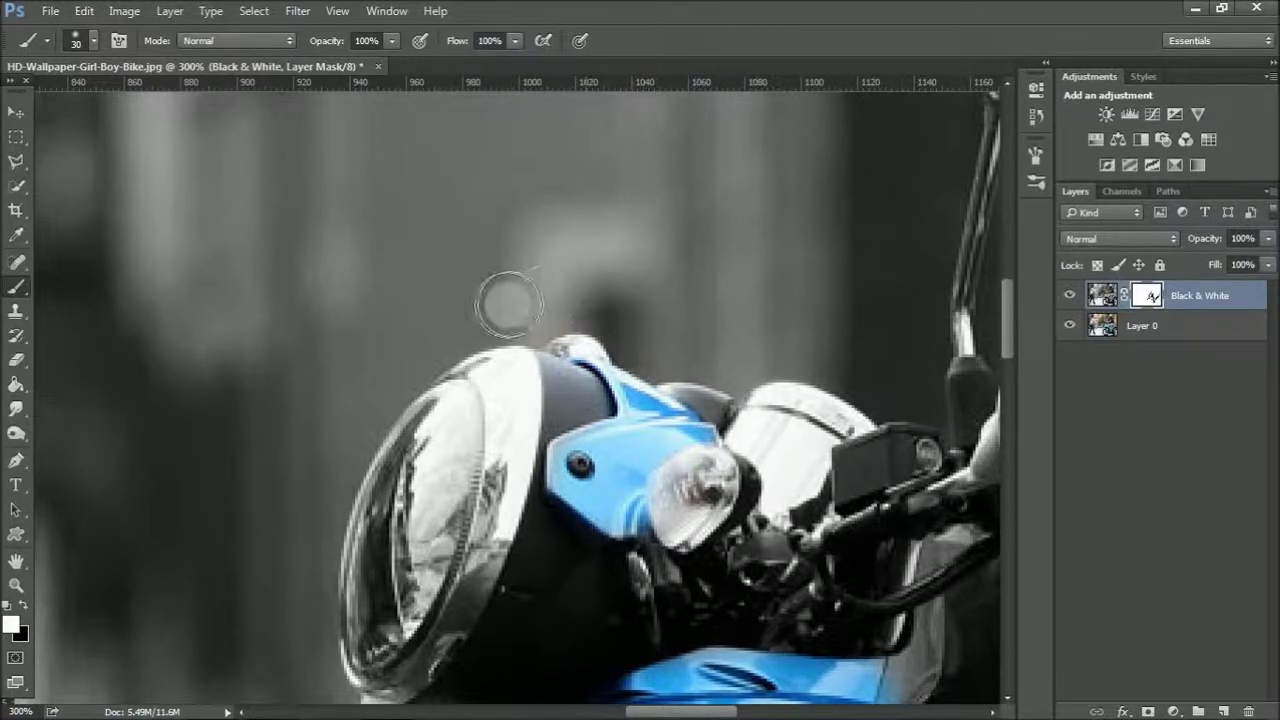
{"action": "left_click_drag", "start_coordinate": [660, 330], "coordinate": [637, 130]}
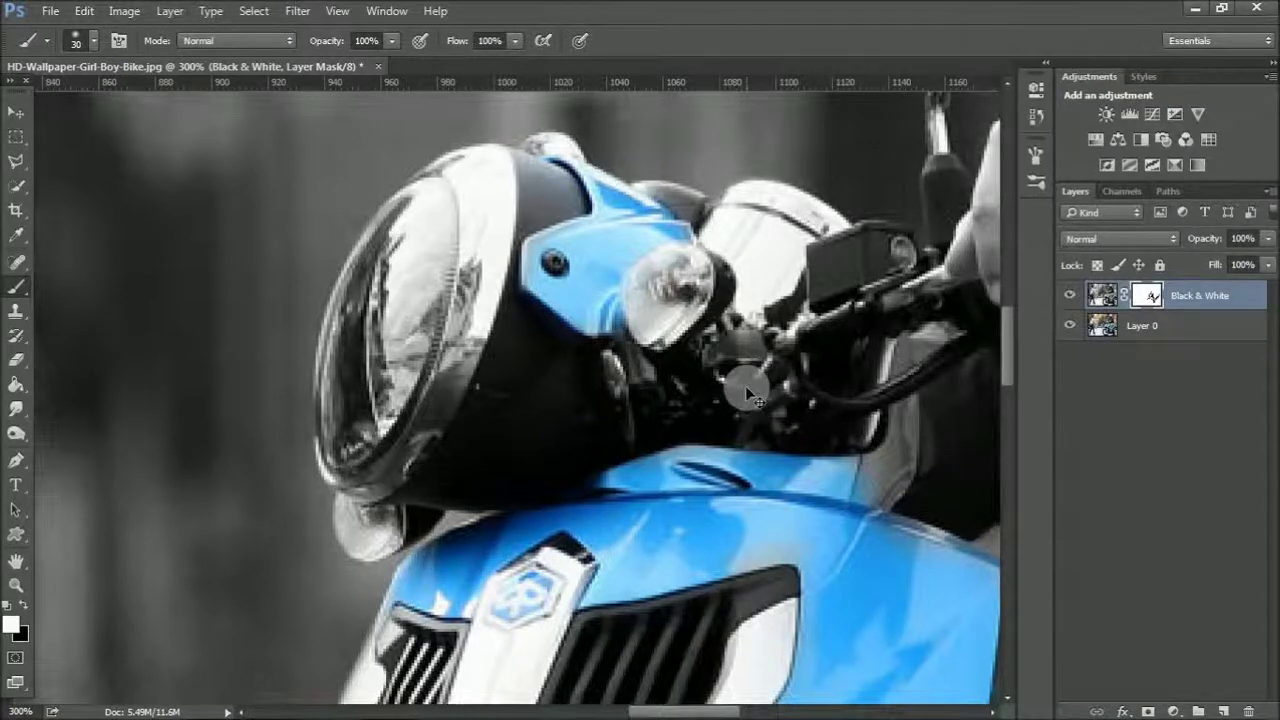
{"action": "key", "text": "ctrl+minus"}
{"action": "key", "text": "ctrl+minus"}
{"action": "key", "text": "ctrl+minus"}
{"action": "key", "text": "ctrl+minus"}
{"action": "key", "text": "ctrl+minus"}
{"action": "key", "text": "ctrl+plus"}
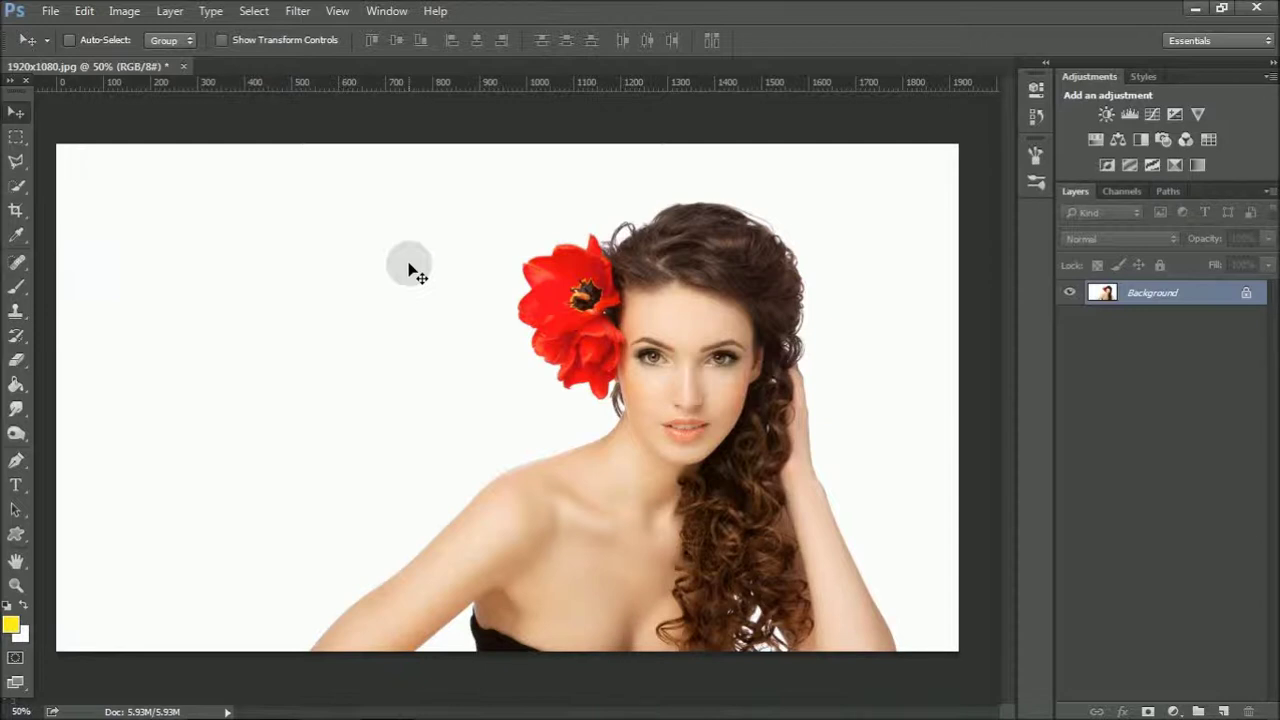
Quick-select the red flower, hair, neck and chest, then shrink the selection brush
{"action": "left_click", "coordinate": [12, 196]}
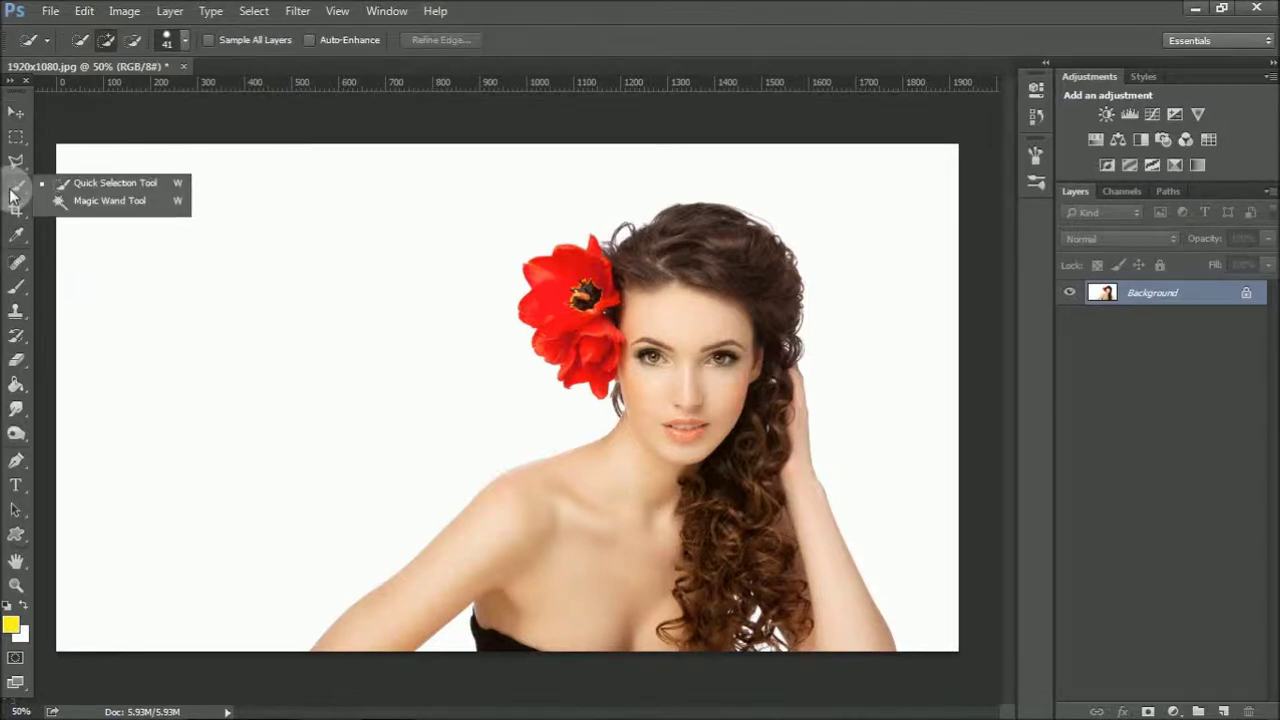
{"action": "left_click", "coordinate": [157, 183]}
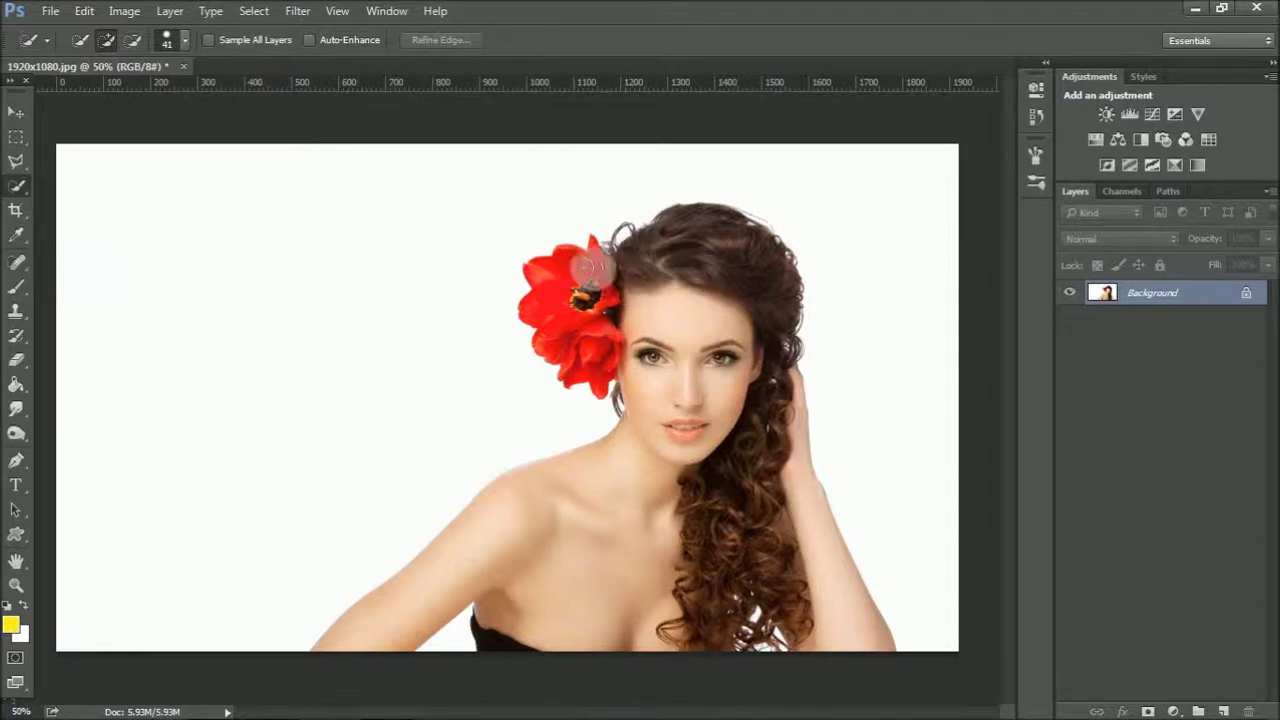
{"action": "mouse_move", "coordinate": [542, 275]}
{"action": "left_mouse_down"}
{"action": "mouse_move", "coordinate": [565, 308]}
{"action": "mouse_move", "coordinate": [590, 315]}
{"action": "mouse_move", "coordinate": [663, 245]}
{"action": "mouse_move", "coordinate": [714, 234]}
{"action": "mouse_move", "coordinate": [766, 263]}
{"action": "mouse_move", "coordinate": [680, 329]}
{"action": "mouse_move", "coordinate": [665, 406]}
{"action": "left_mouse_up"}
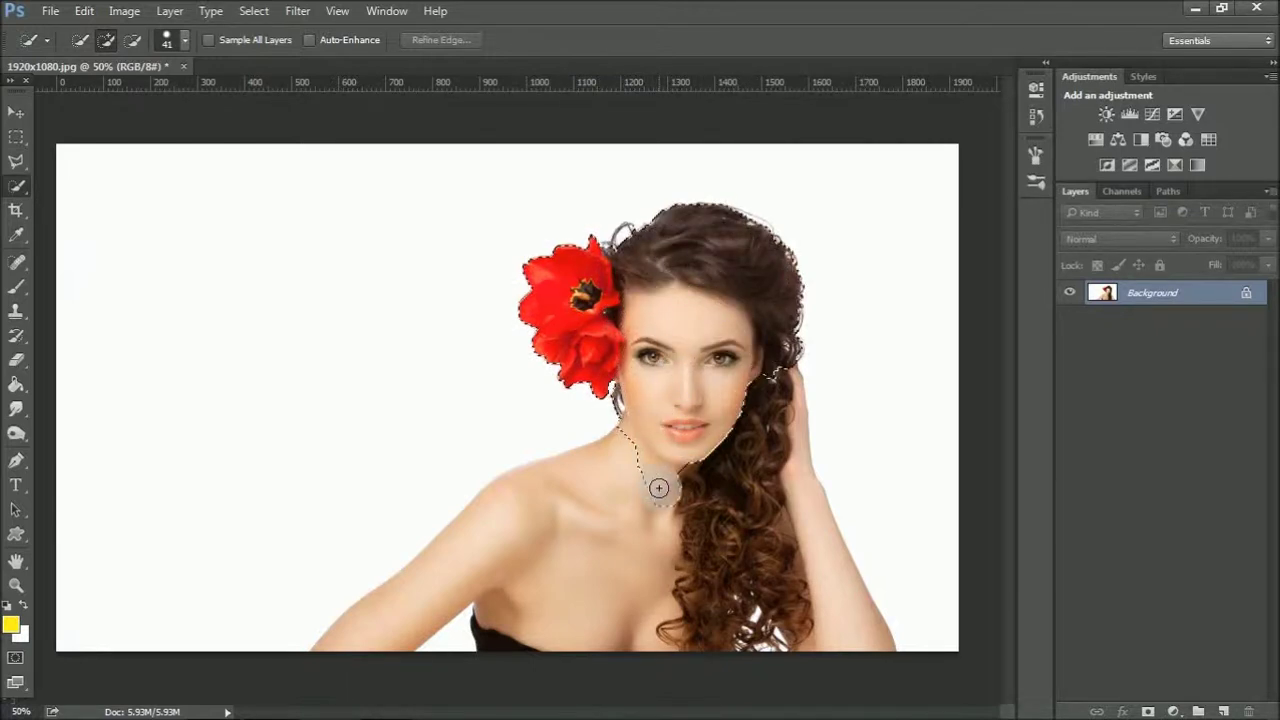
{"action": "mouse_move", "coordinate": [659, 488]}
{"action": "left_mouse_down"}
{"action": "mouse_move", "coordinate": [621, 610]}
{"action": "mouse_move", "coordinate": [542, 656]}
{"action": "mouse_move", "coordinate": [486, 631]}
{"action": "mouse_move", "coordinate": [491, 641]}
{"action": "mouse_move", "coordinate": [712, 636]}
{"action": "mouse_move", "coordinate": [712, 532]}
{"action": "mouse_move", "coordinate": [781, 371]}
{"action": "mouse_move", "coordinate": [809, 459]}
{"action": "mouse_move", "coordinate": [834, 638]}
{"action": "mouse_move", "coordinate": [868, 648]}
{"action": "mouse_move", "coordinate": [771, 490]}
{"action": "left_mouse_up"}
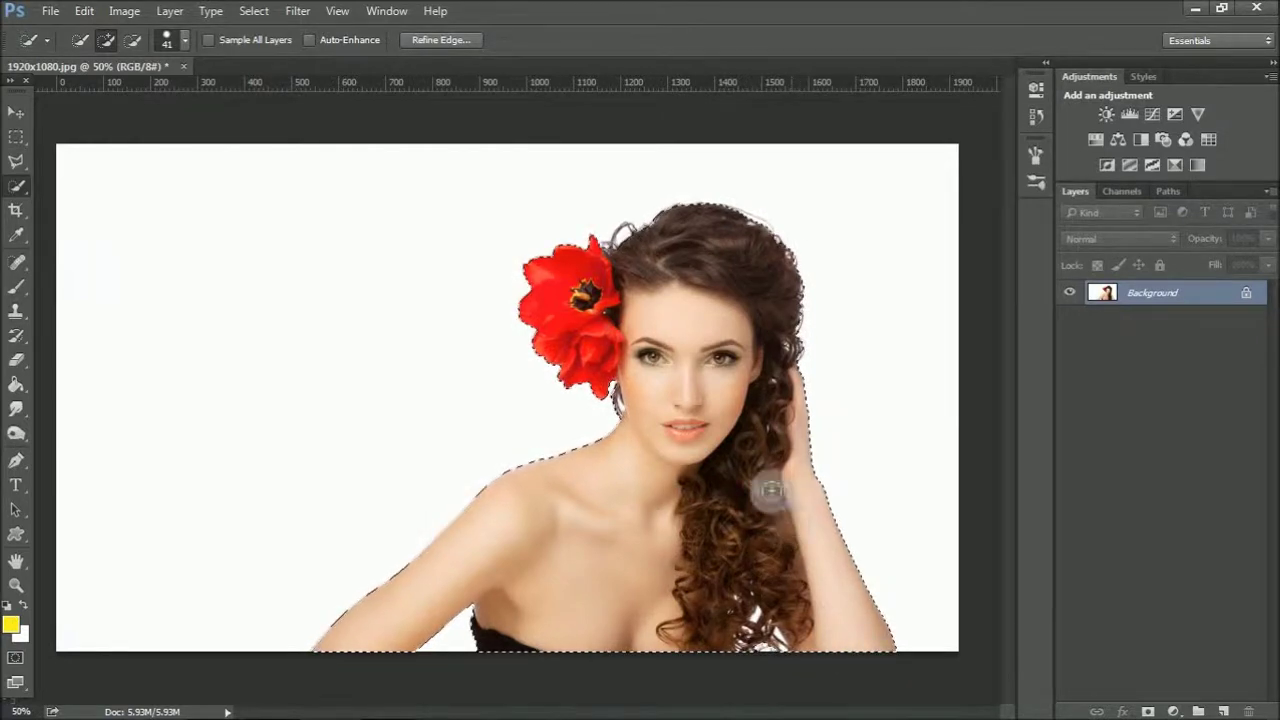
{"action": "key", "text": "bracketleft"}
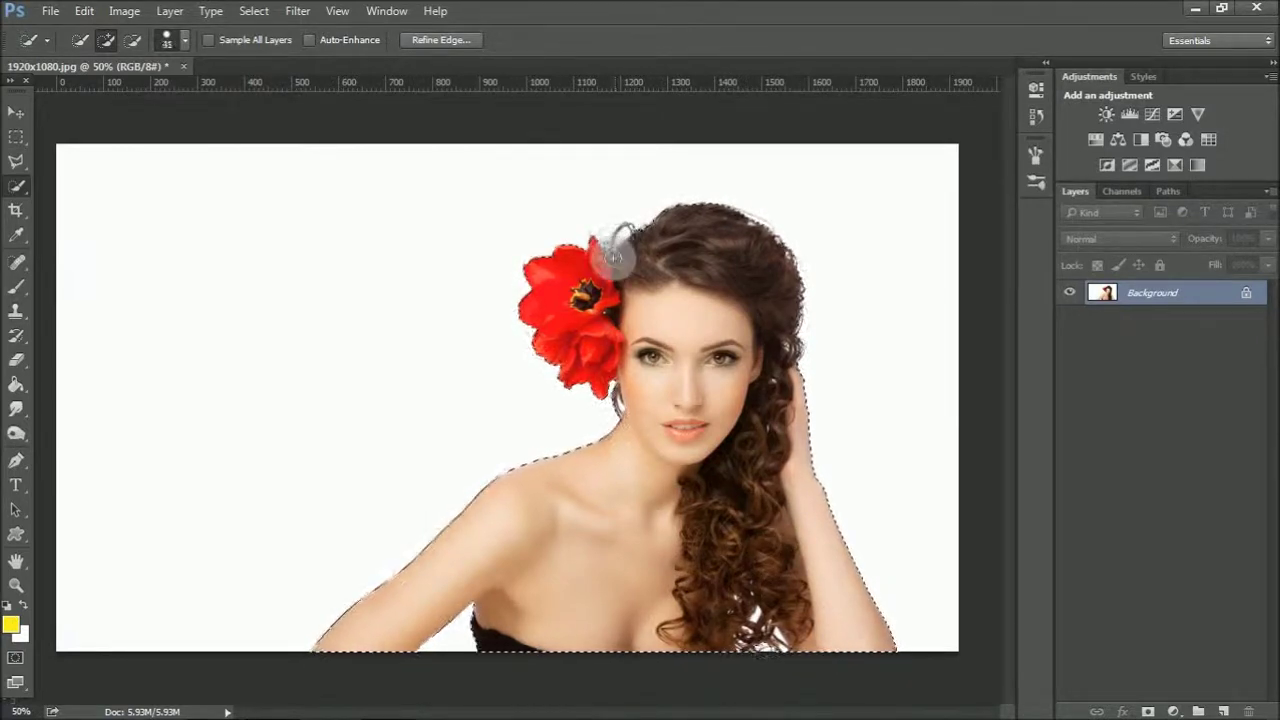
{"action": "key", "text": "bracketleft"}
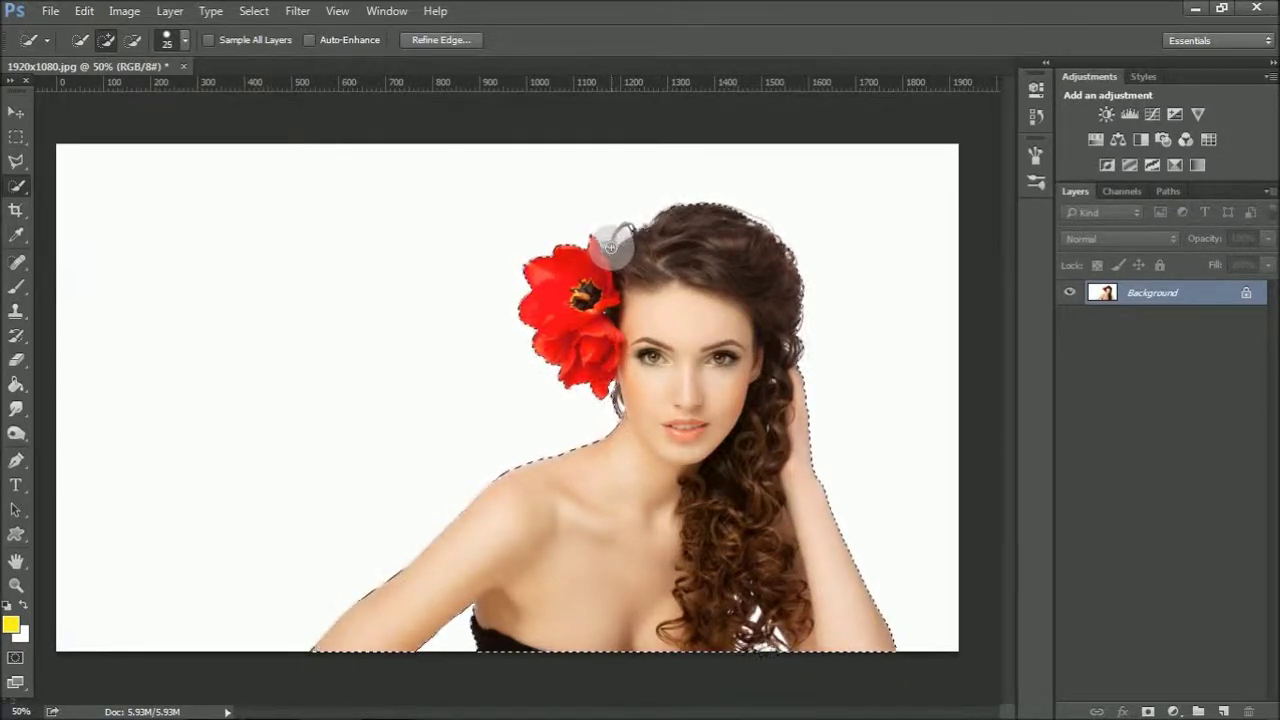
{"action": "key", "text": "bracketleft"}
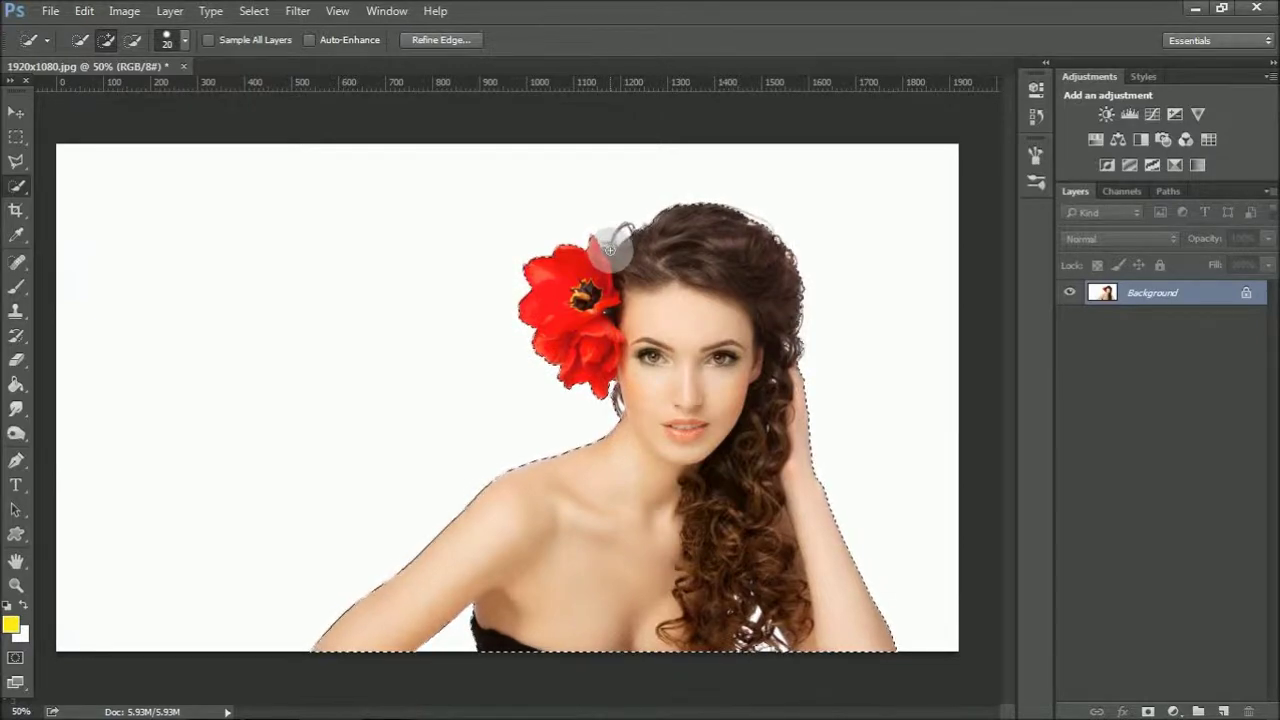
Add the hair wisp above the flower at size 10, subtract stray areas, and open Refine Edge
{"action": "scroll", "coordinate": [609, 248], "scroll_direction": "up", "scroll_amount": 2}
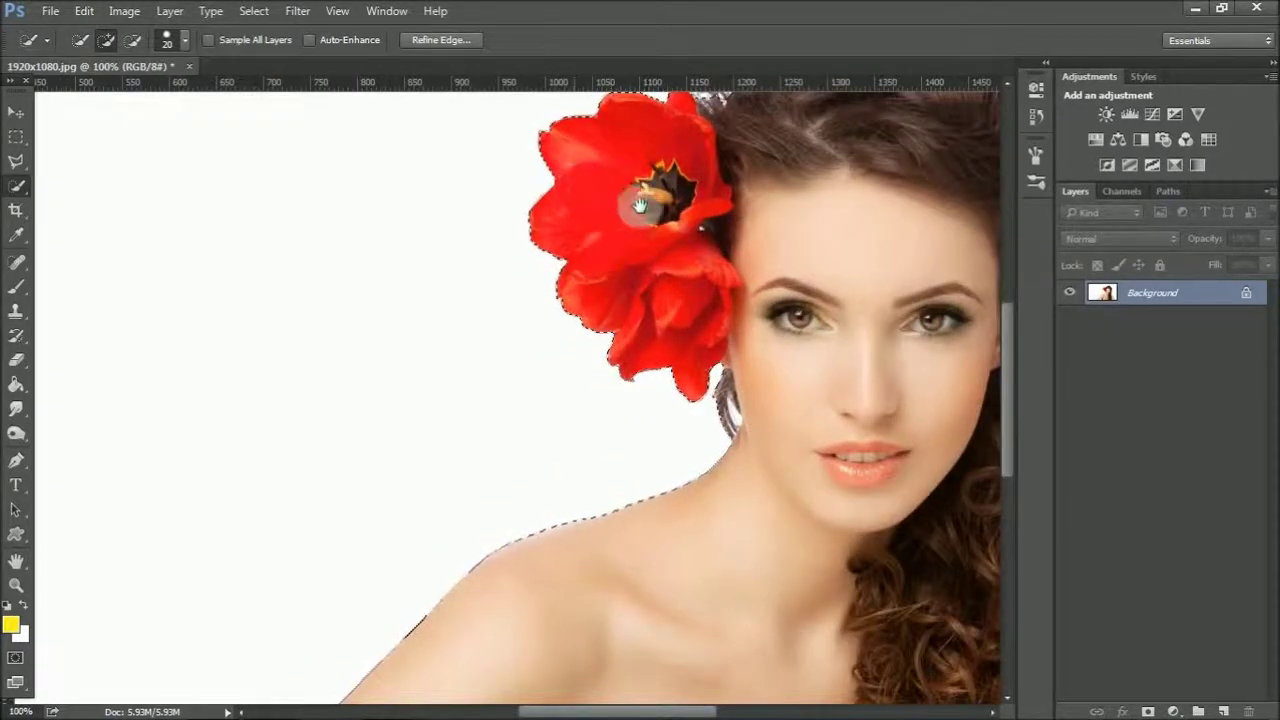
{"action": "left_click_drag", "start_coordinate": [640, 205], "coordinate": [600, 403]}
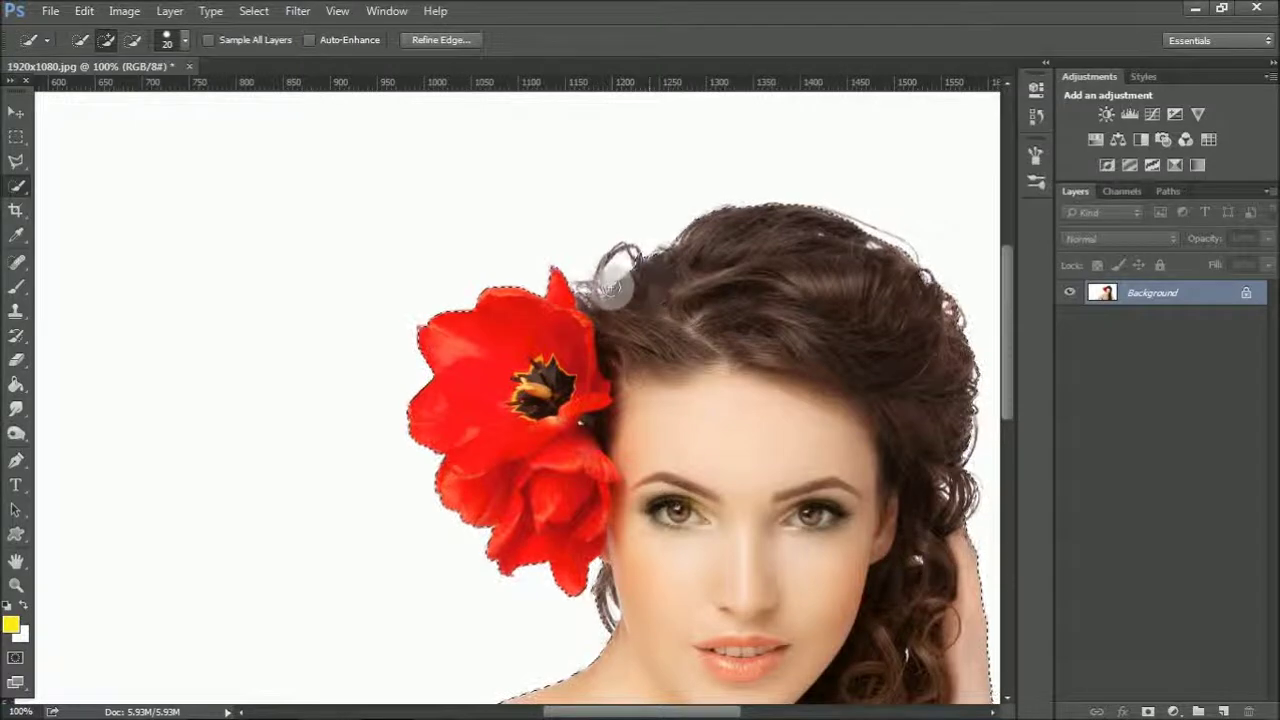
{"action": "key", "text": "bracketleft"}
{"action": "left_click", "coordinate": [619, 258]}
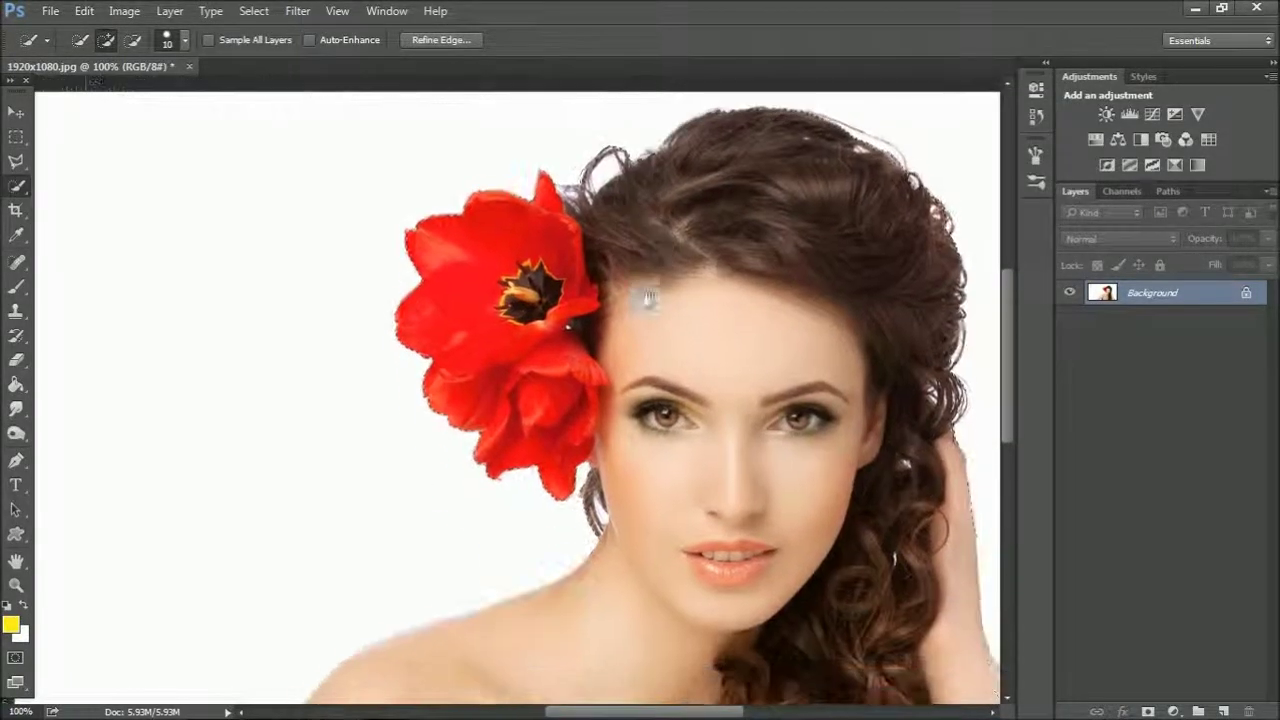
{"action": "scroll", "coordinate": [614, 257], "scroll_direction": "down", "scroll_amount": 10}
{"action": "left_click_drag", "start_coordinate": [580, 220], "coordinate": [786, 530]}
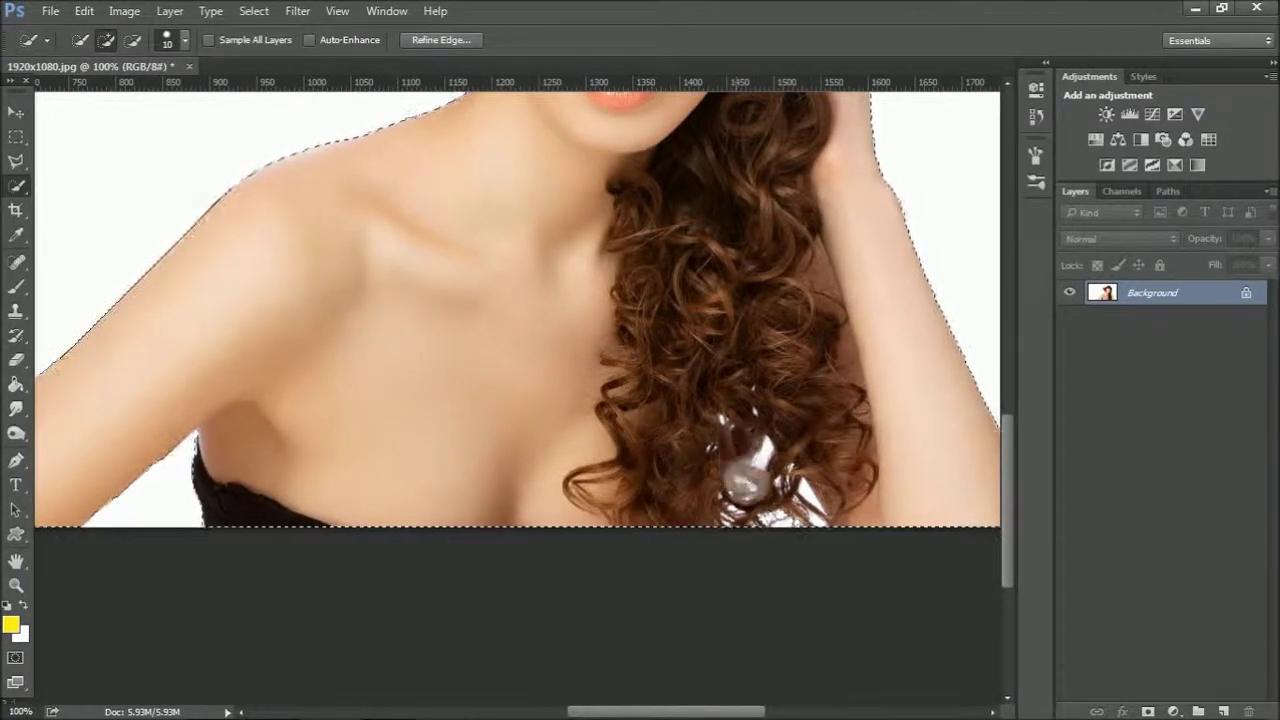
{"action": "left_click", "coordinate": [134, 42]}
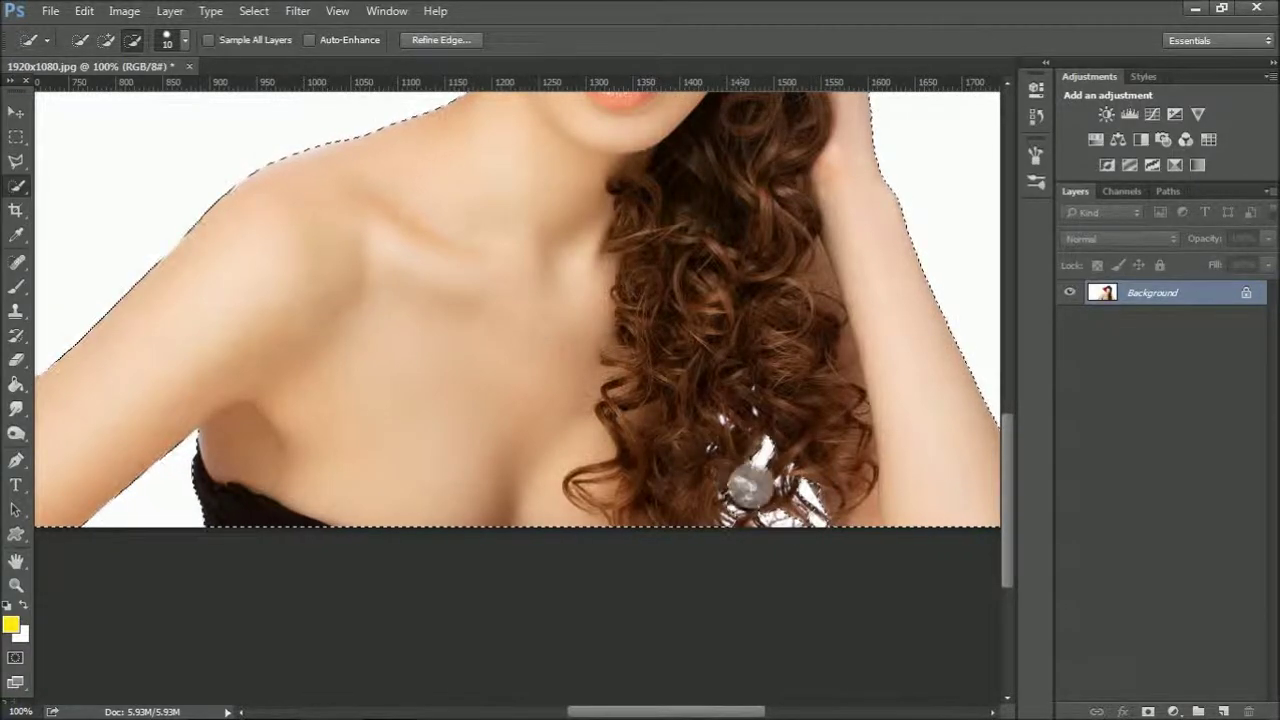
{"action": "left_click_drag", "start_coordinate": [631, 349], "coordinate": [594, 520]}
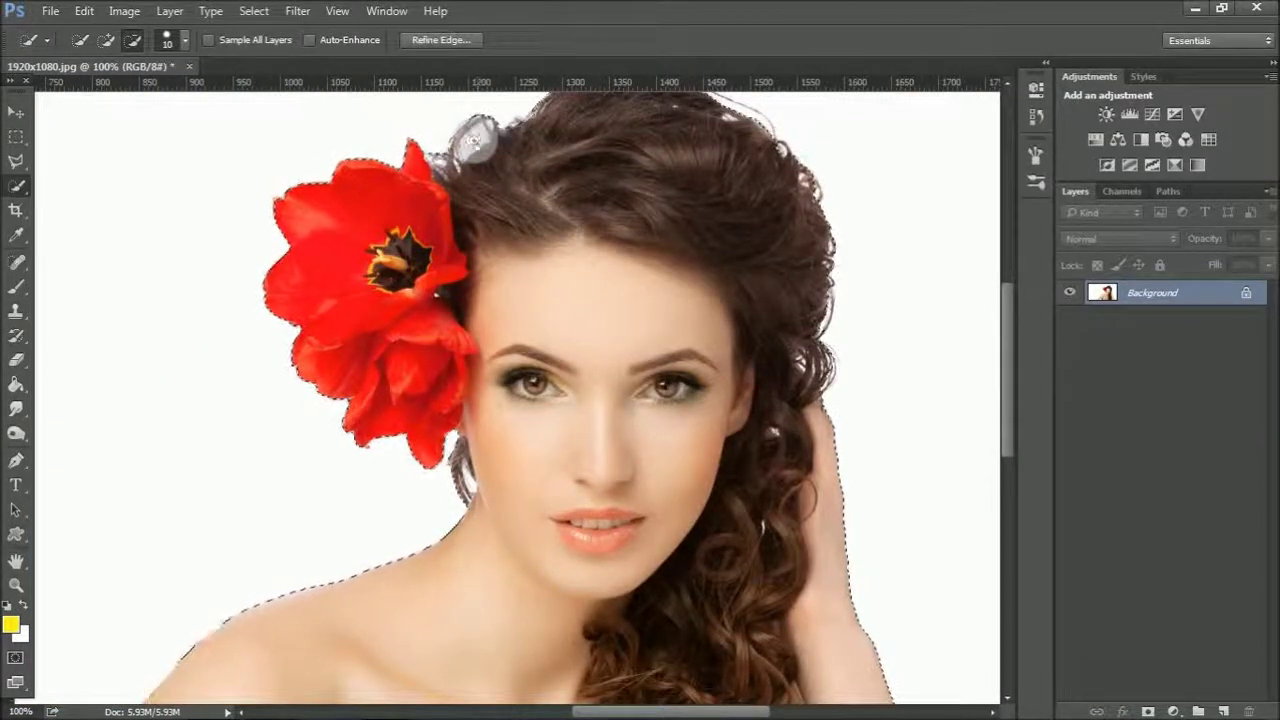
{"action": "left_click", "coordinate": [450, 42]}
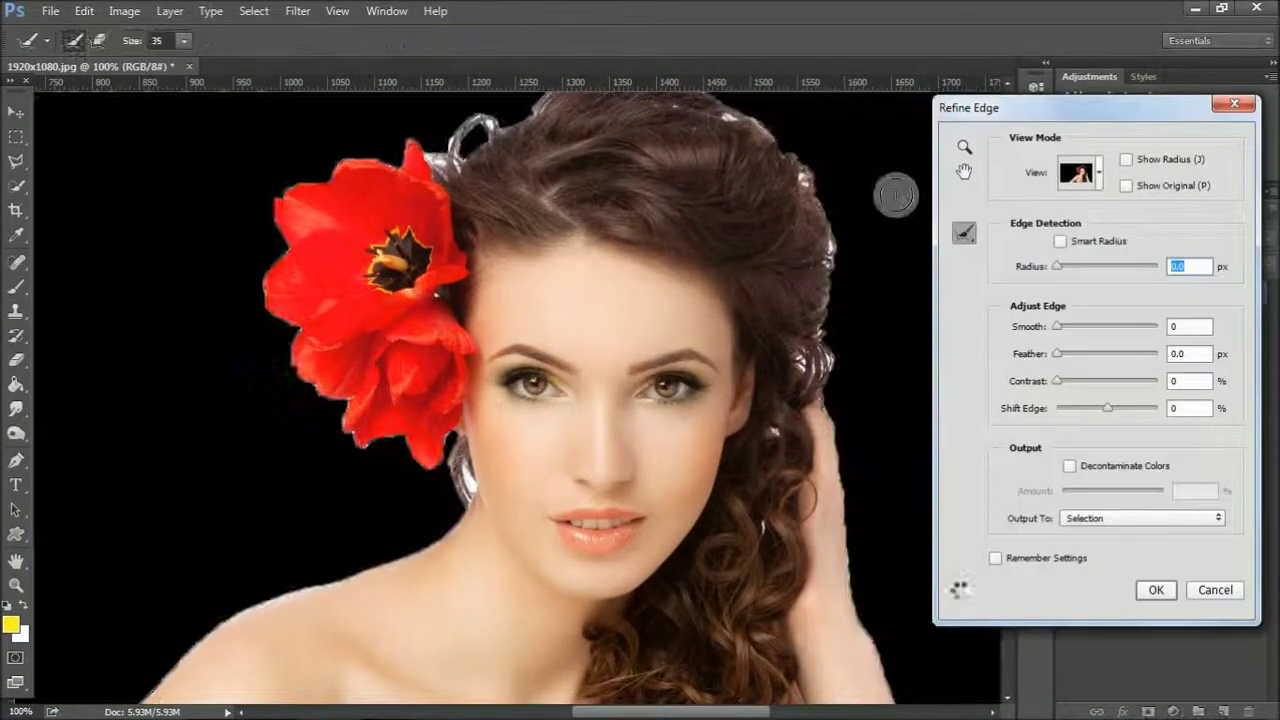
Enable a widened Smart Radius, refine the hair edges on the chest and top, and accept
{"action": "key", "text": "ctrl+minus"}
{"action": "key", "text": "ctrl+minus"}
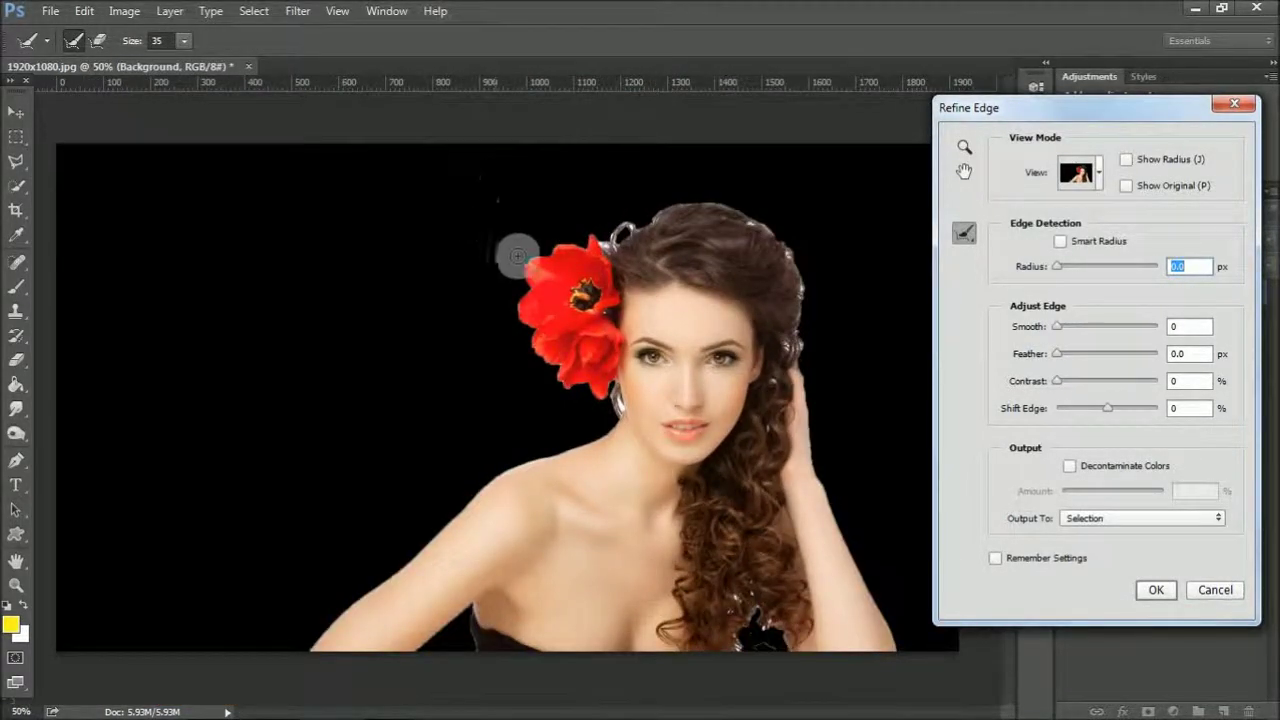
{"action": "left_click", "coordinate": [1062, 242]}
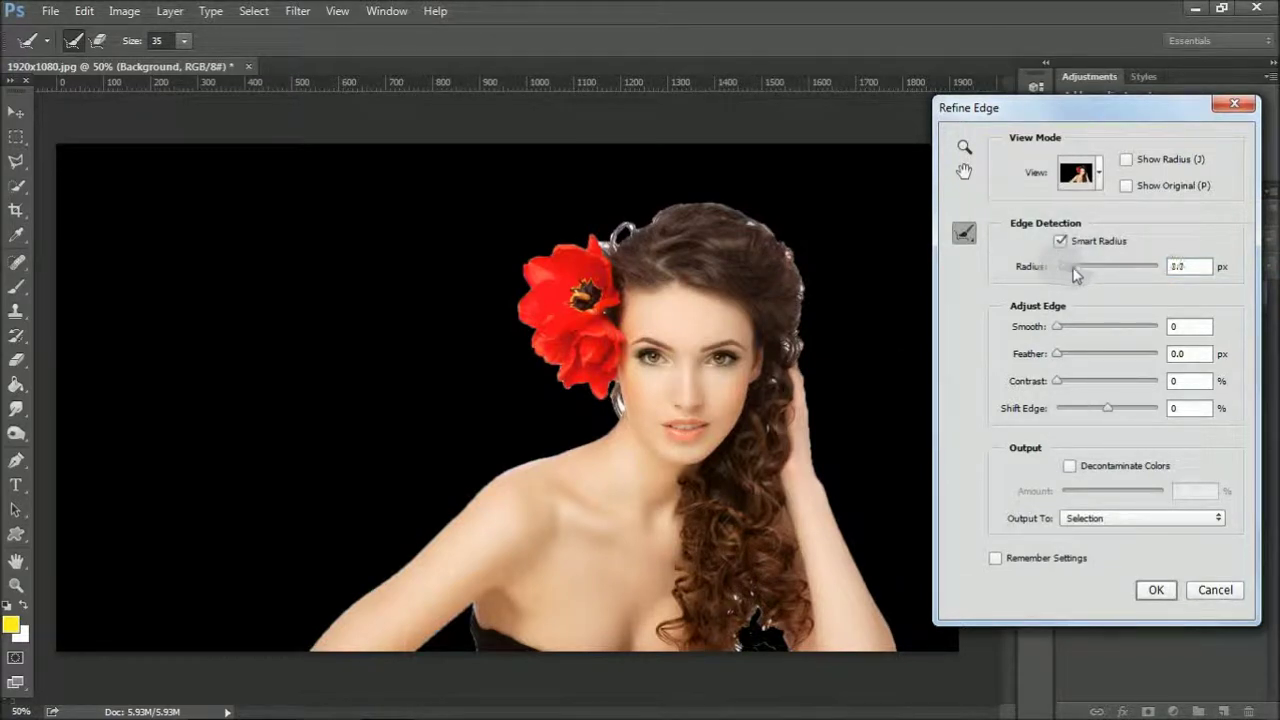
{"action": "left_click_drag", "start_coordinate": [1094, 269], "coordinate": [1145, 268]}
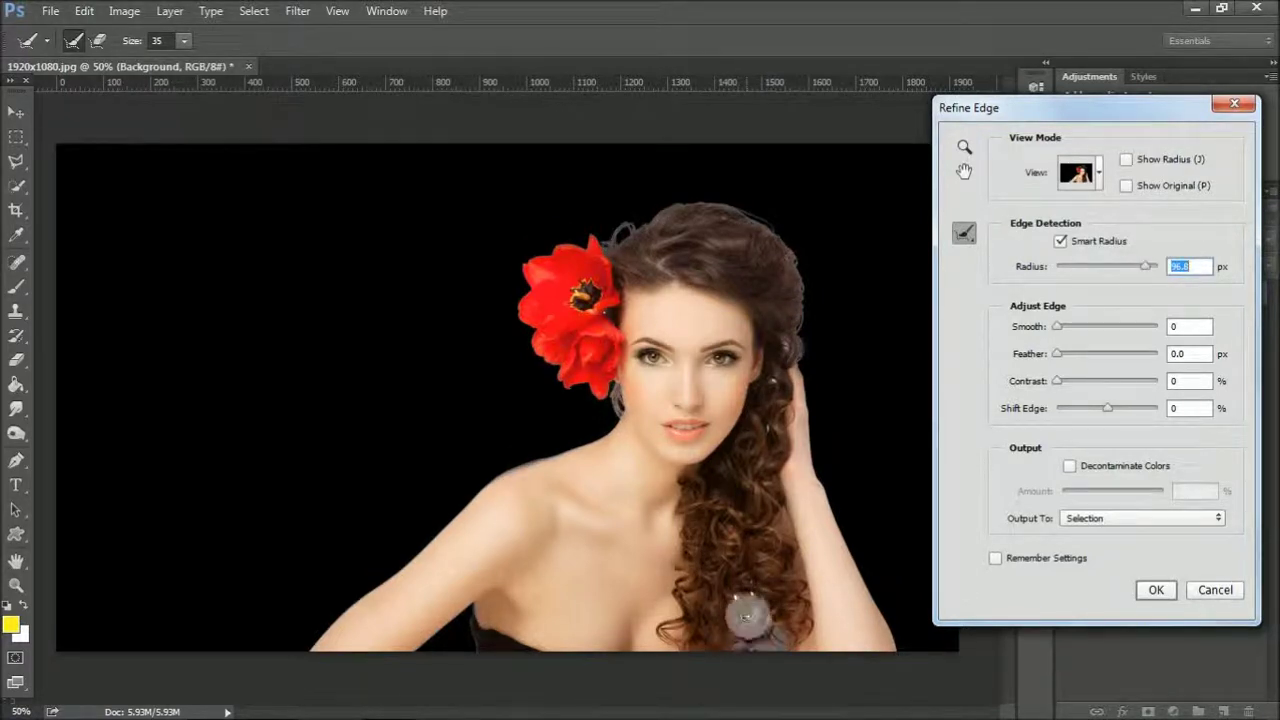
{"action": "mouse_move", "coordinate": [743, 620]}
{"action": "left_mouse_down"}
{"action": "mouse_move", "coordinate": [771, 643]}
{"action": "mouse_move", "coordinate": [760, 614]}
{"action": "mouse_move", "coordinate": [765, 630]}
{"action": "left_mouse_up"}
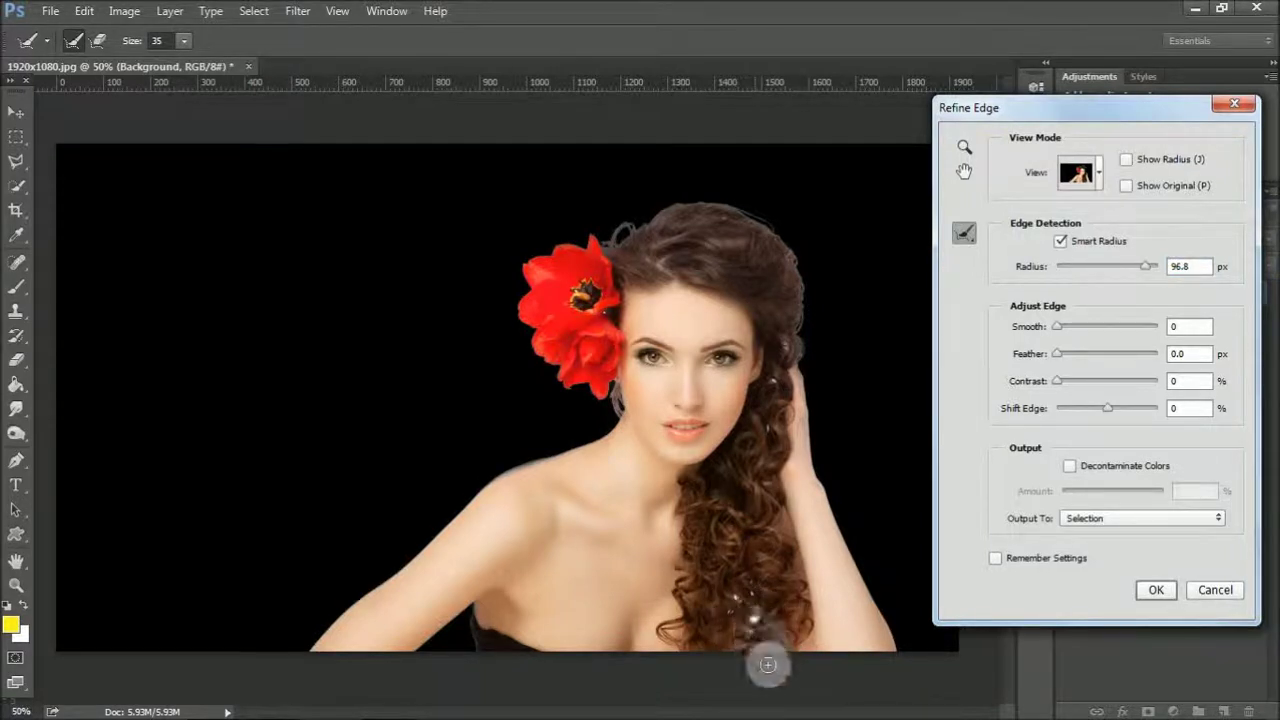
{"action": "mouse_move", "coordinate": [757, 614]}
{"action": "left_mouse_down"}
{"action": "mouse_move", "coordinate": [770, 656]}
{"action": "mouse_move", "coordinate": [785, 643]}
{"action": "mouse_move", "coordinate": [776, 629]}
{"action": "mouse_move", "coordinate": [775, 653]}
{"action": "mouse_move", "coordinate": [755, 650]}
{"action": "mouse_move", "coordinate": [740, 630]}
{"action": "mouse_move", "coordinate": [759, 663]}
{"action": "mouse_move", "coordinate": [748, 617]}
{"action": "mouse_move", "coordinate": [772, 638]}
{"action": "mouse_move", "coordinate": [777, 628]}
{"action": "mouse_move", "coordinate": [745, 618]}
{"action": "left_mouse_up"}
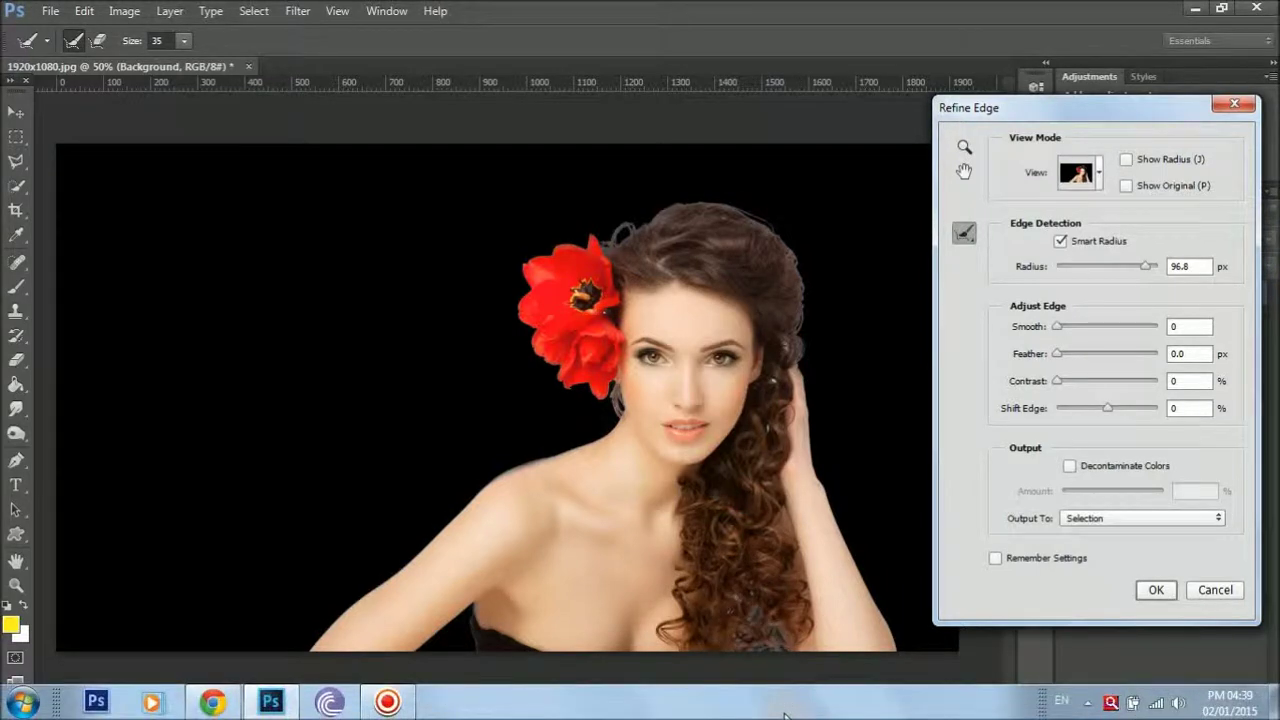
{"action": "mouse_move", "coordinate": [620, 232]}
{"action": "left_mouse_down"}
{"action": "mouse_move", "coordinate": [651, 219]}
{"action": "mouse_move", "coordinate": [614, 236]}
{"action": "mouse_move", "coordinate": [679, 208]}
{"action": "mouse_move", "coordinate": [754, 216]}
{"action": "mouse_move", "coordinate": [816, 294]}
{"action": "mouse_move", "coordinate": [801, 342]}
{"action": "mouse_move", "coordinate": [803, 318]}
{"action": "mouse_move", "coordinate": [818, 356]}
{"action": "left_mouse_up"}
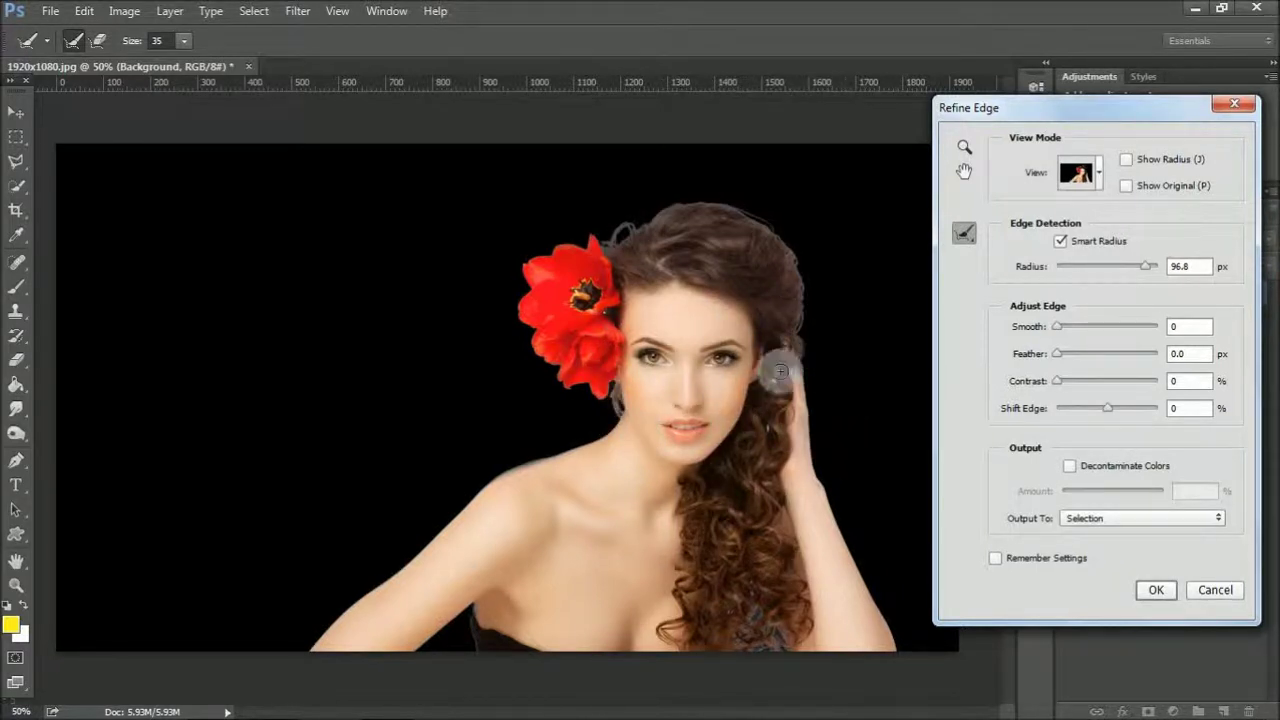
{"action": "left_click", "coordinate": [1156, 592]}
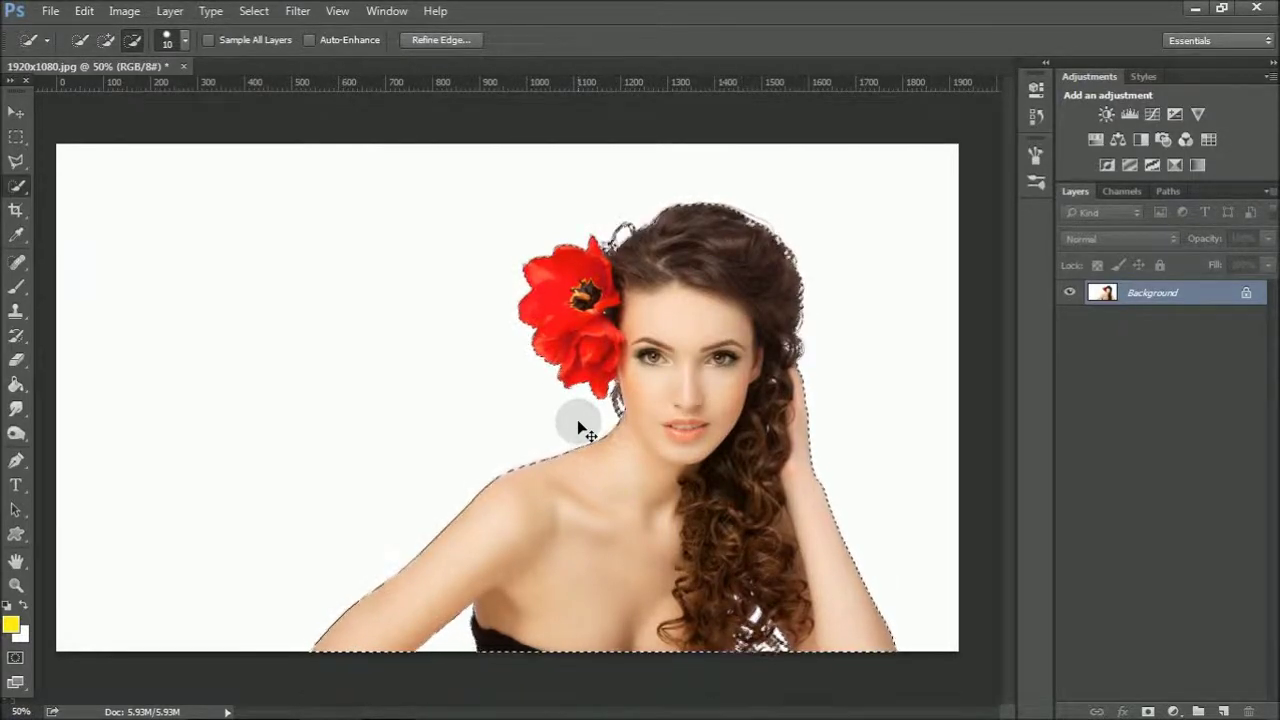
Copy the woman onto Layer 1, hide the Background, and nudge her with the Move tool
{"action": "key", "text": "ctrl+shift+alt+n"}
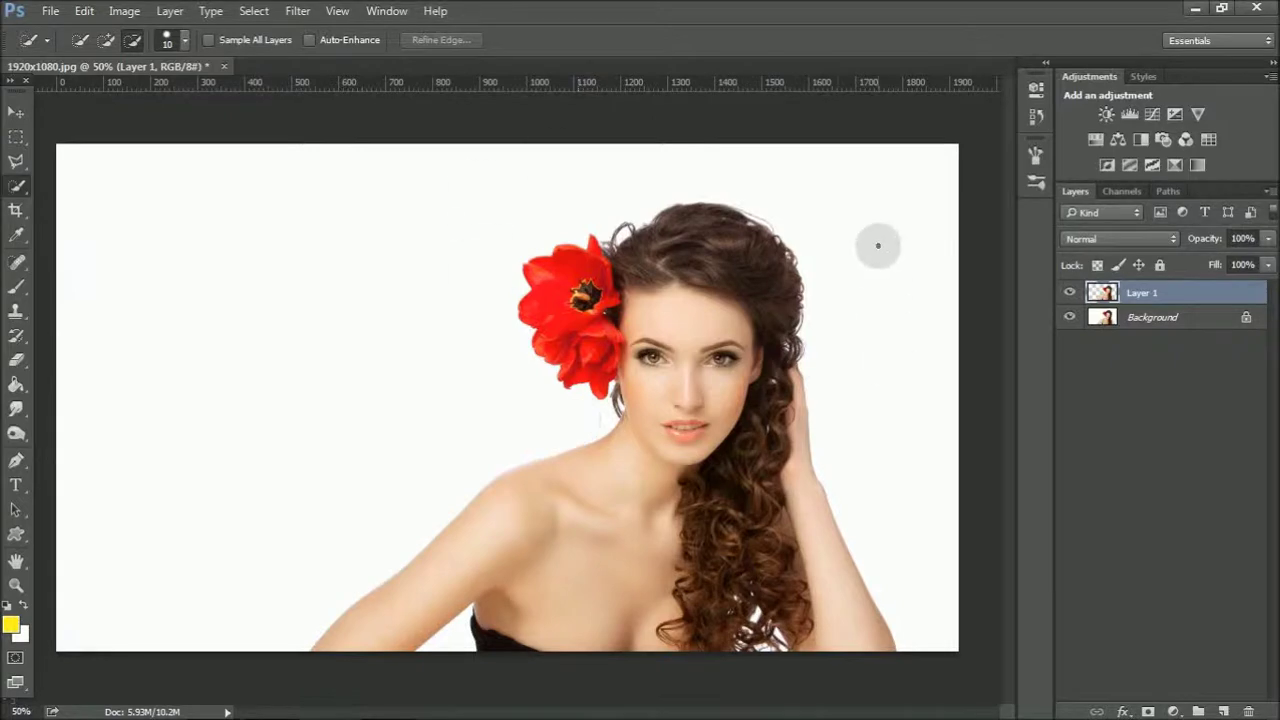
{"action": "left_click", "coordinate": [1069, 317]}
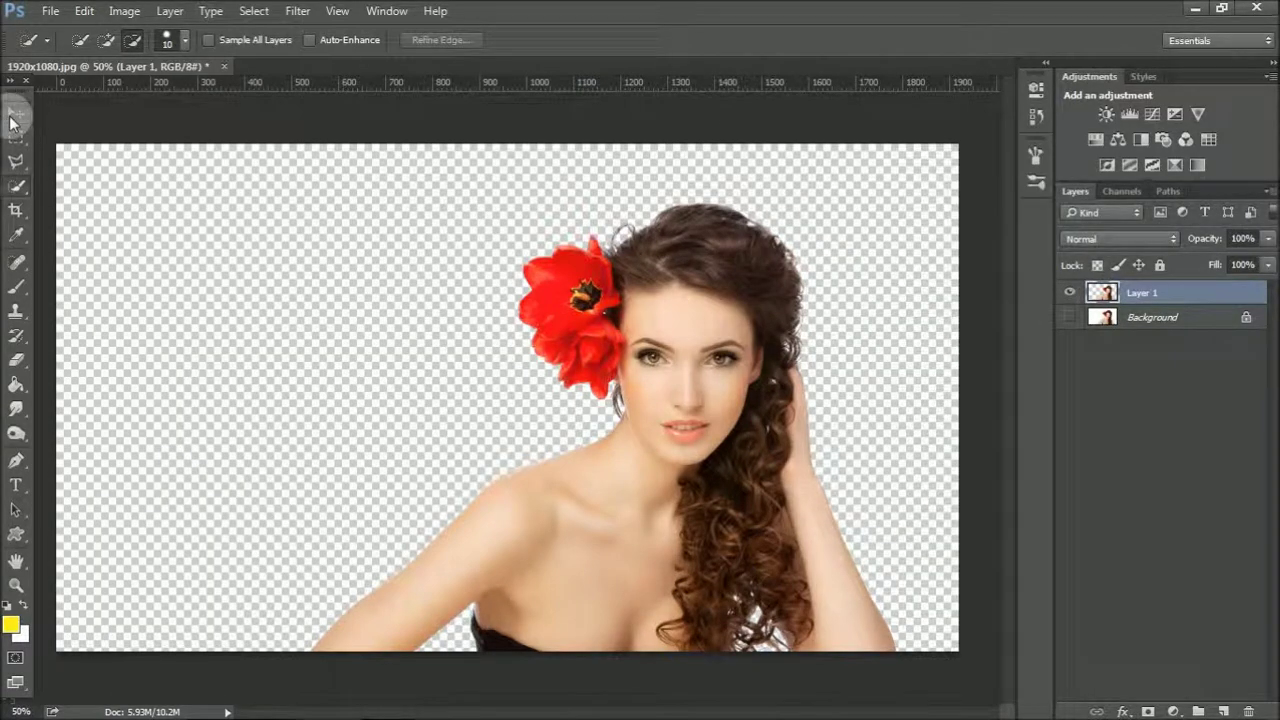
{"action": "left_click", "coordinate": [13, 118]}
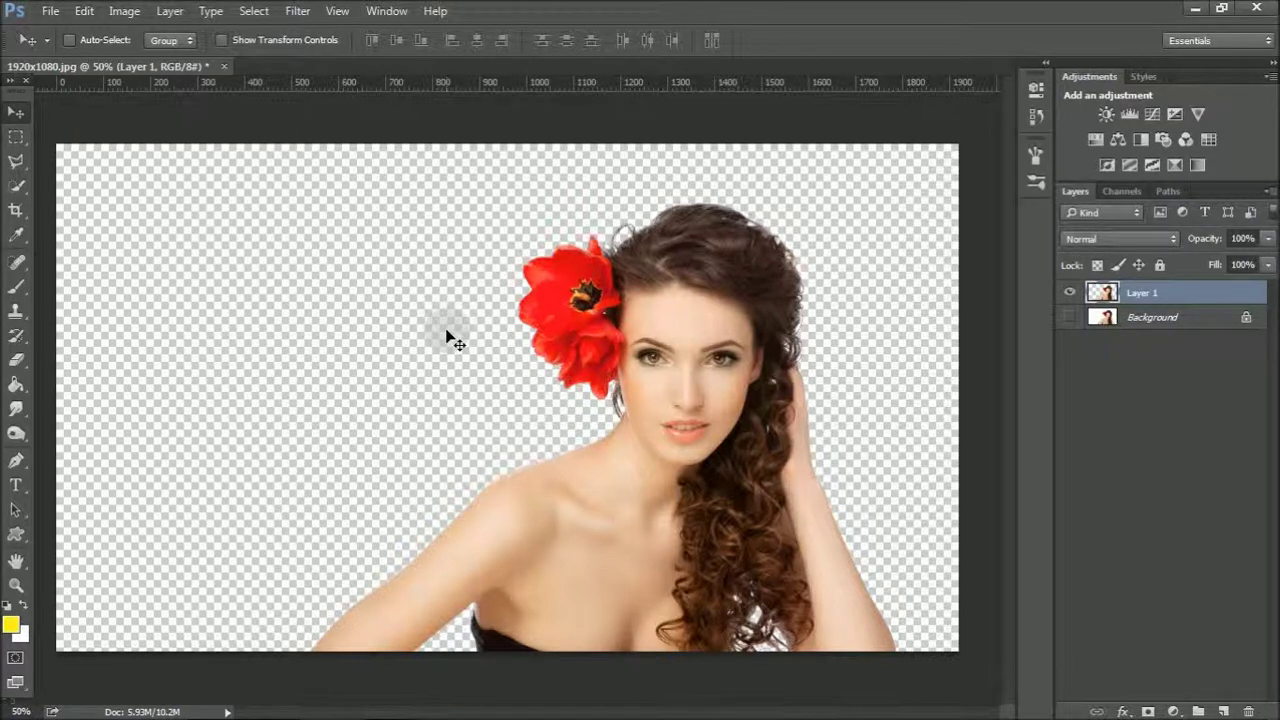
{"action": "left_click_drag", "start_coordinate": [670, 316], "coordinate": [563, 260]}
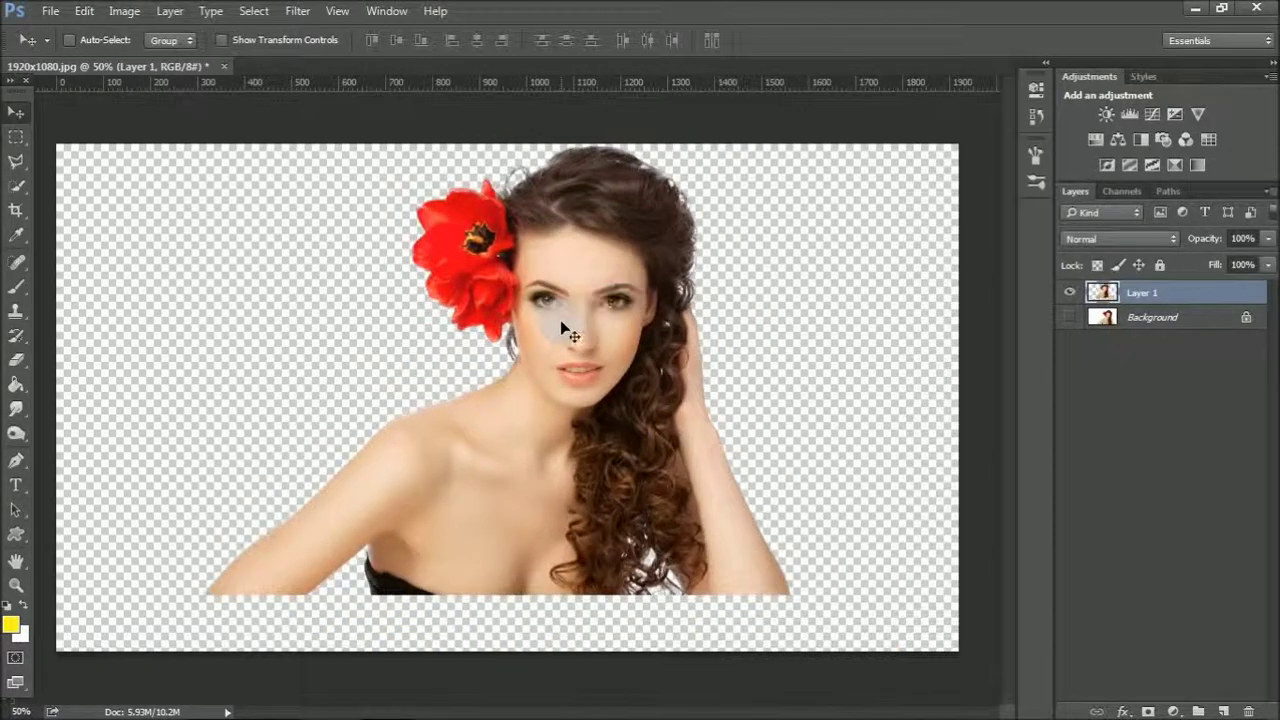
{"action": "left_click_drag", "start_coordinate": [557, 311], "coordinate": [612, 364]}
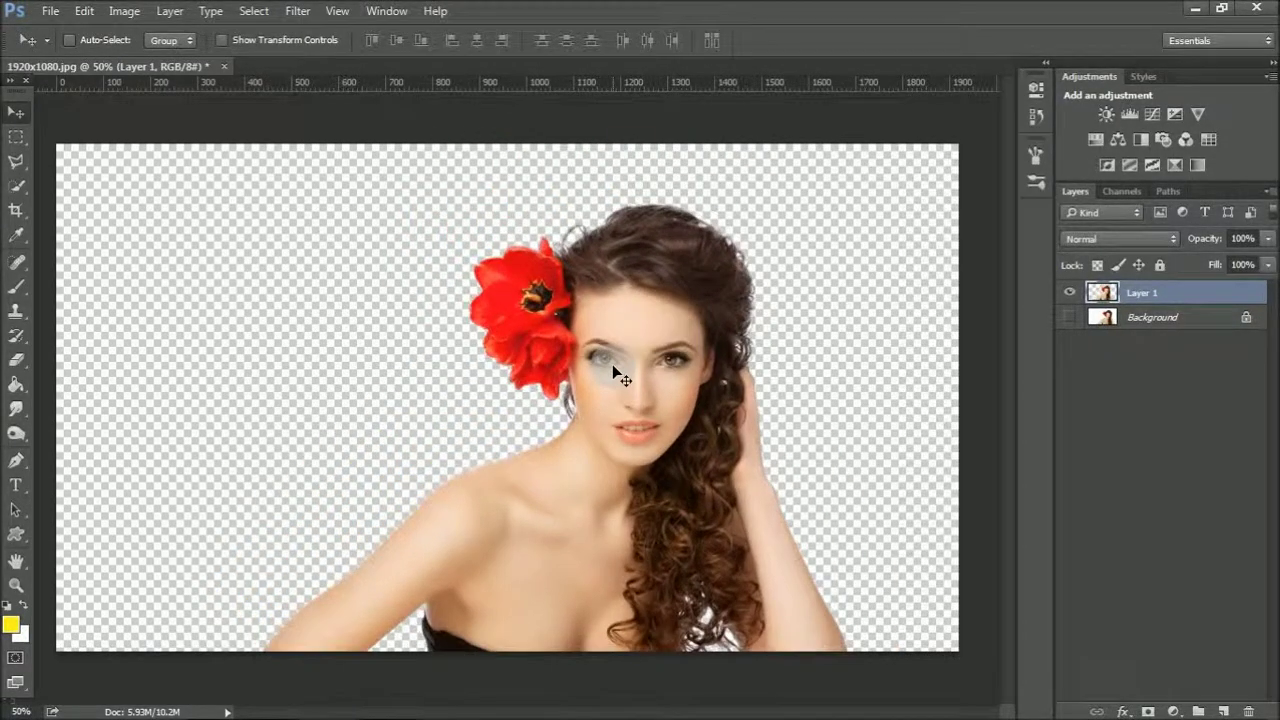
{"action": "left_click", "coordinate": [55, 20]}
Open Stock_035_by_enchanted_stock and drag the woman's layer into that room scene
{"action": "left_click", "coordinate": [57, 48]}
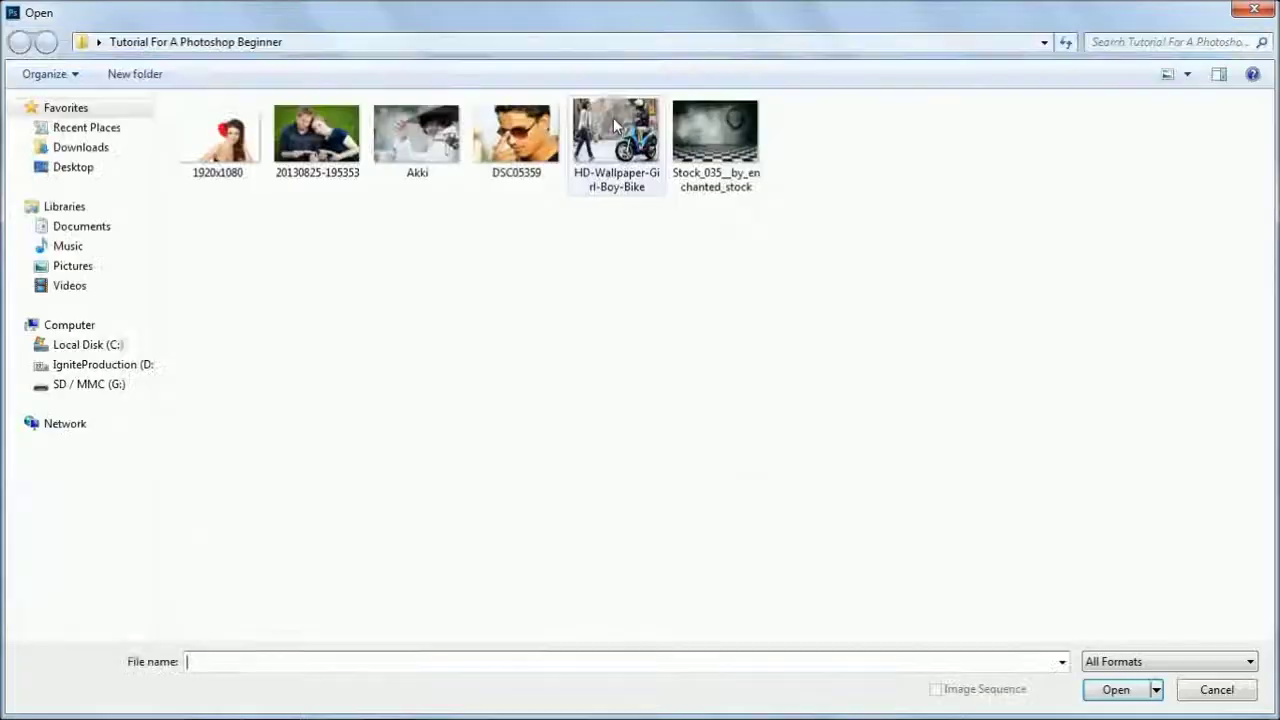
{"action": "left_click", "coordinate": [700, 160]}
{"action": "left_click", "coordinate": [1116, 689]}
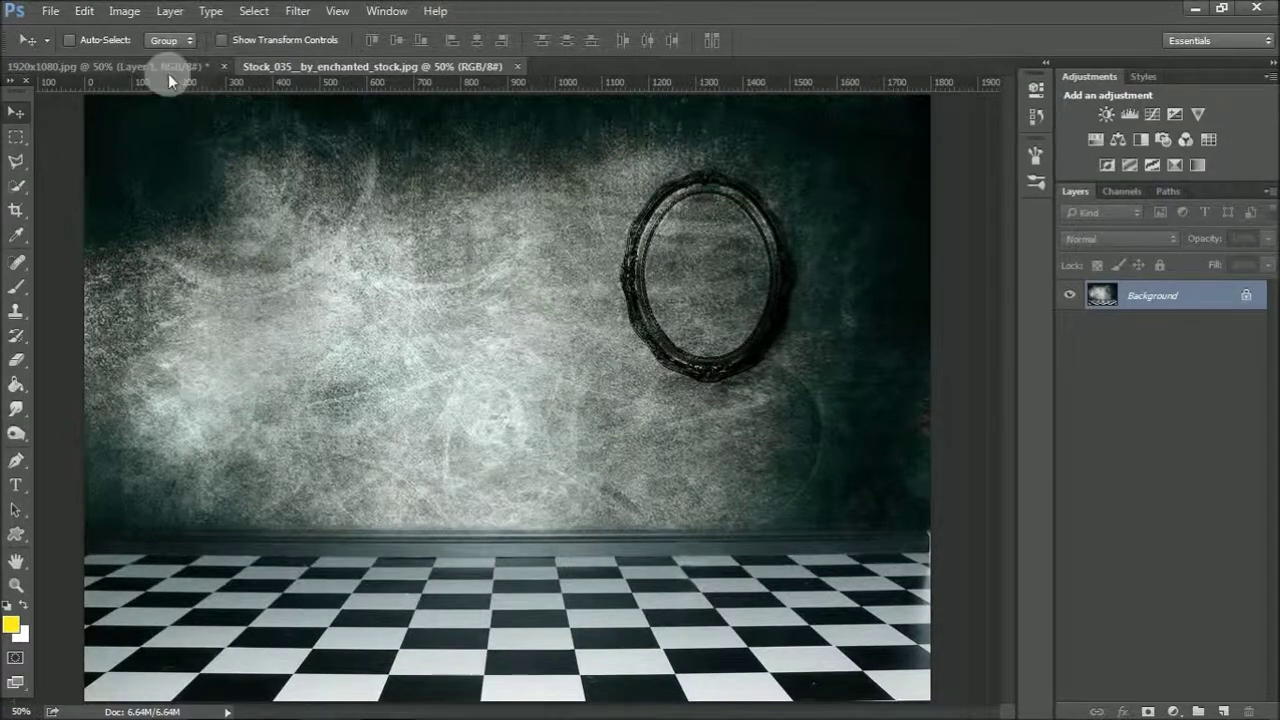
{"action": "left_click", "coordinate": [168, 69]}
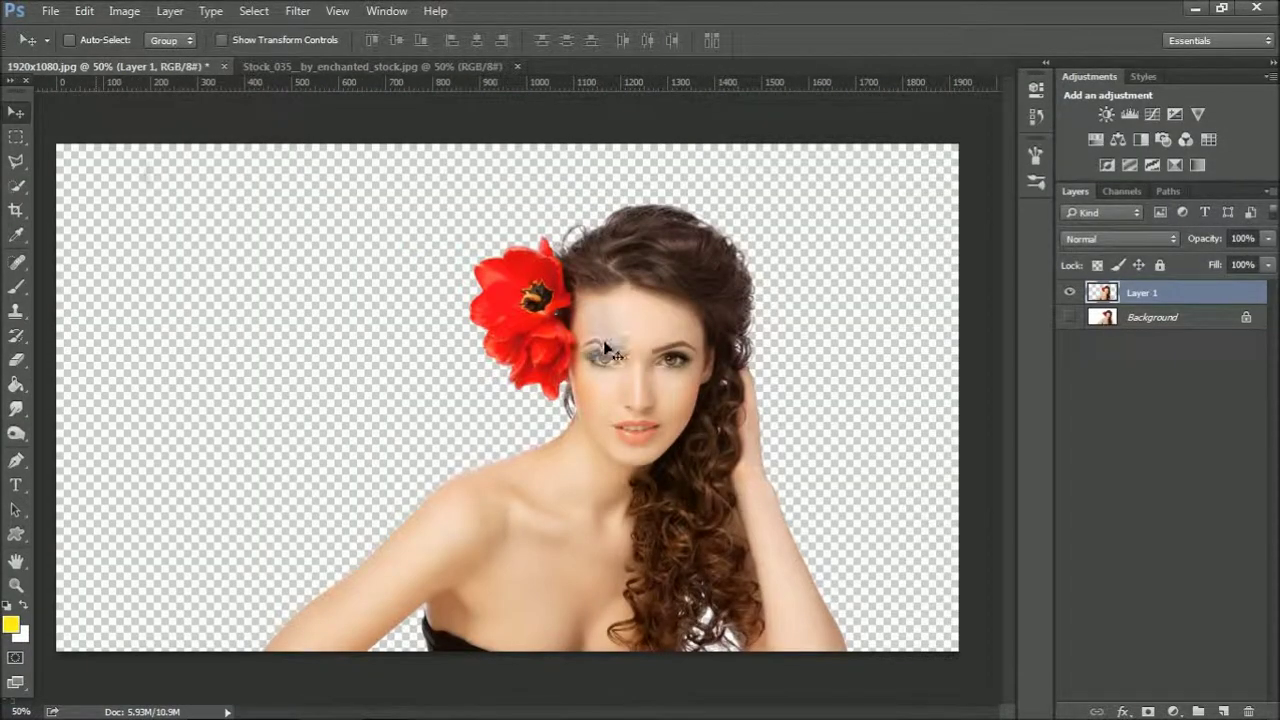
{"action": "left_click_drag", "start_coordinate": [613, 333], "coordinate": [670, 472]}
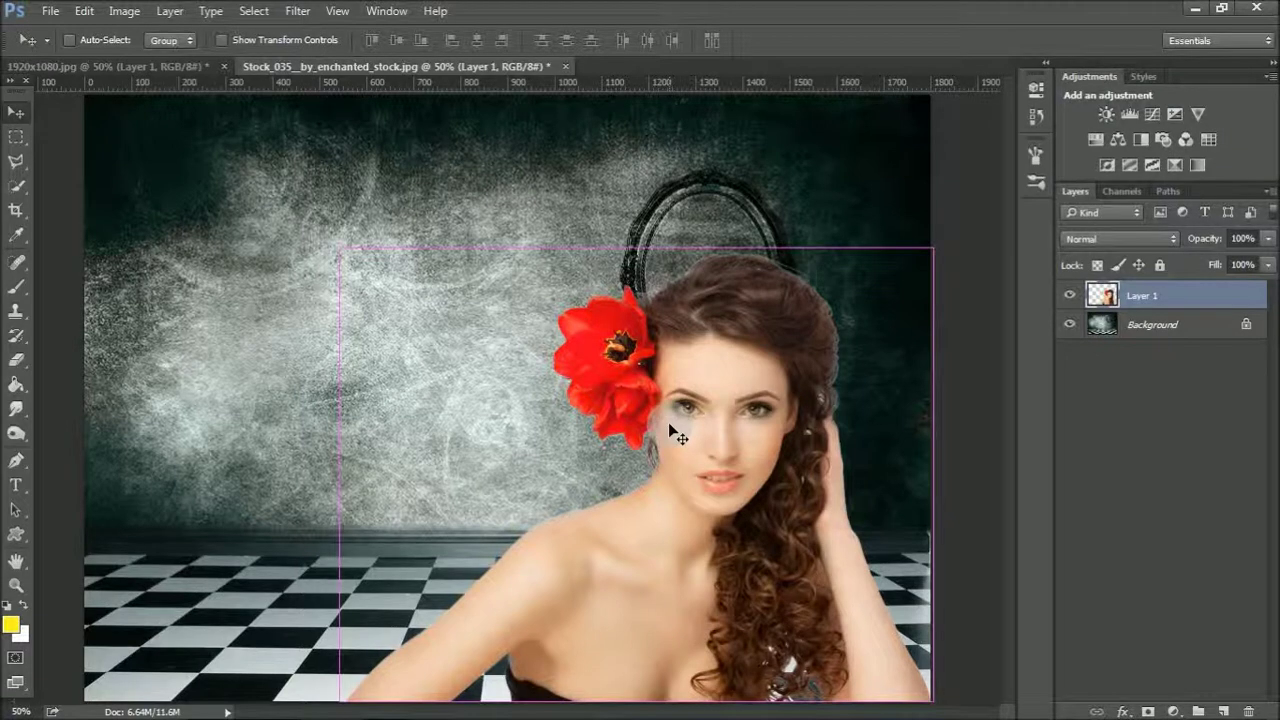
Scale the woman to about two-thirds size and move her slightly to the lower right
{"action": "key", "text": "ctrl+t"}
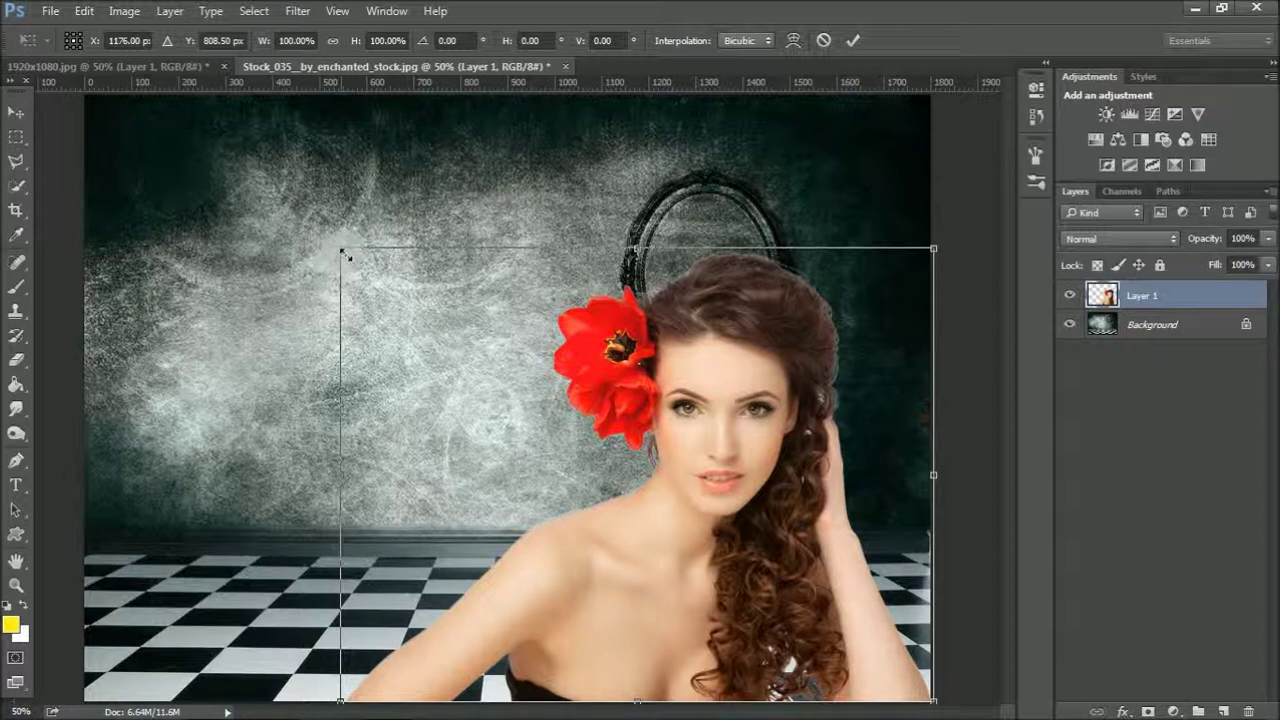
{"action": "left_click_drag", "start_coordinate": [338, 248], "coordinate": [526, 416]}
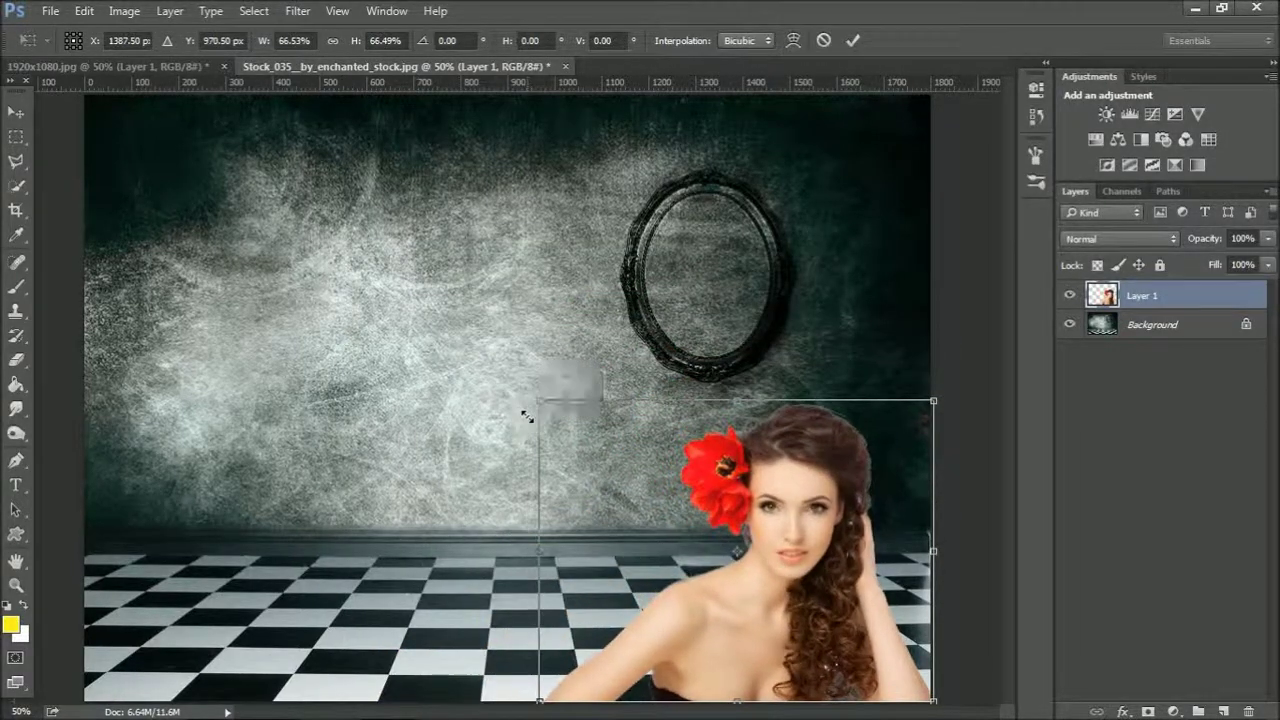
{"action": "key", "text": "Return"}
{"action": "mouse_move", "coordinate": [714, 596]}
{"action": "left_mouse_down"}
{"action": "mouse_move", "coordinate": [702, 576]}
{"action": "mouse_move", "coordinate": [720, 601]}
{"action": "left_mouse_up"}
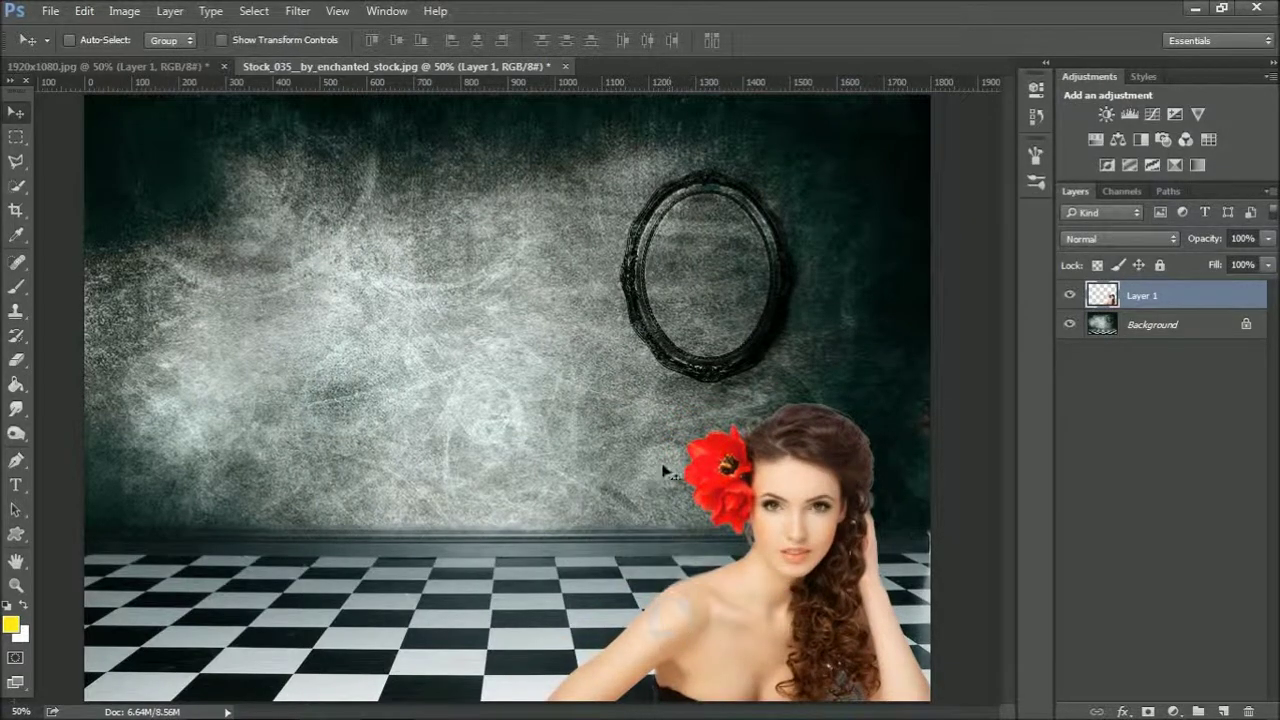
{"action": "left_click", "coordinate": [718, 374]}
{"action": "left_click", "coordinate": [1068, 295]}
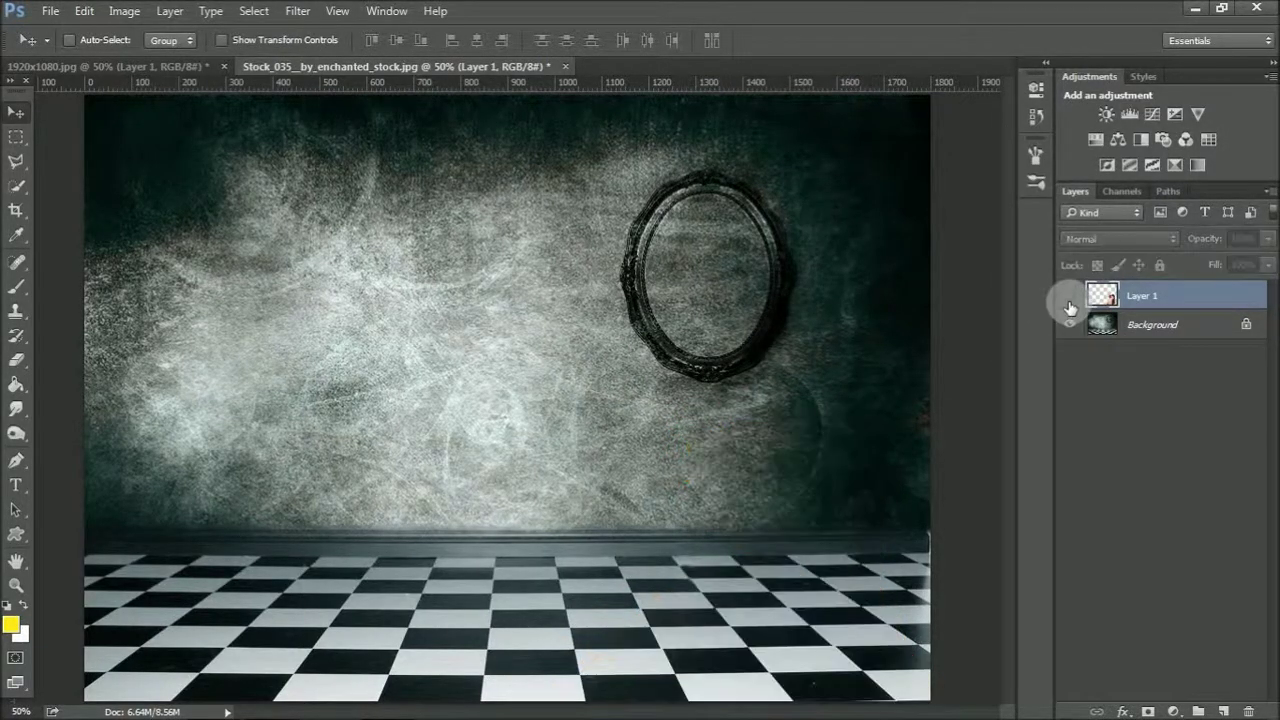
{"action": "left_click", "coordinate": [1069, 296]}
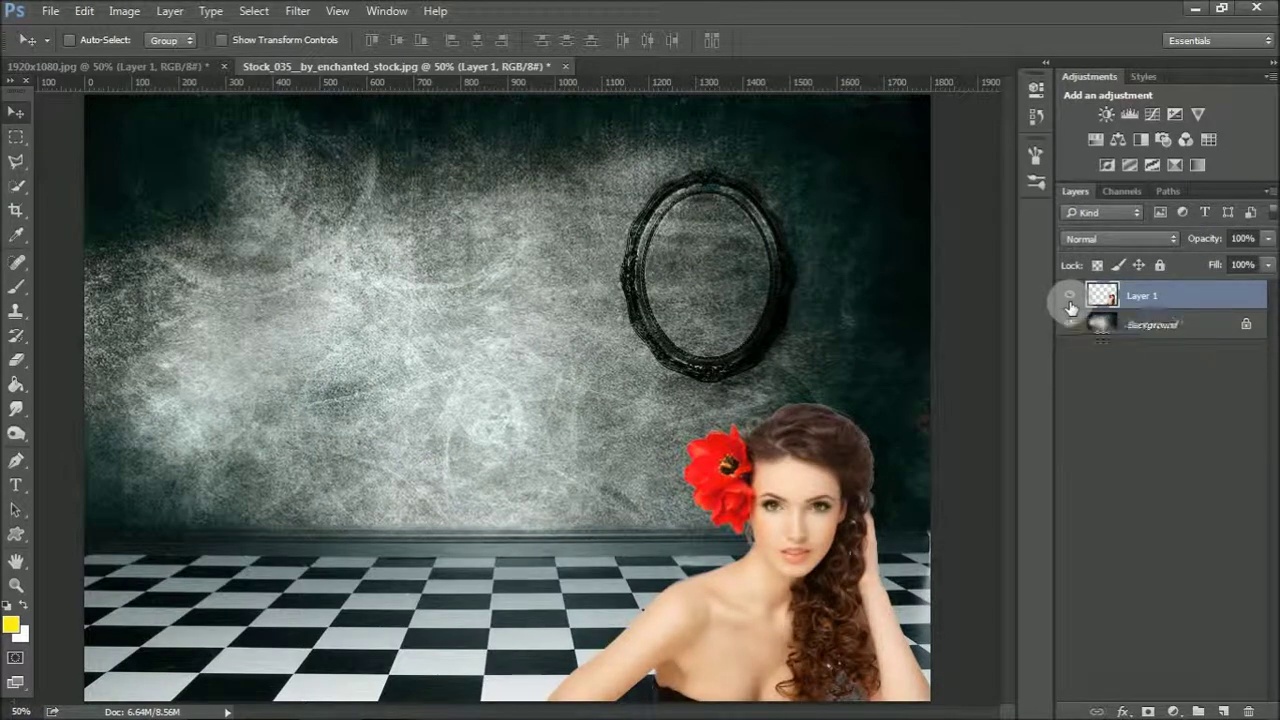
{"action": "left_click", "coordinate": [124, 11]}
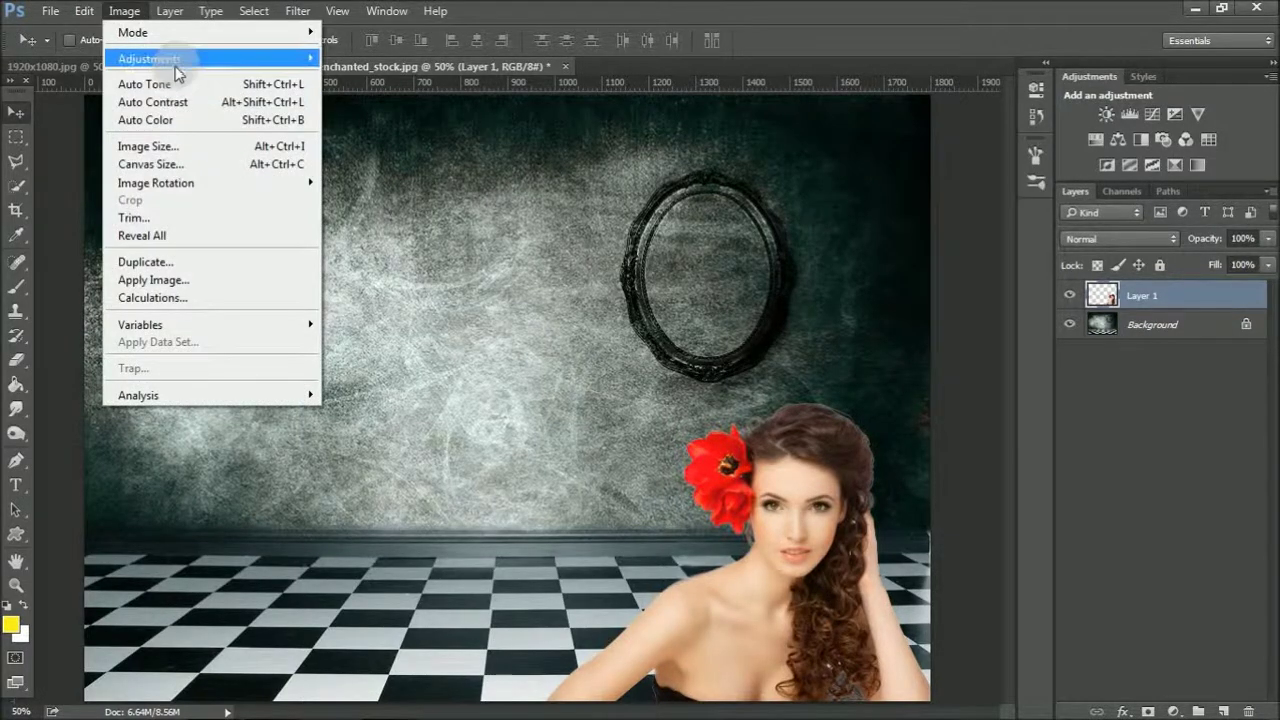
Lower the woman's brightness and contrast to negative values, then reposition her in the room
{"action": "mouse_move", "coordinate": [171, 58]}
{"action": "left_click", "coordinate": [372, 62]}
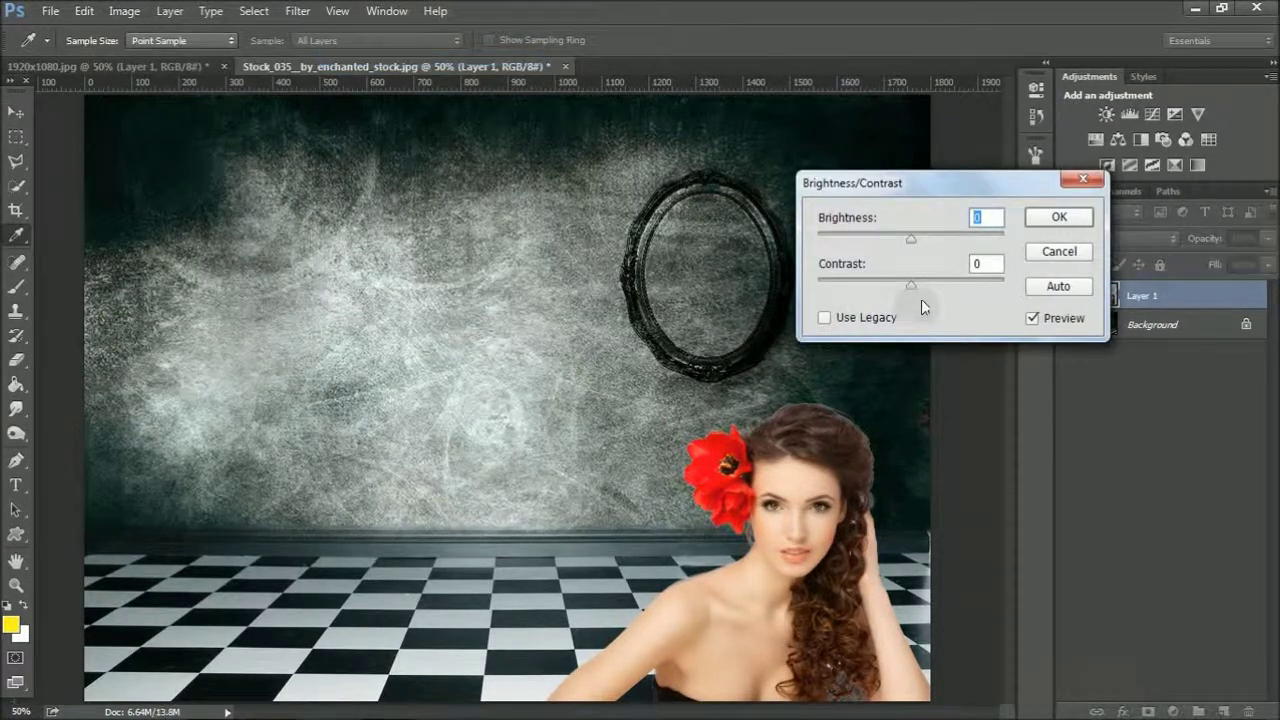
{"action": "left_click_drag", "start_coordinate": [896, 281], "coordinate": [867, 283]}
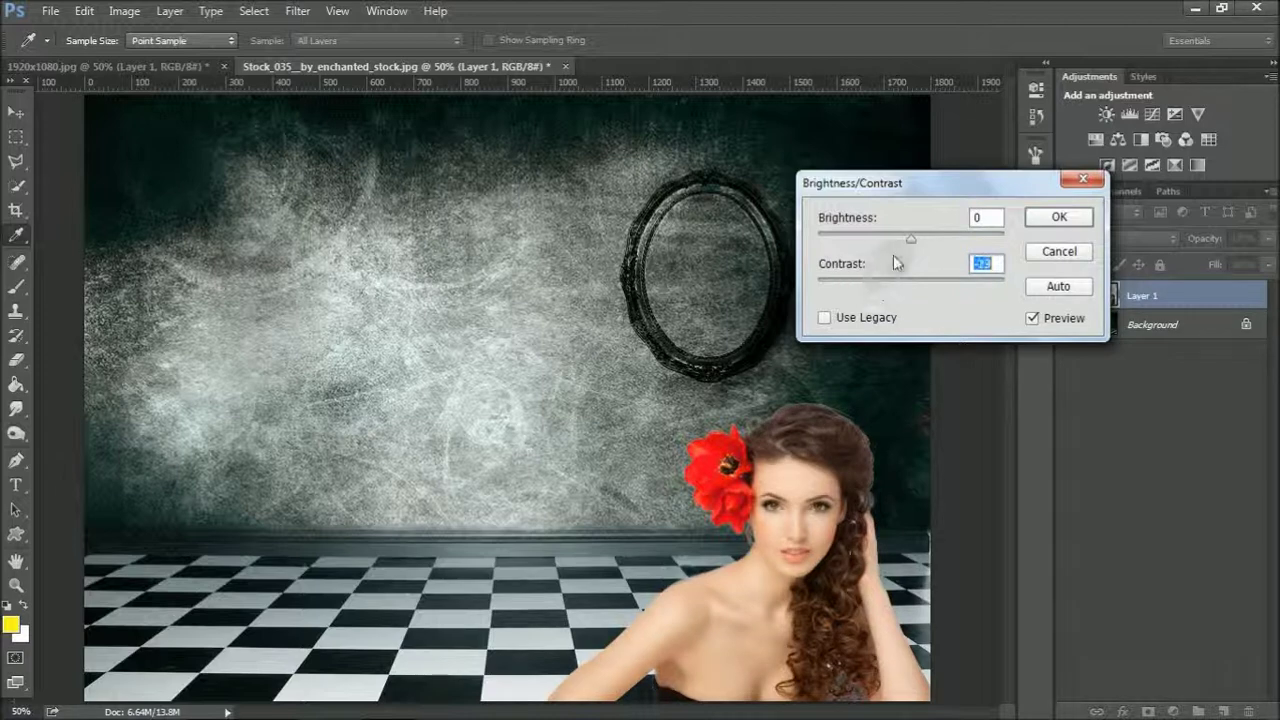
{"action": "mouse_move", "coordinate": [910, 240]}
{"action": "left_mouse_down"}
{"action": "mouse_move", "coordinate": [859, 239]}
{"action": "mouse_move", "coordinate": [882, 243]}
{"action": "mouse_move", "coordinate": [861, 283]}
{"action": "mouse_move", "coordinate": [886, 246]}
{"action": "left_mouse_up"}
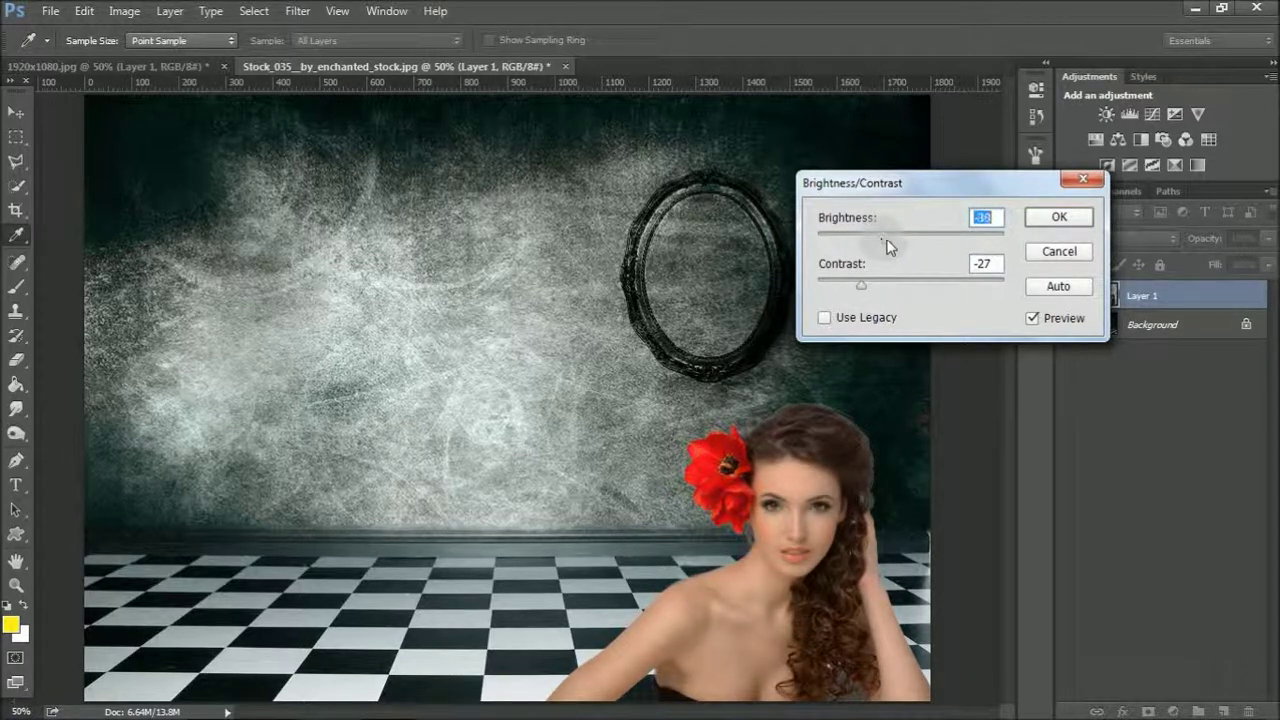
{"action": "left_click", "coordinate": [1047, 226]}
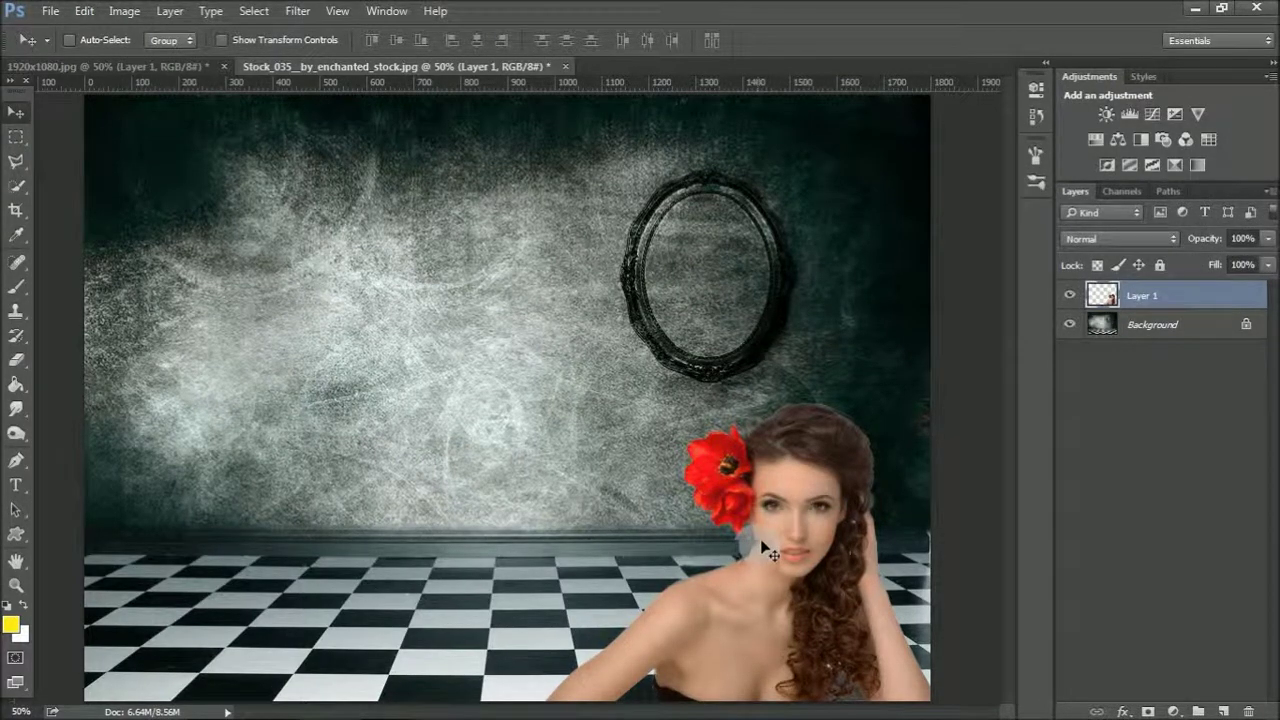
{"action": "left_click_drag", "start_coordinate": [765, 548], "coordinate": [747, 427]}
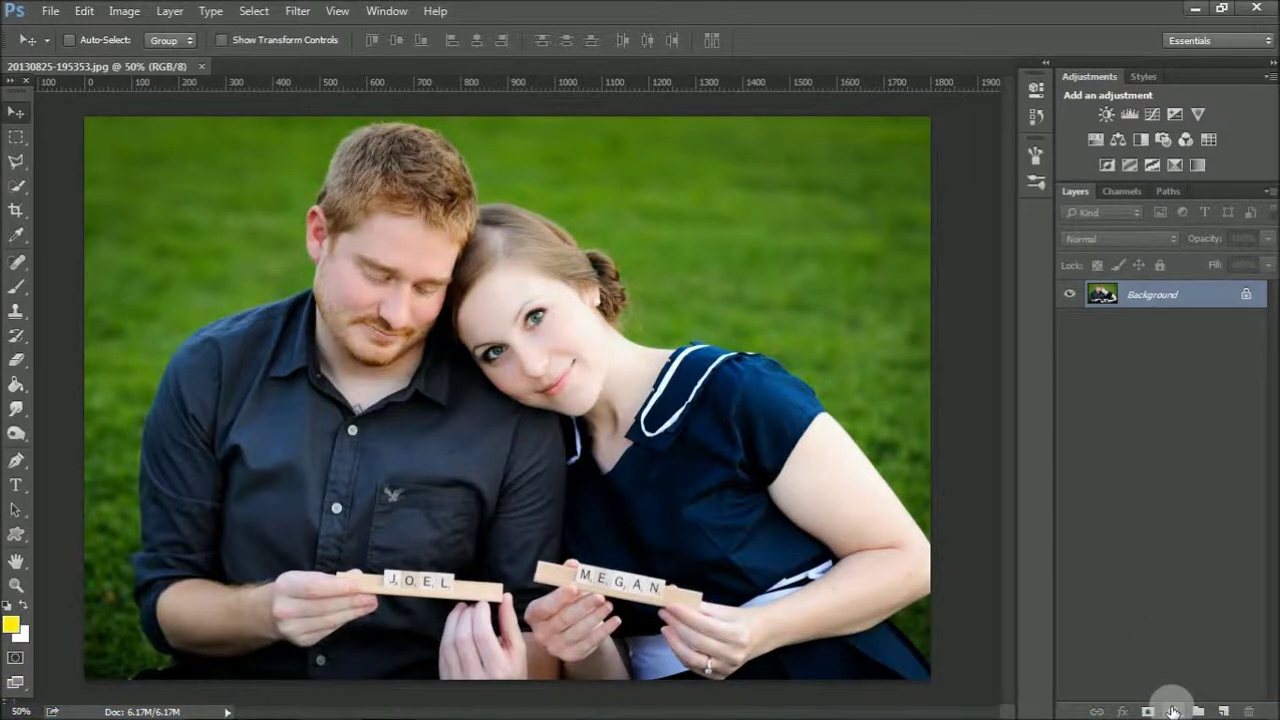
Add a solid colour fill layer in dark navy #00051c over the couple photo
{"action": "left_click", "coordinate": [1173, 711]}
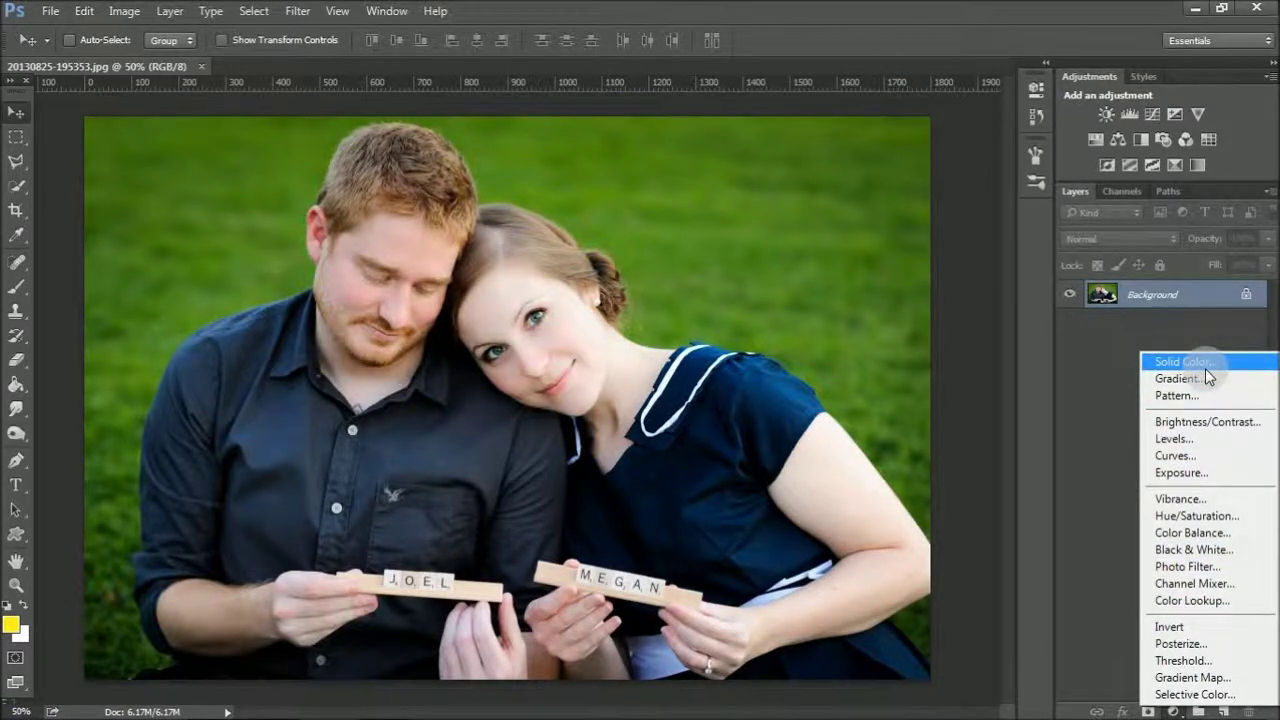
{"action": "left_click", "coordinate": [1195, 362]}
{"action": "mouse_move", "coordinate": [906, 290]}
{"action": "left_mouse_down"}
{"action": "mouse_move", "coordinate": [908, 319]}
{"action": "mouse_move", "coordinate": [846, 360]}
{"action": "mouse_move", "coordinate": [886, 448]}
{"action": "left_mouse_up"}
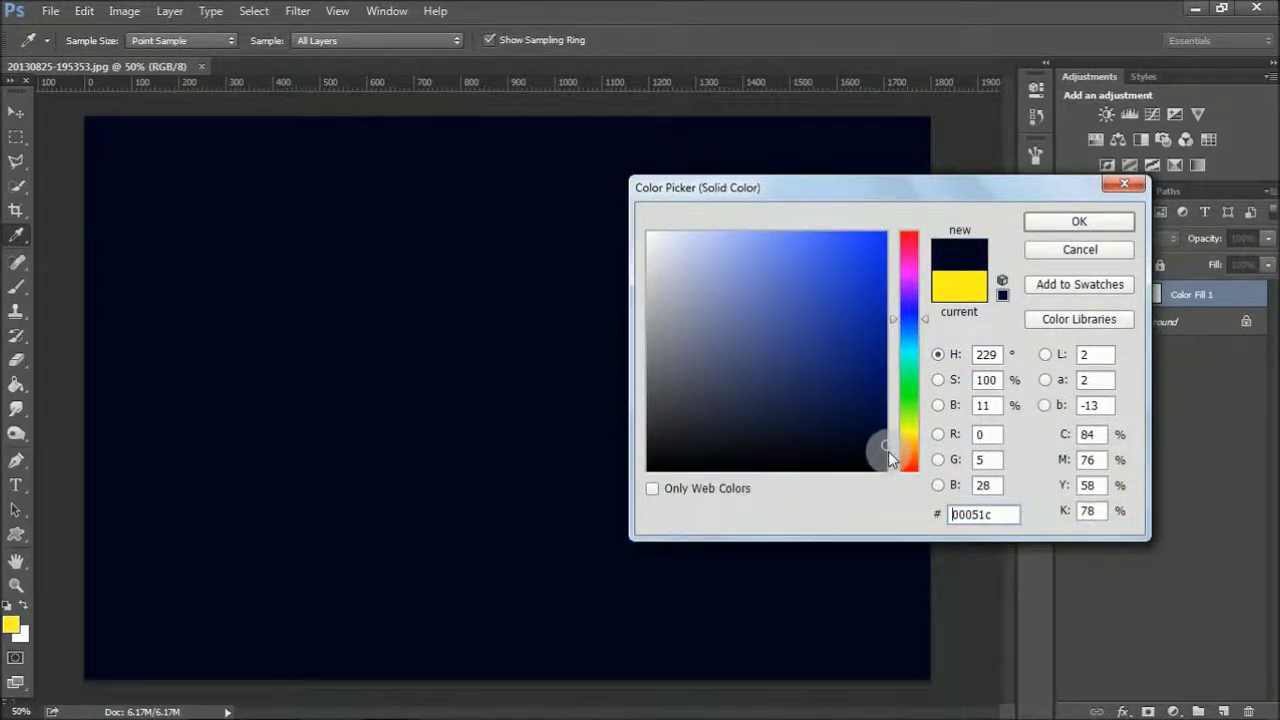
{"action": "left_click_drag", "start_coordinate": [1012, 514], "coordinate": [950, 514]}
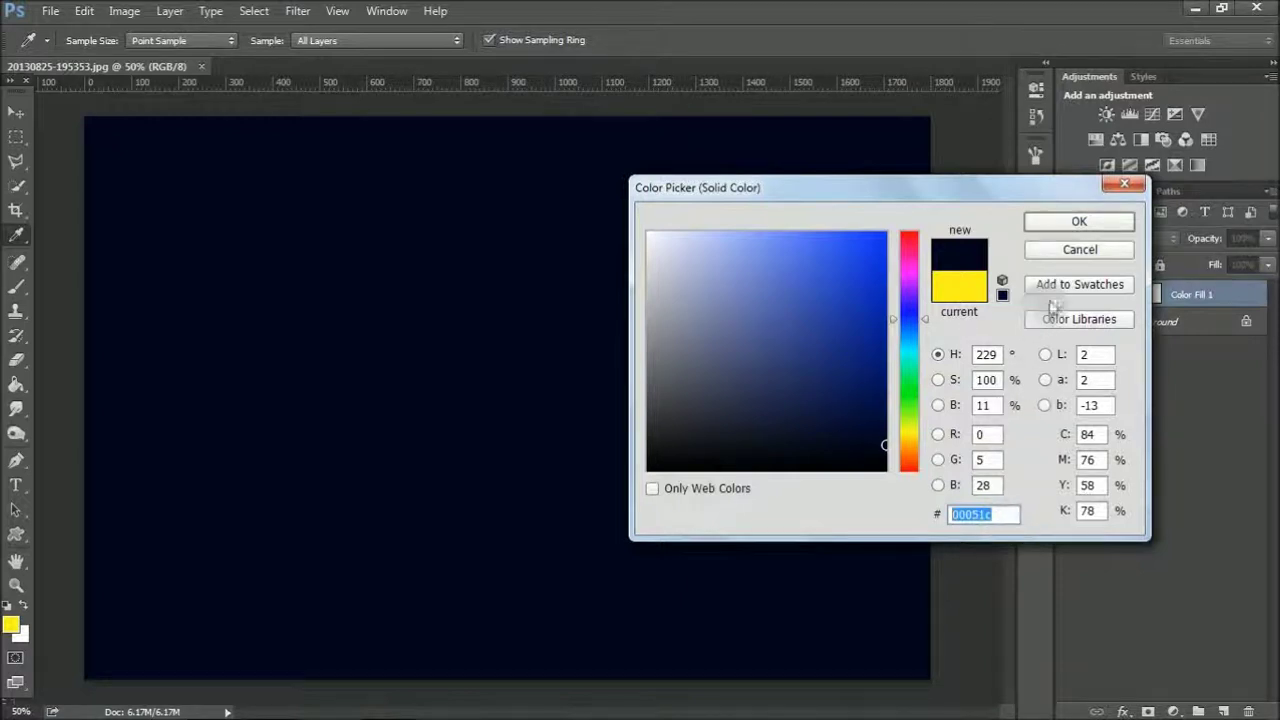
{"action": "left_click", "coordinate": [1068, 222]}
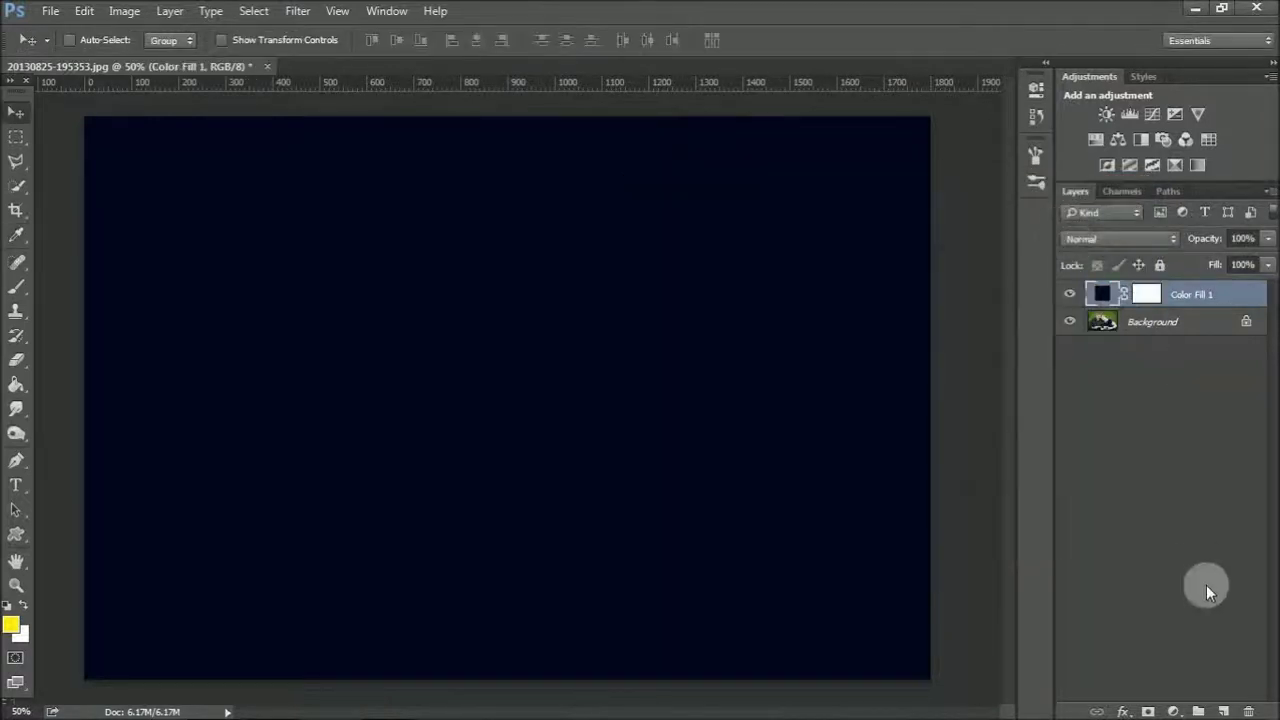
Add a second solid colour fill layer in tan, entering hex f46ddad
{"action": "left_click", "coordinate": [1173, 711]}
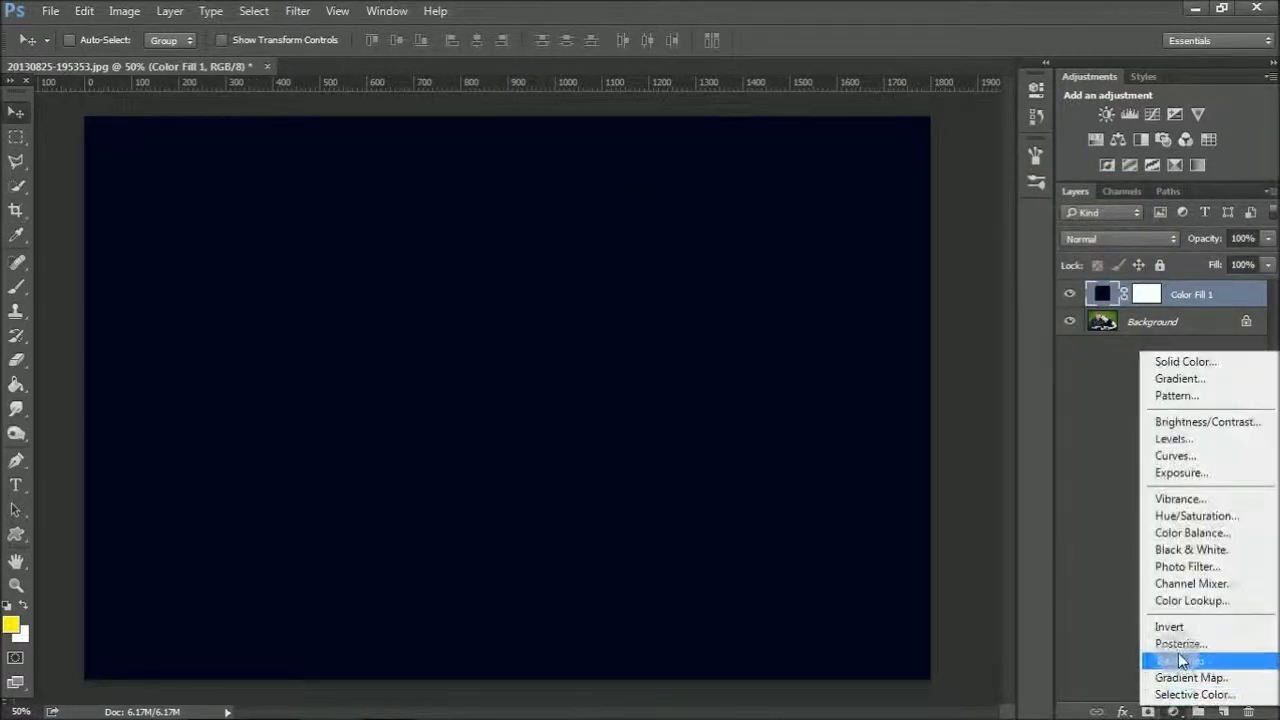
{"action": "left_click", "coordinate": [1187, 366]}
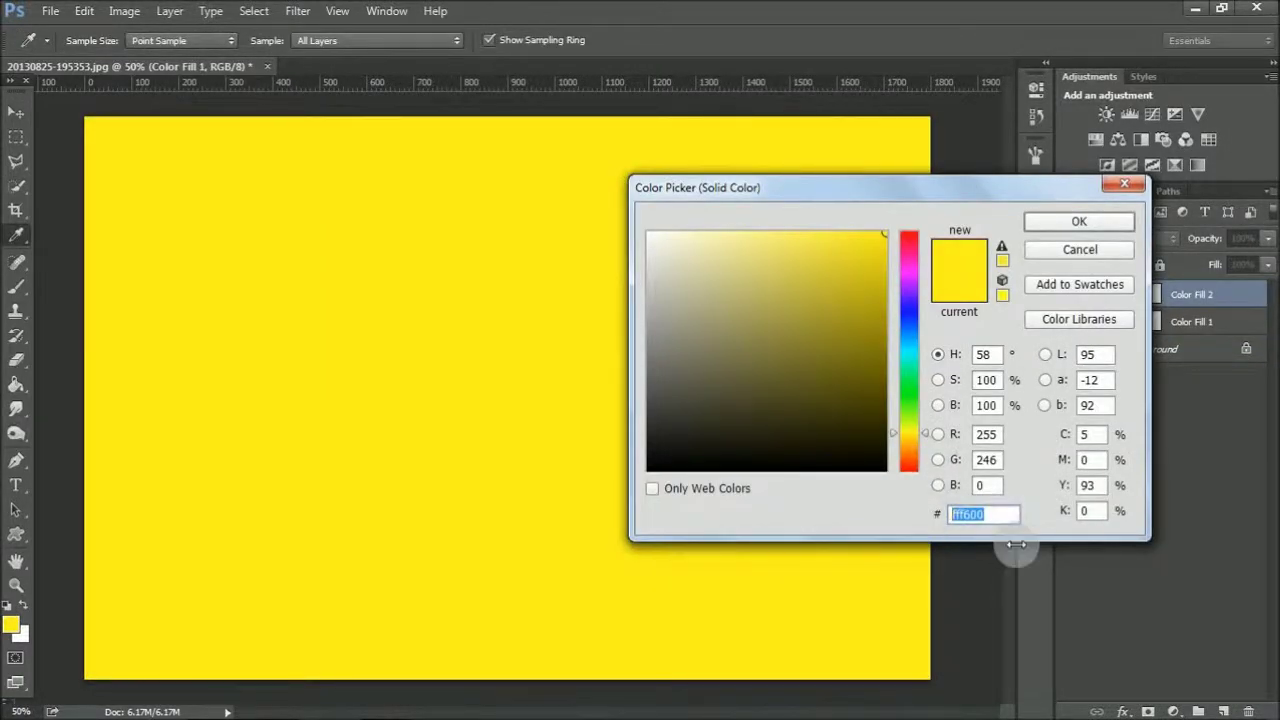
{"action": "type", "text": "f"}
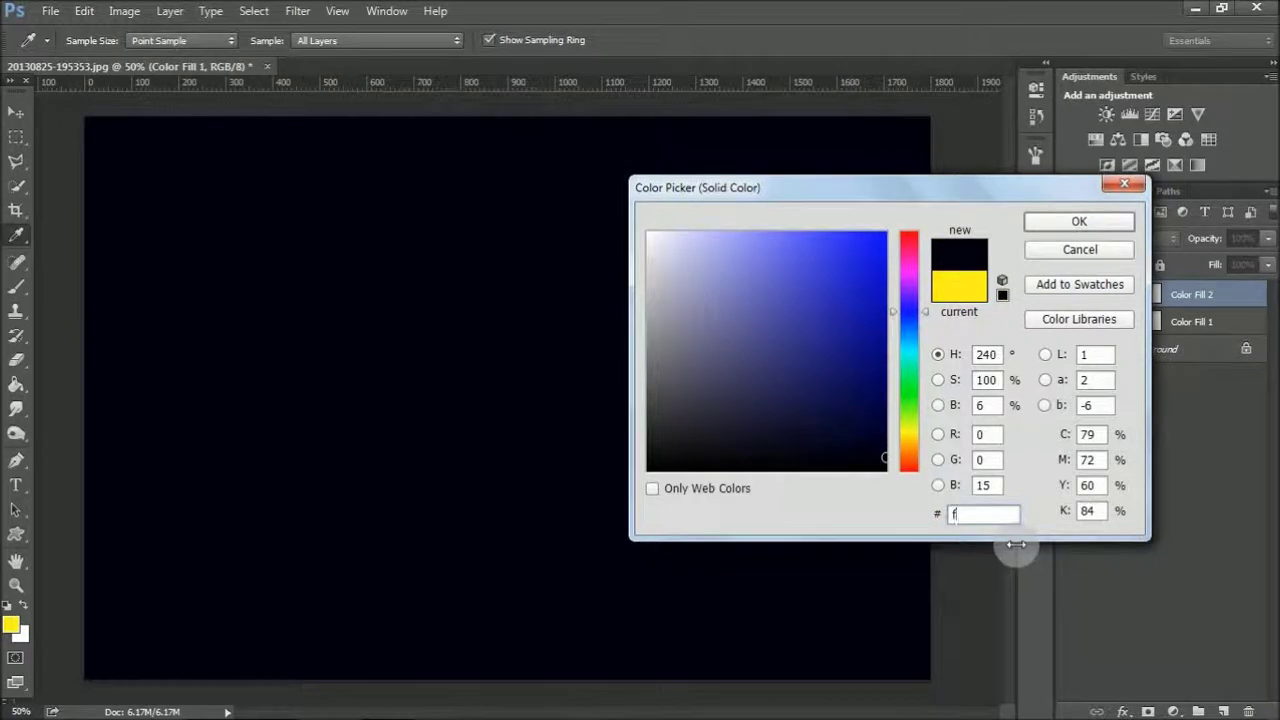
{"action": "type", "text": "4"}
{"action": "type", "text": "6dd"}
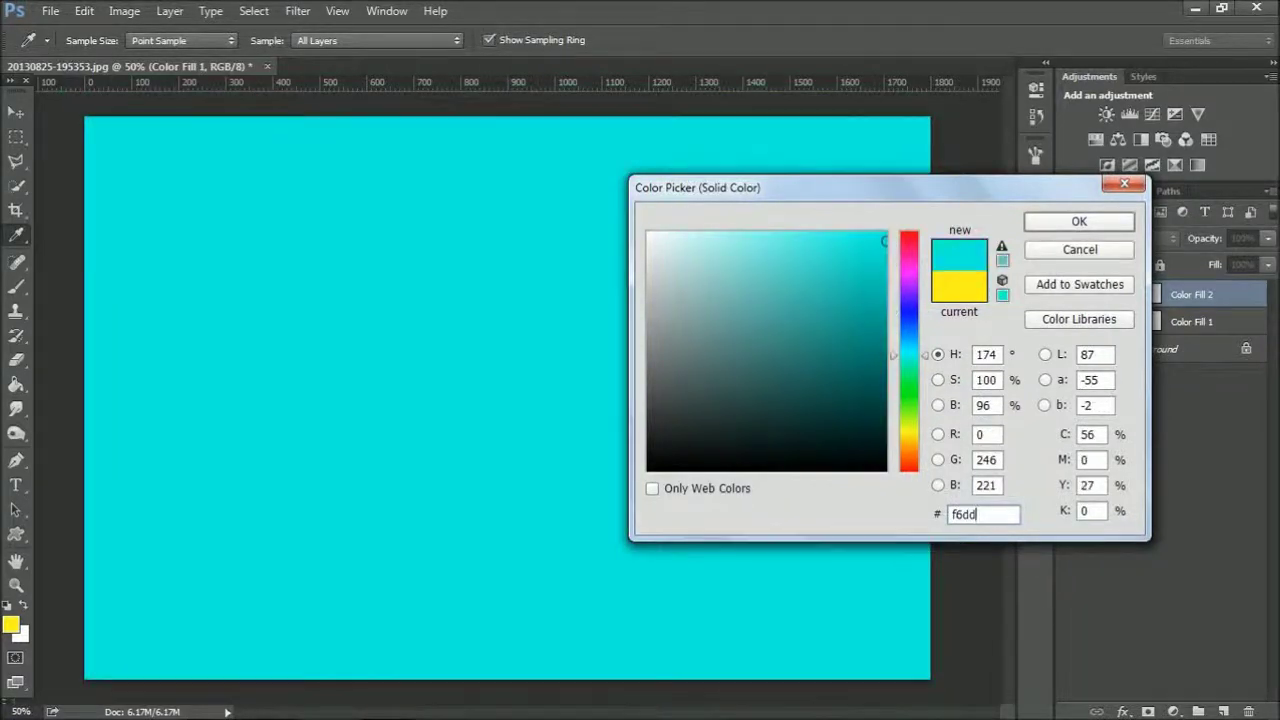
{"action": "type", "text": "ad"}
{"action": "key", "text": "Return"}
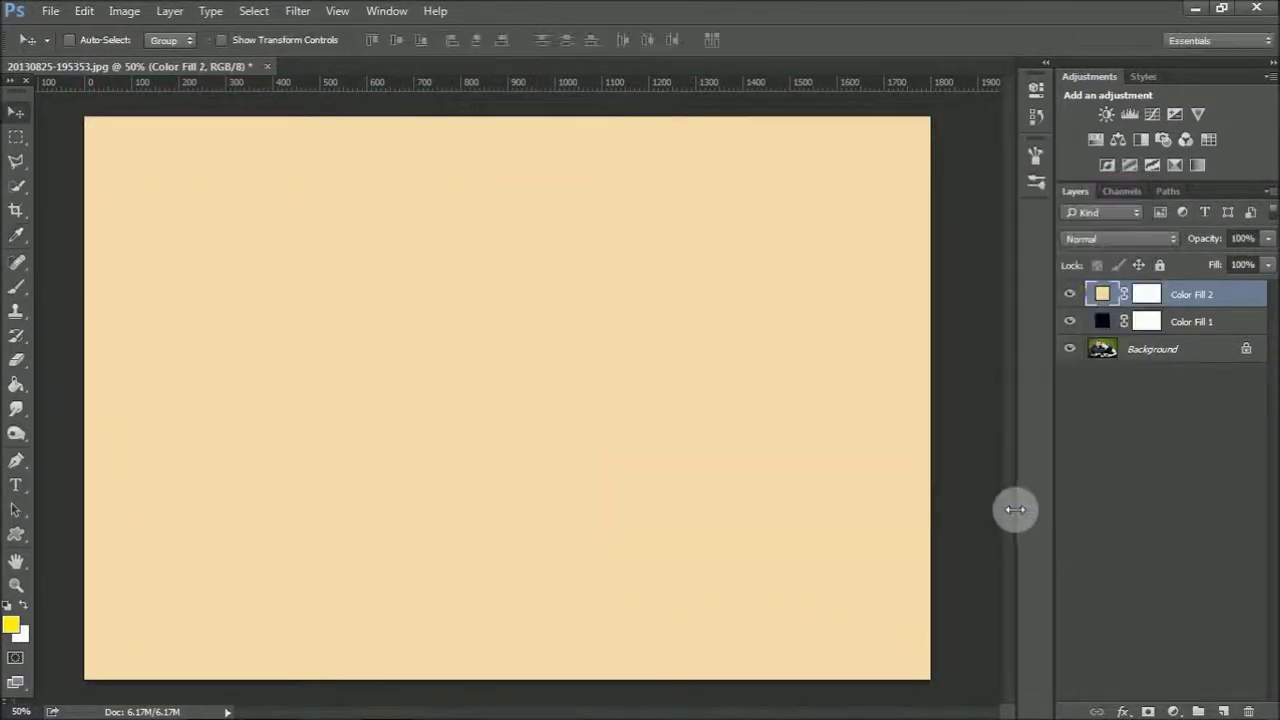
Set the navy Color Fill 1 layer's blend mode to Exclusion
{"action": "left_click", "coordinate": [1100, 321]}
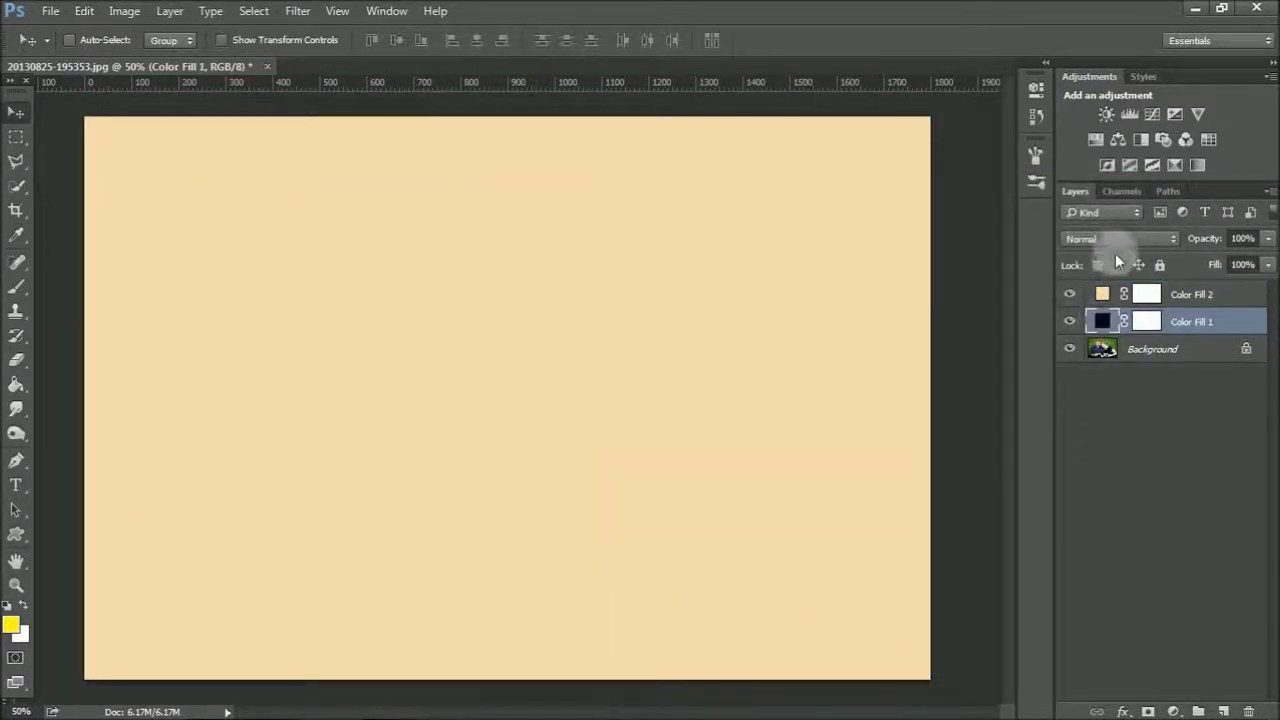
{"action": "left_click", "coordinate": [1115, 238]}
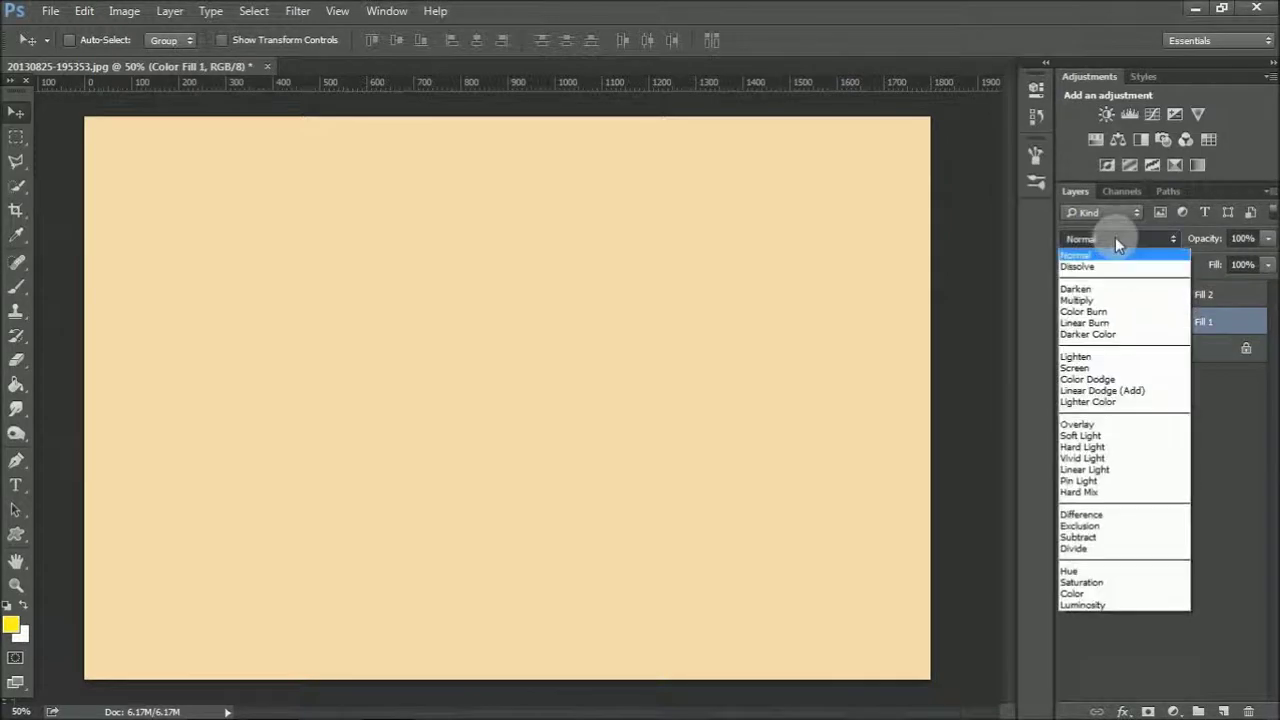
{"action": "left_click", "coordinate": [1096, 526]}
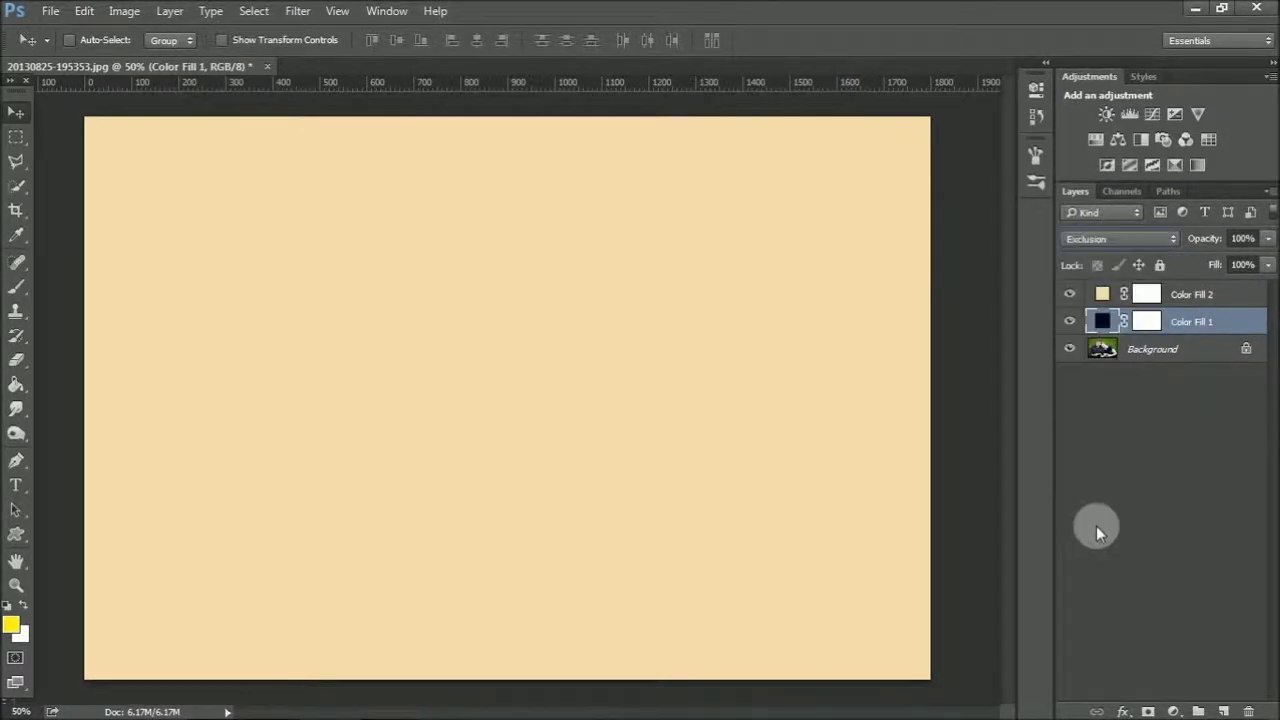
Blend Color Fill 2 with Multiply and lower its opacity to about 34%
{"action": "left_click", "coordinate": [1100, 295]}
{"action": "left_click", "coordinate": [1115, 238]}
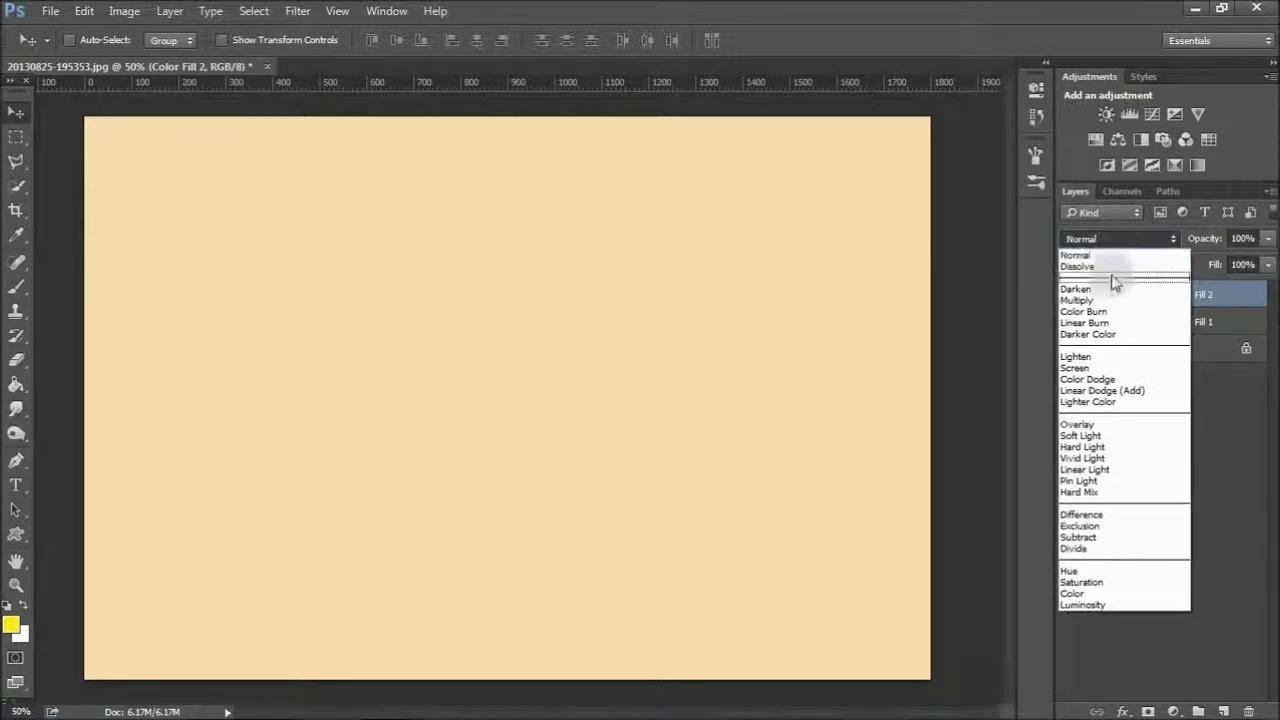
{"action": "left_click", "coordinate": [1100, 304]}
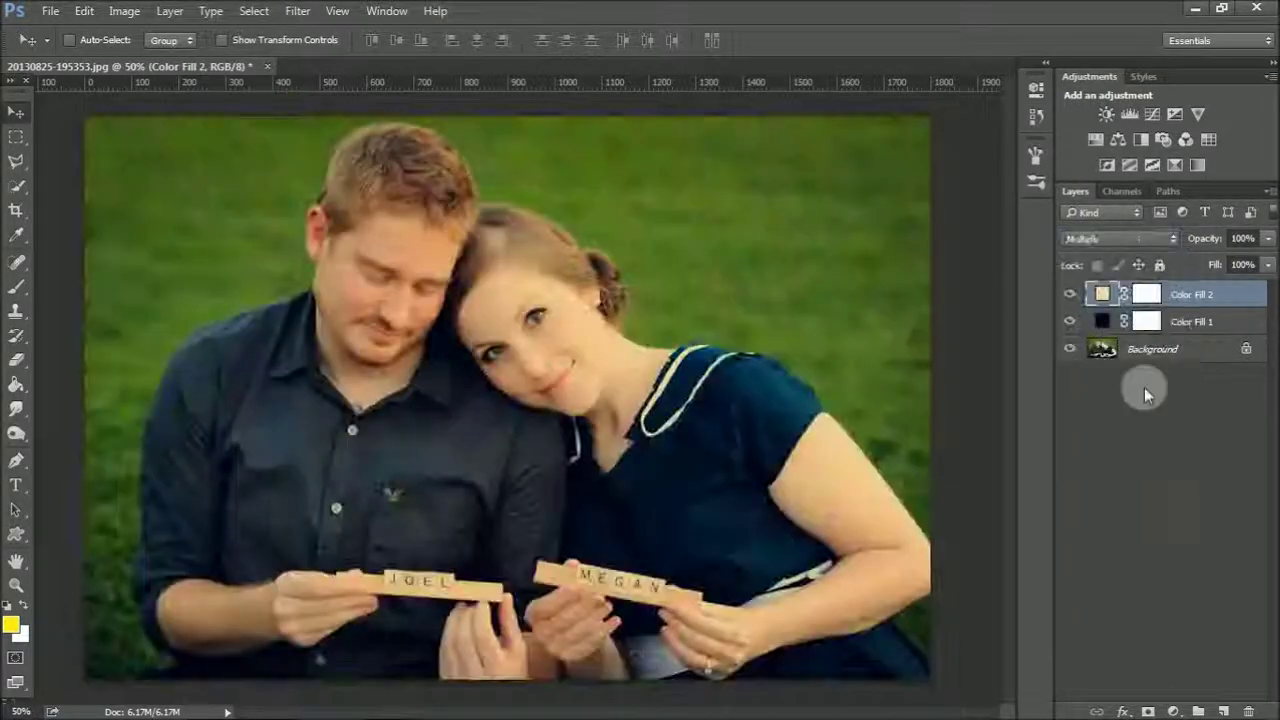
{"action": "left_click", "coordinate": [1100, 321]}
{"action": "left_click", "coordinate": [1100, 295]}
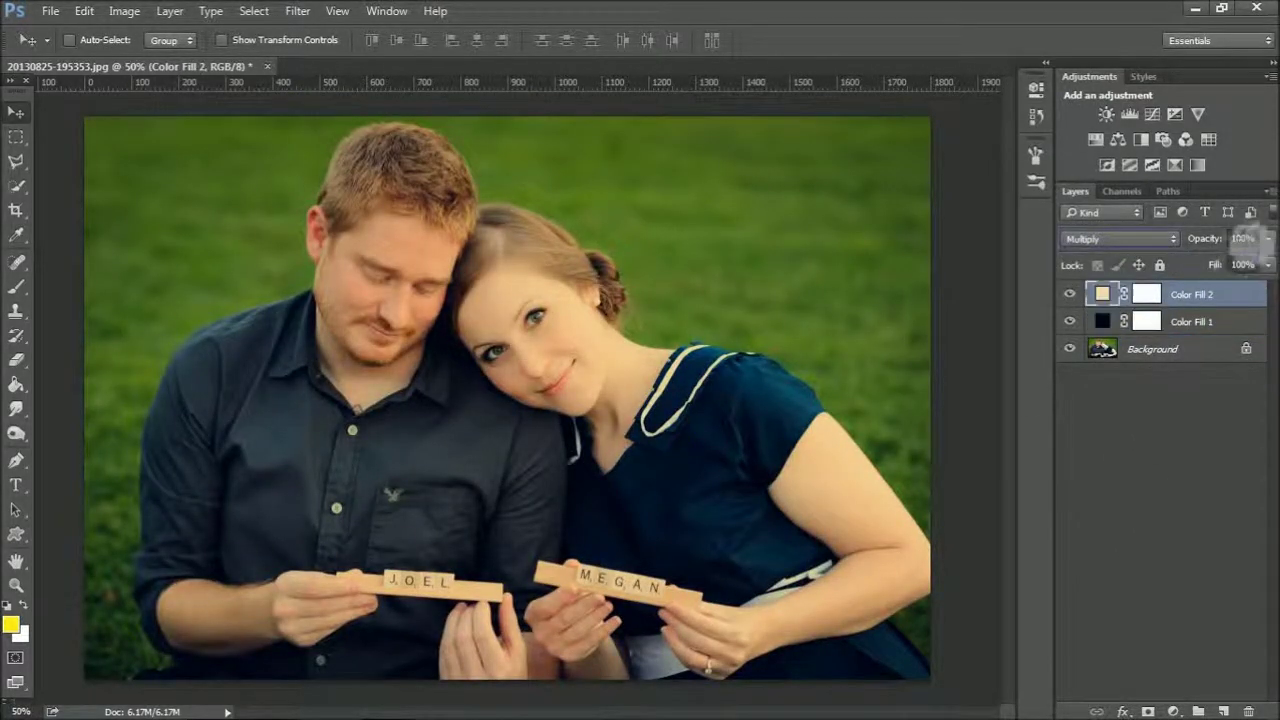
{"action": "left_click", "coordinate": [1268, 238]}
{"action": "left_click", "coordinate": [1203, 258]}
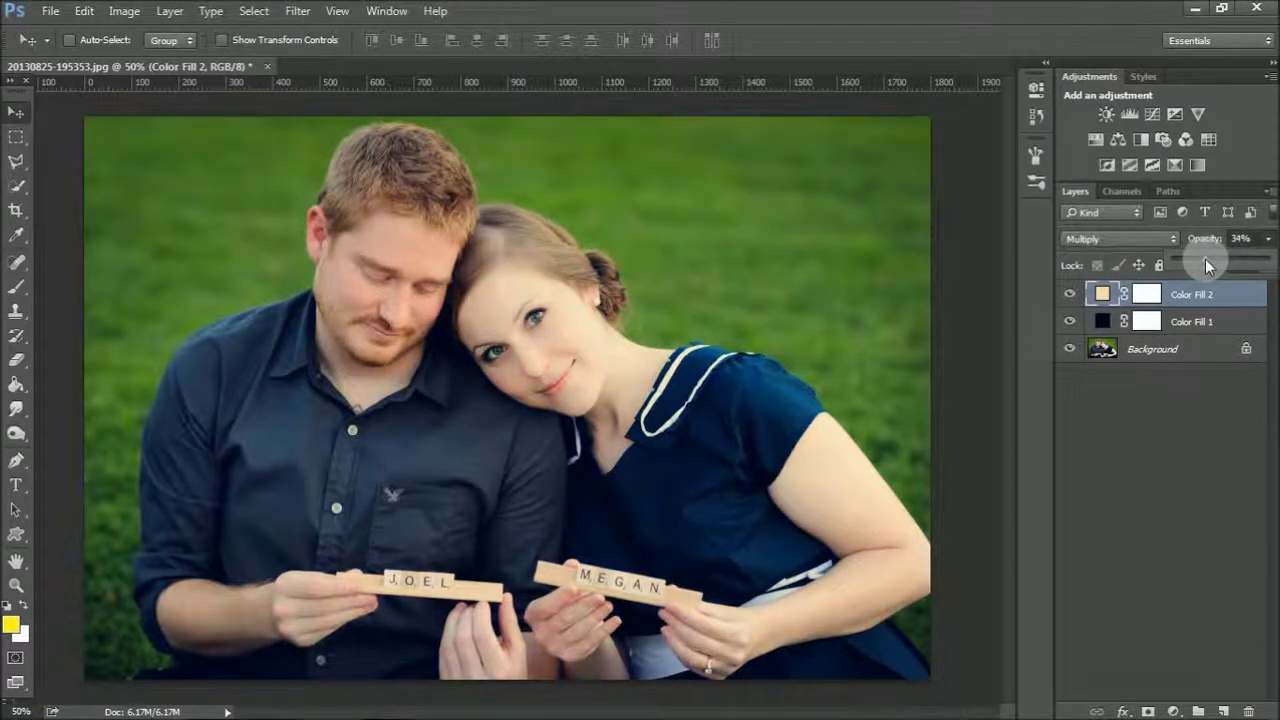
{"action": "left_click", "coordinate": [1201, 502]}
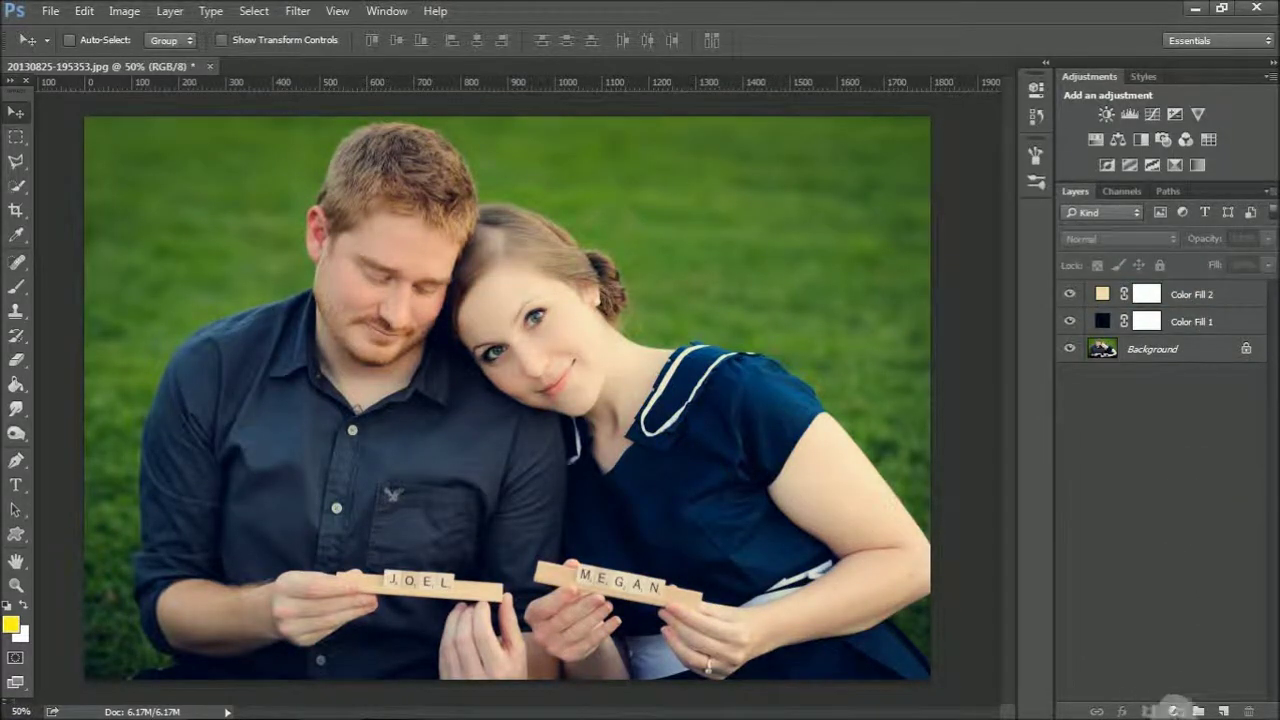
{"action": "left_click", "coordinate": [1174, 711]}
Add a pure red ff0000 solid colour fill layer as Color Fill 3
{"action": "left_click", "coordinate": [1165, 368]}
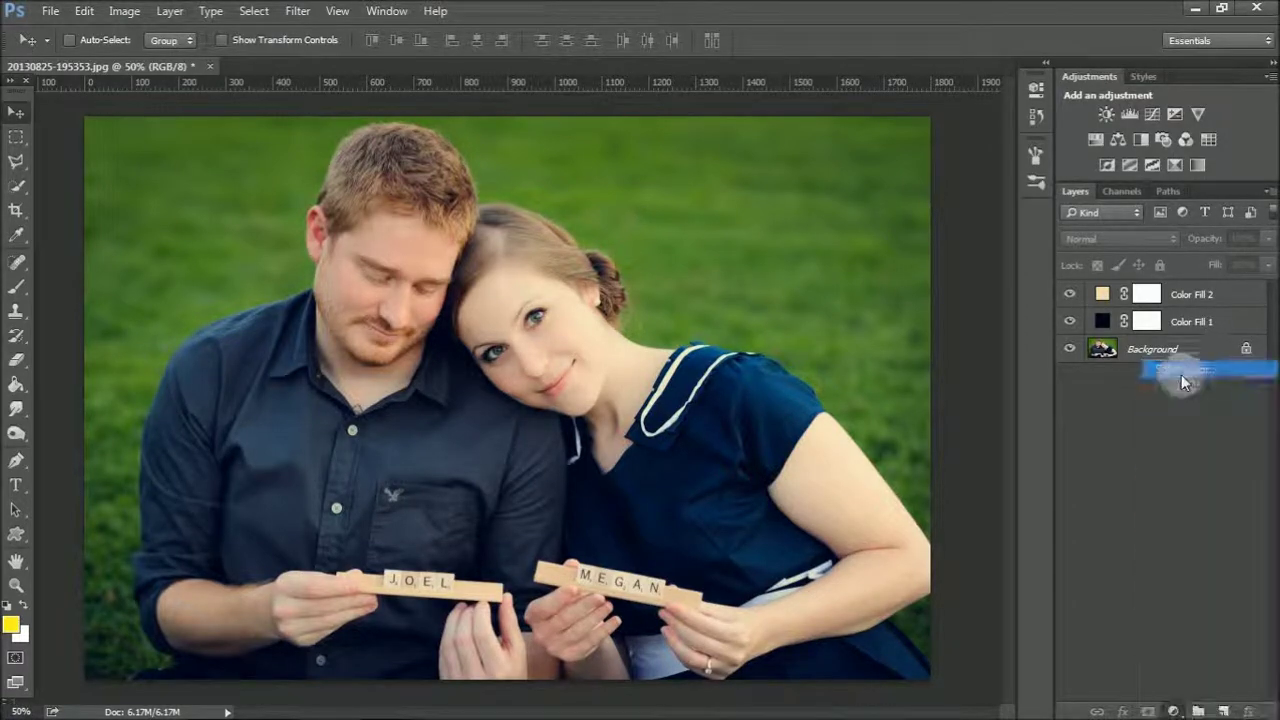
{"action": "left_click", "coordinate": [910, 231]}
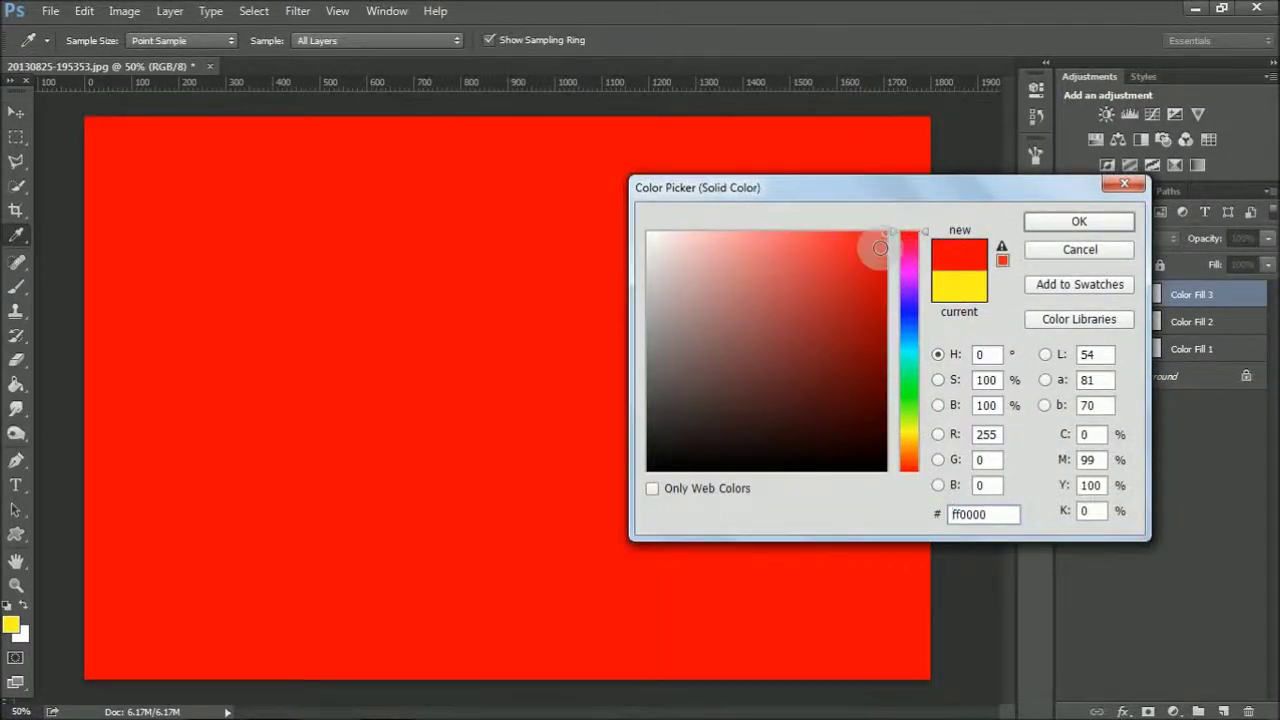
{"action": "left_click", "coordinate": [1069, 220]}
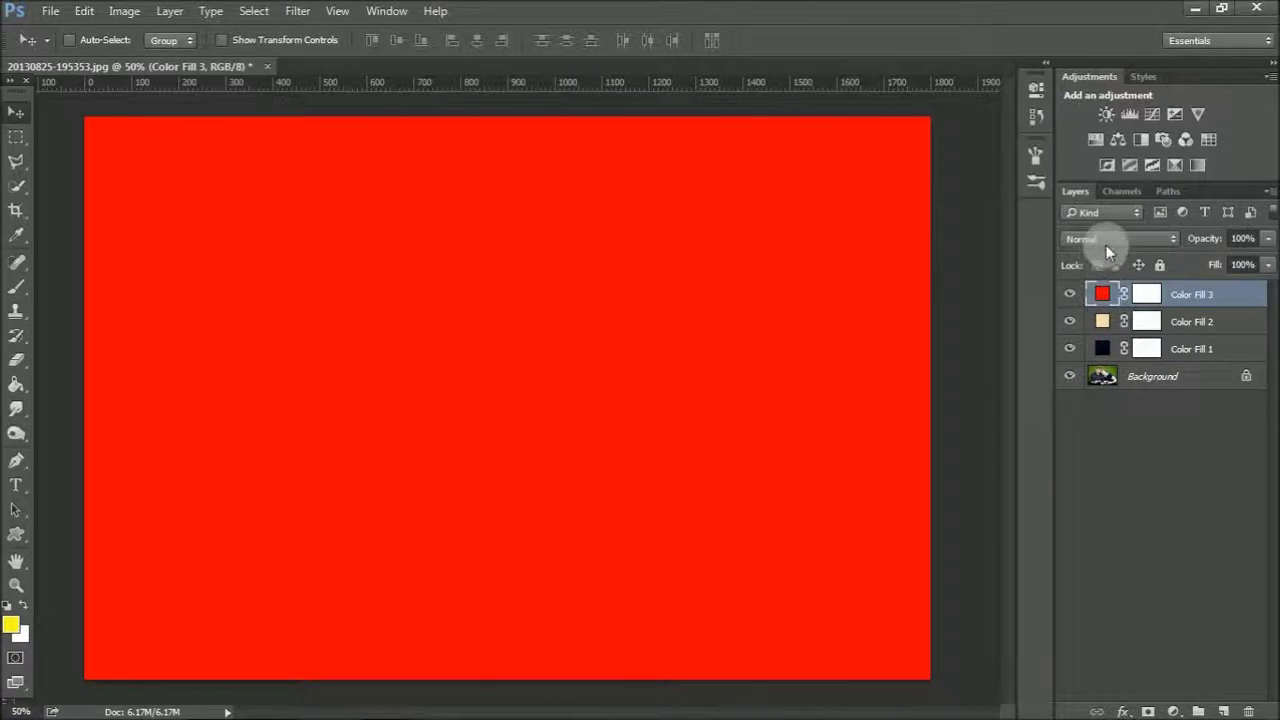
Set the red fill's blend mode to Soft Light with opacity about 64%
{"action": "left_click", "coordinate": [1106, 245]}
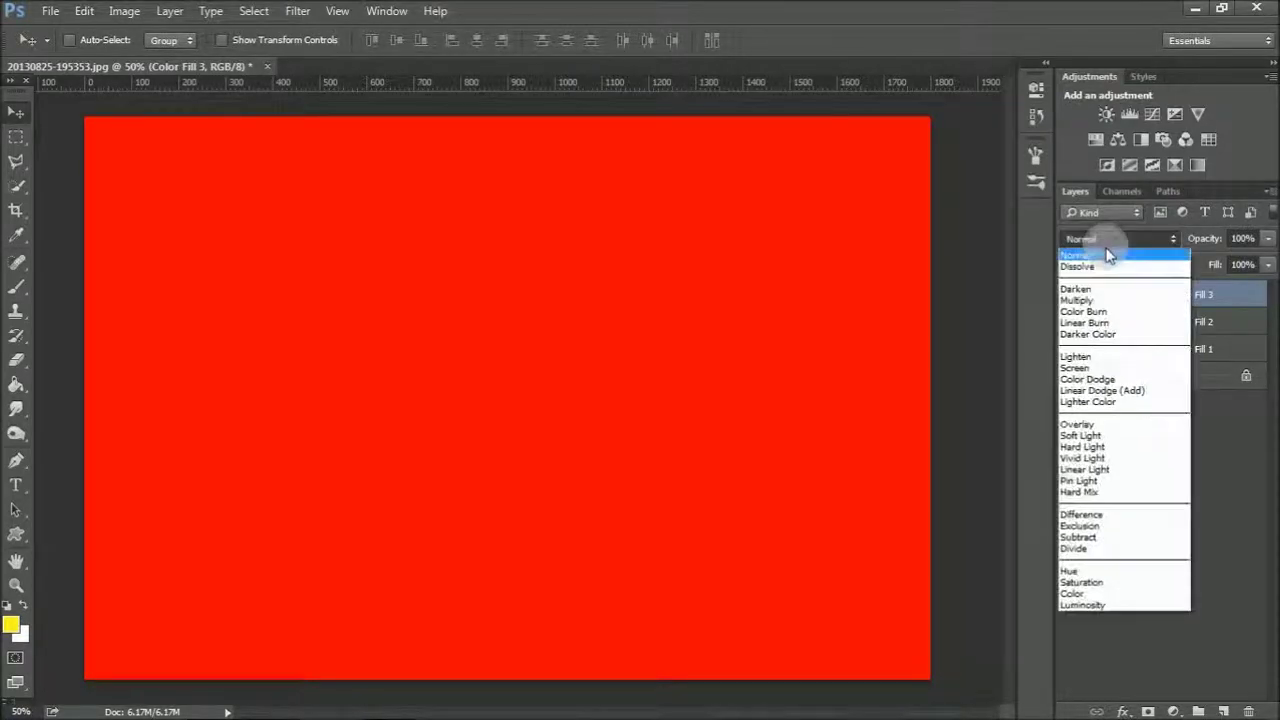
{"action": "left_click", "coordinate": [1102, 404]}
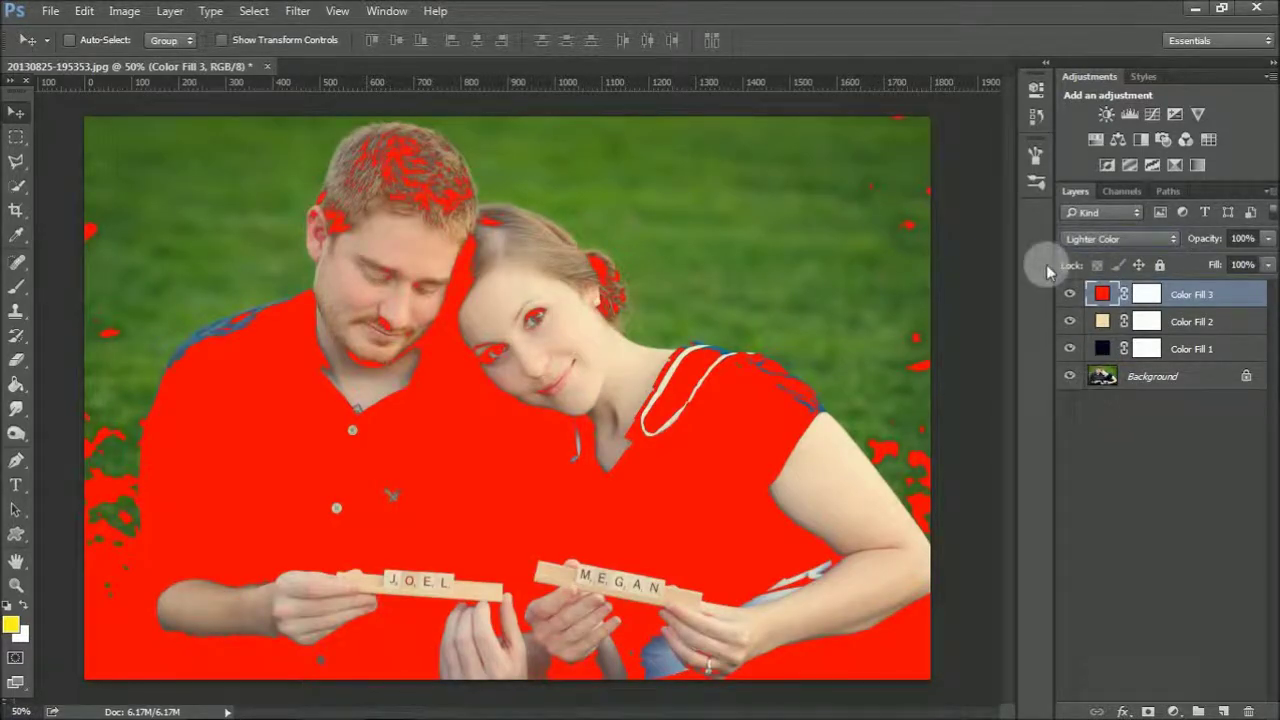
{"action": "key", "text": "Down"}
{"action": "key", "text": "Down"}
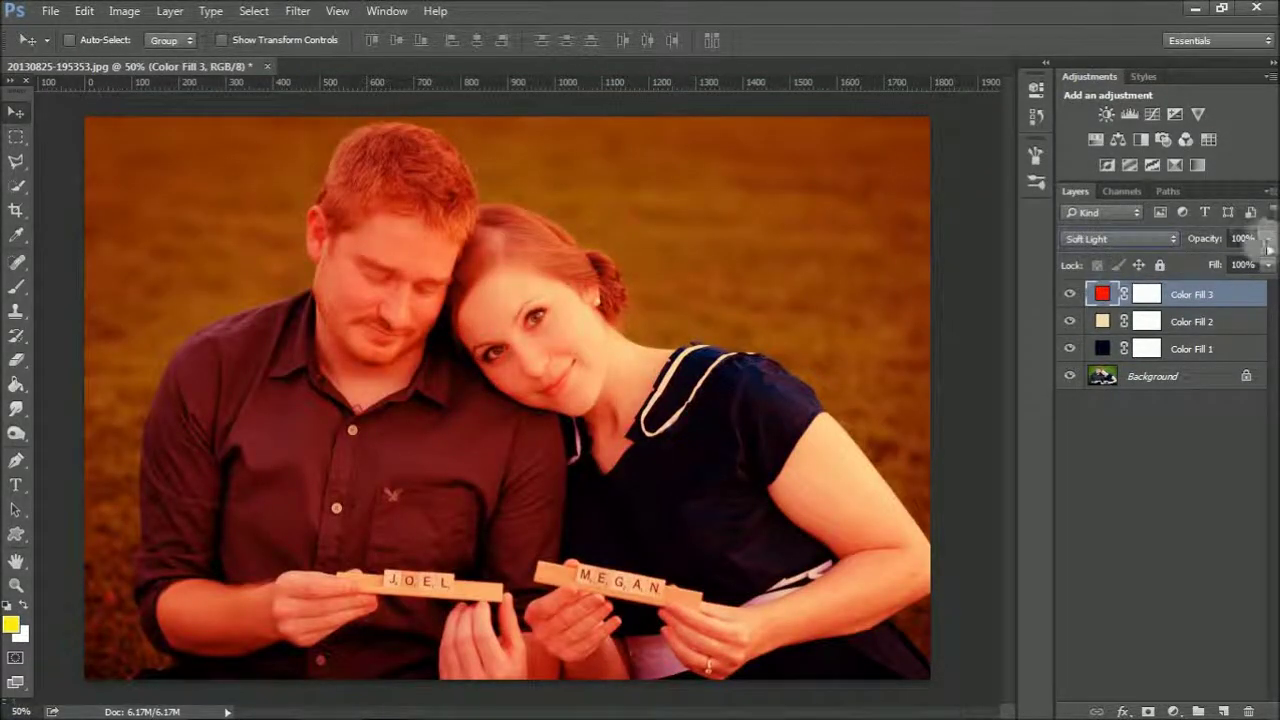
{"action": "left_click", "coordinate": [1268, 238]}
{"action": "left_click_drag", "start_coordinate": [1266, 258], "coordinate": [1236, 264]}
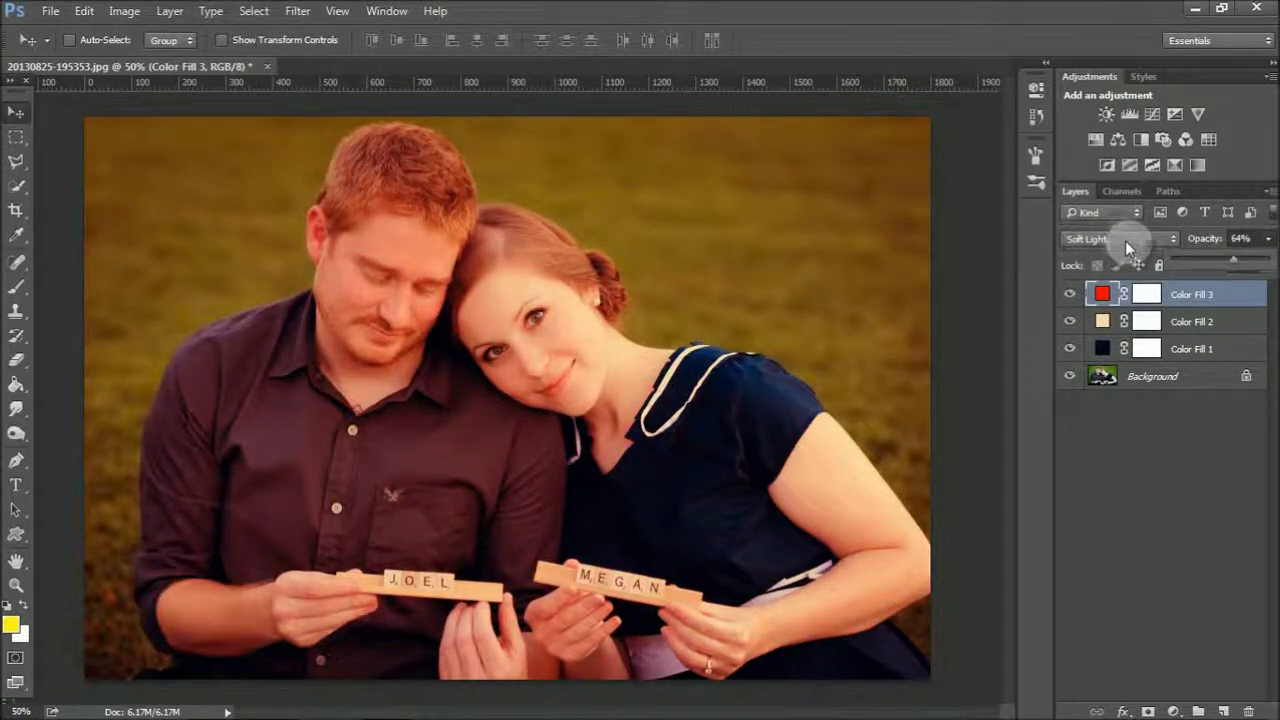
{"action": "left_click", "coordinate": [1166, 486]}
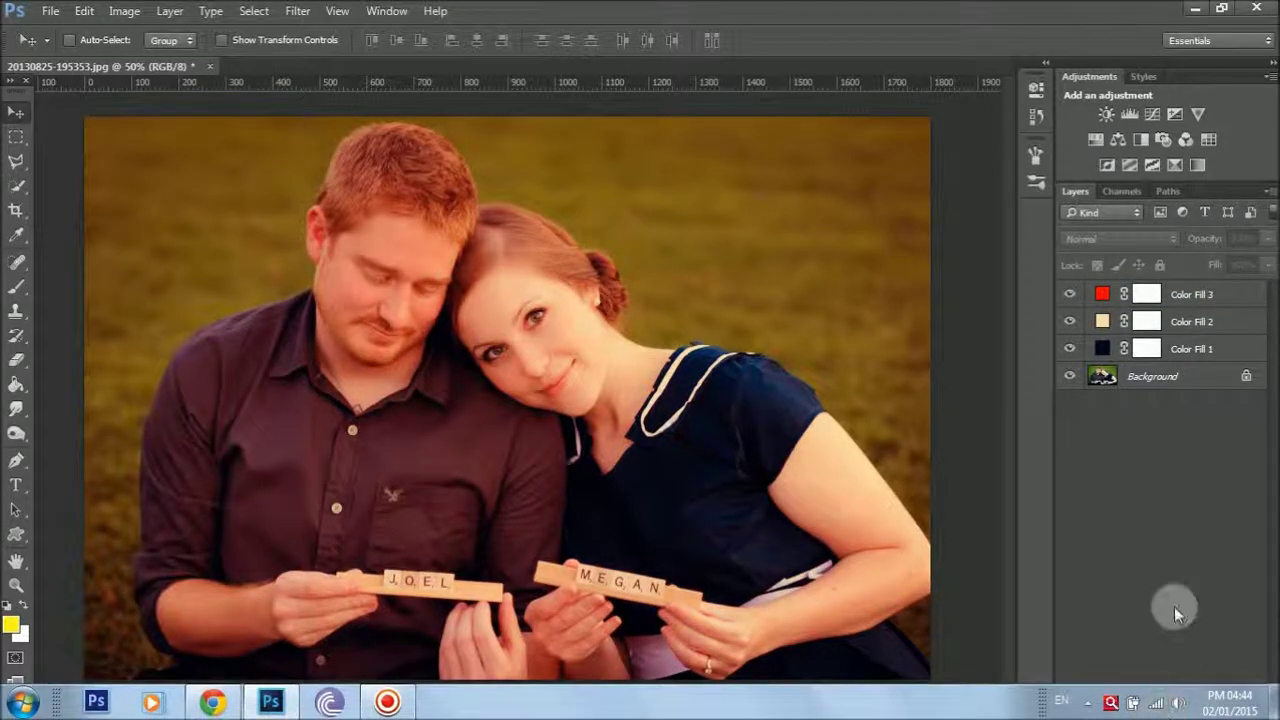
{"action": "left_click", "coordinate": [1173, 711]}
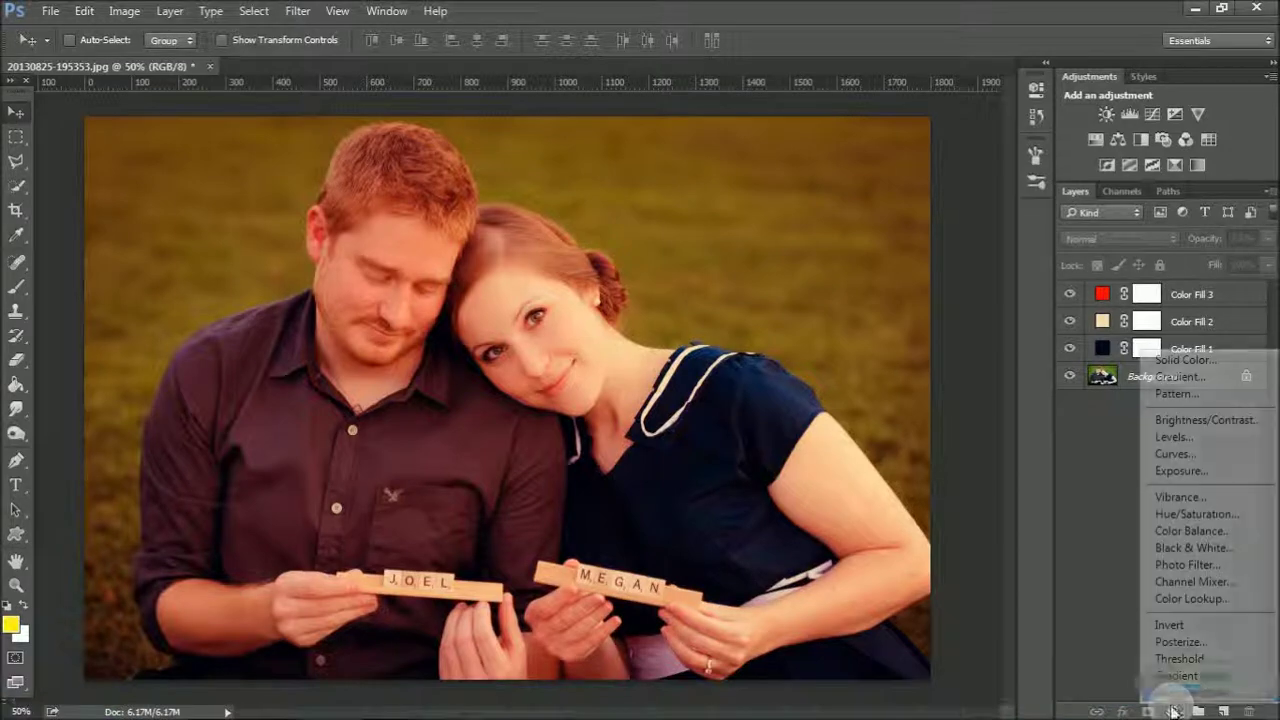
Create a gradient fill layer with a black-to-transparent gradient, deleting the yellow stop
{"action": "left_click", "coordinate": [1180, 377]}
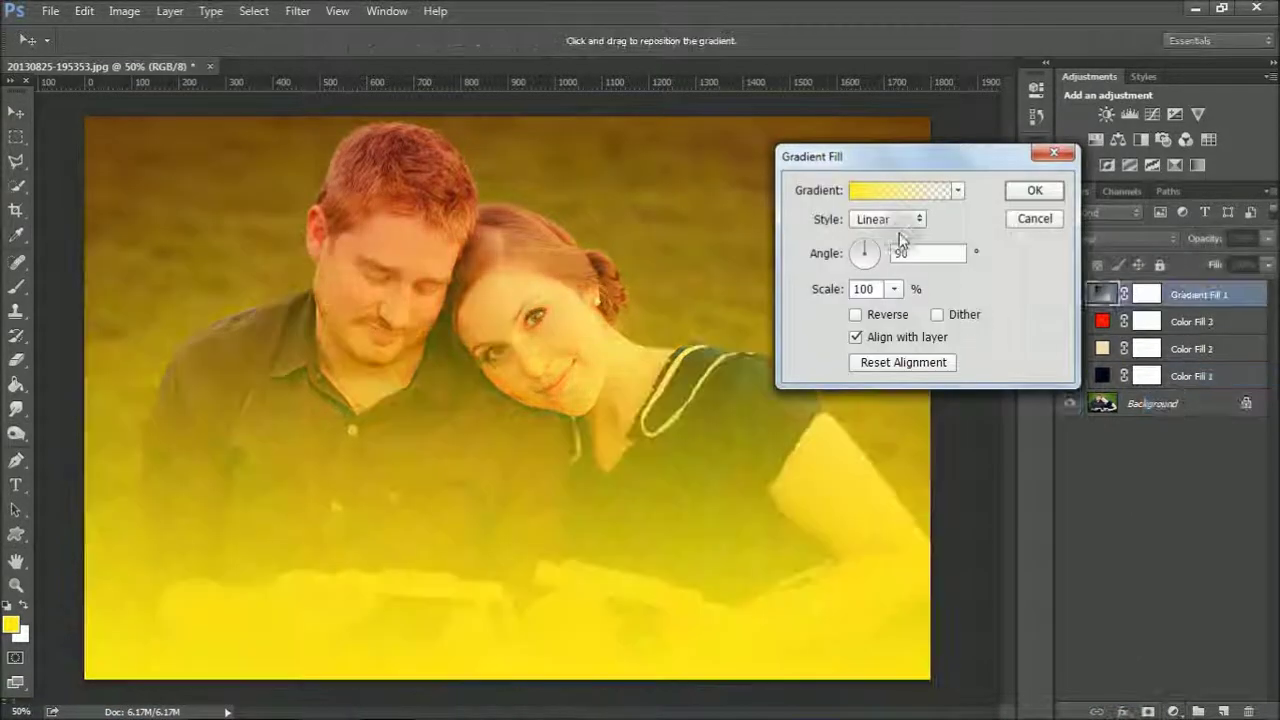
{"action": "left_click", "coordinate": [866, 192]}
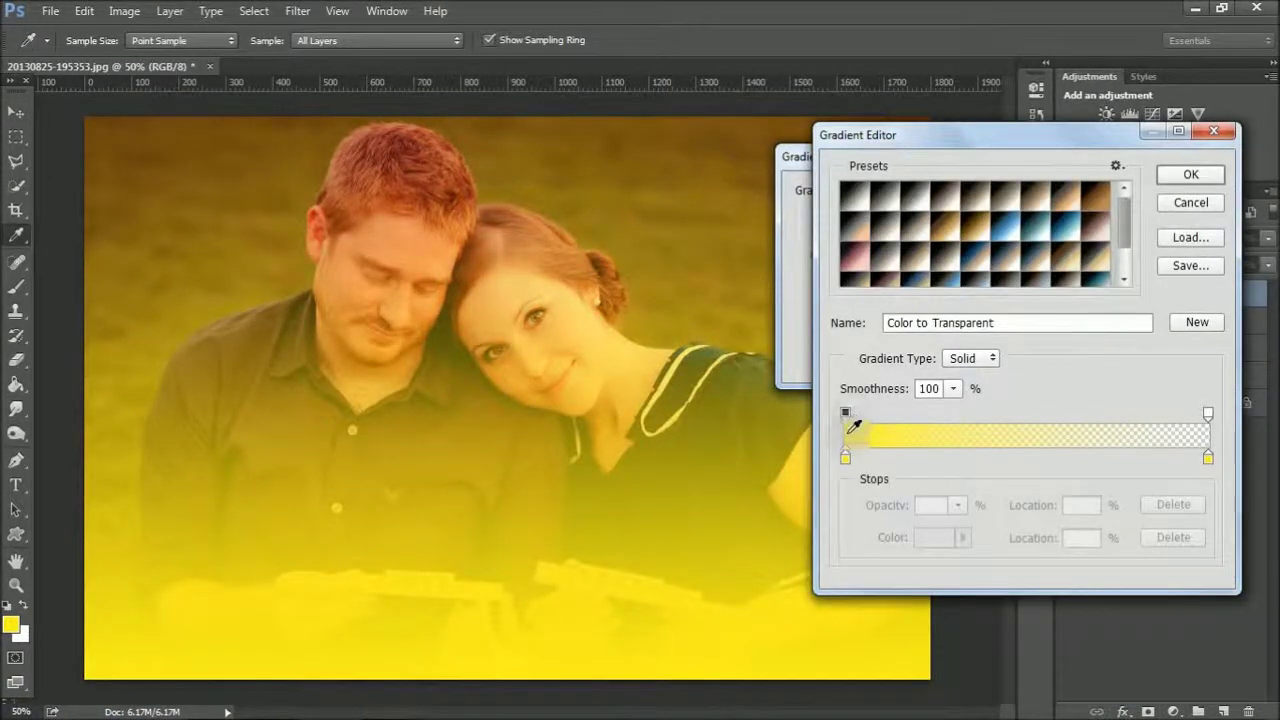
{"action": "left_click", "coordinate": [845, 462]}
{"action": "left_click", "coordinate": [934, 537]}
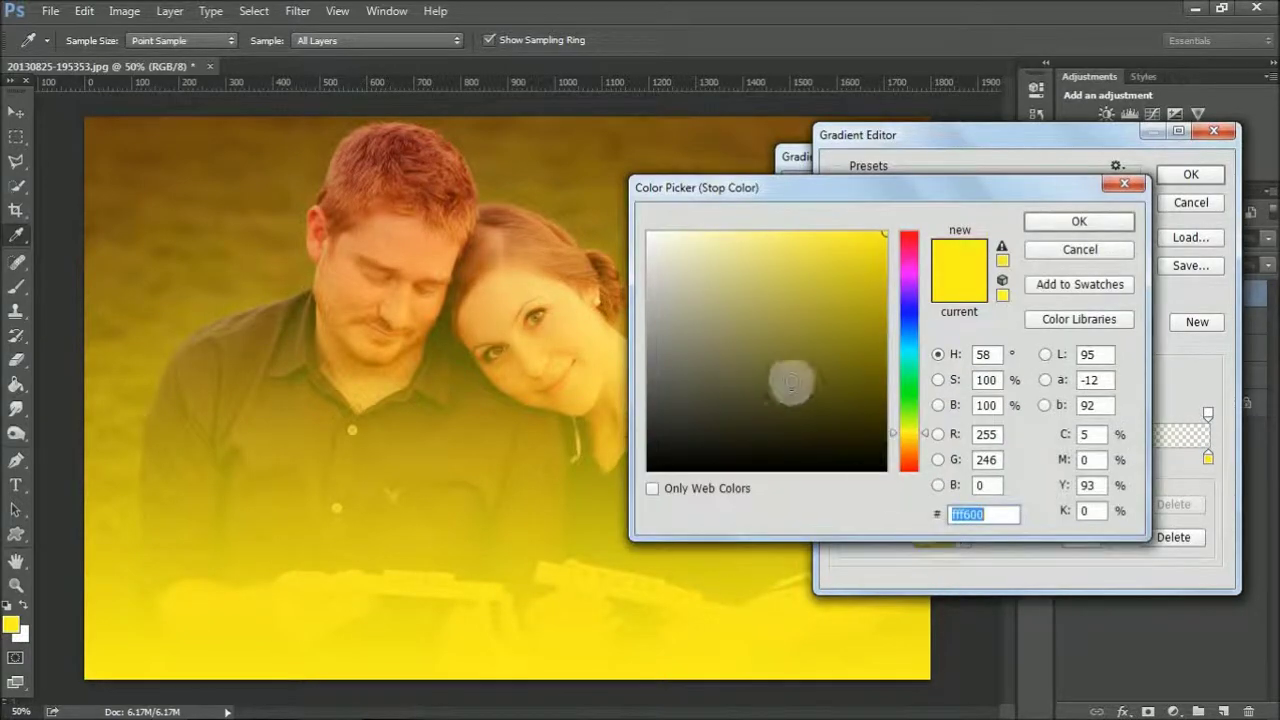
{"action": "left_click_drag", "start_coordinate": [791, 463], "coordinate": [646, 474]}
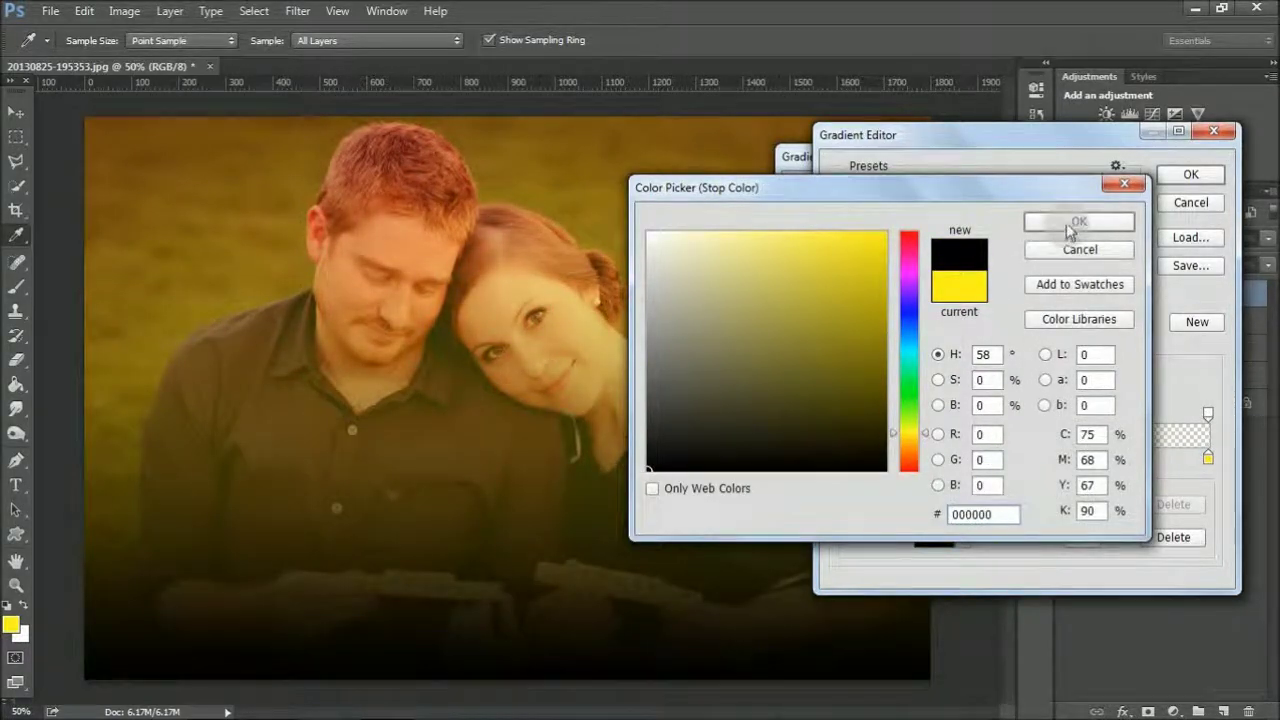
{"action": "left_click", "coordinate": [1079, 221]}
{"action": "left_click", "coordinate": [1208, 457]}
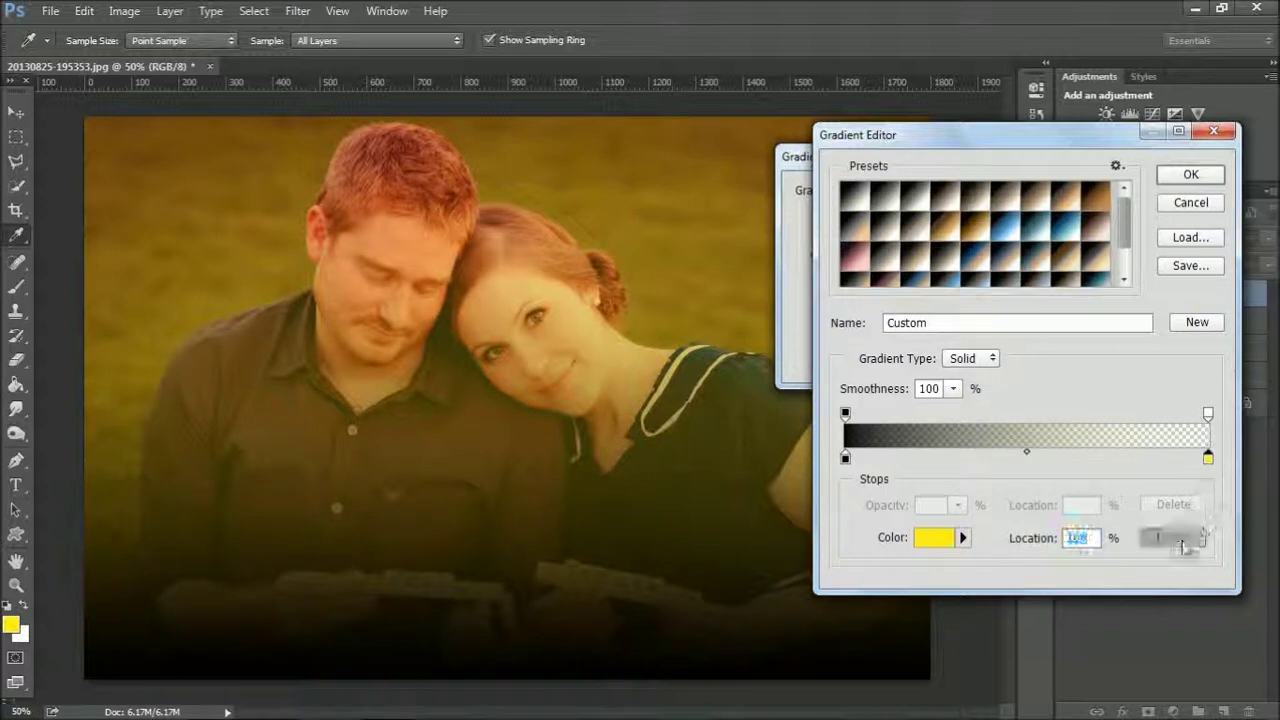
{"action": "left_click", "coordinate": [1178, 539]}
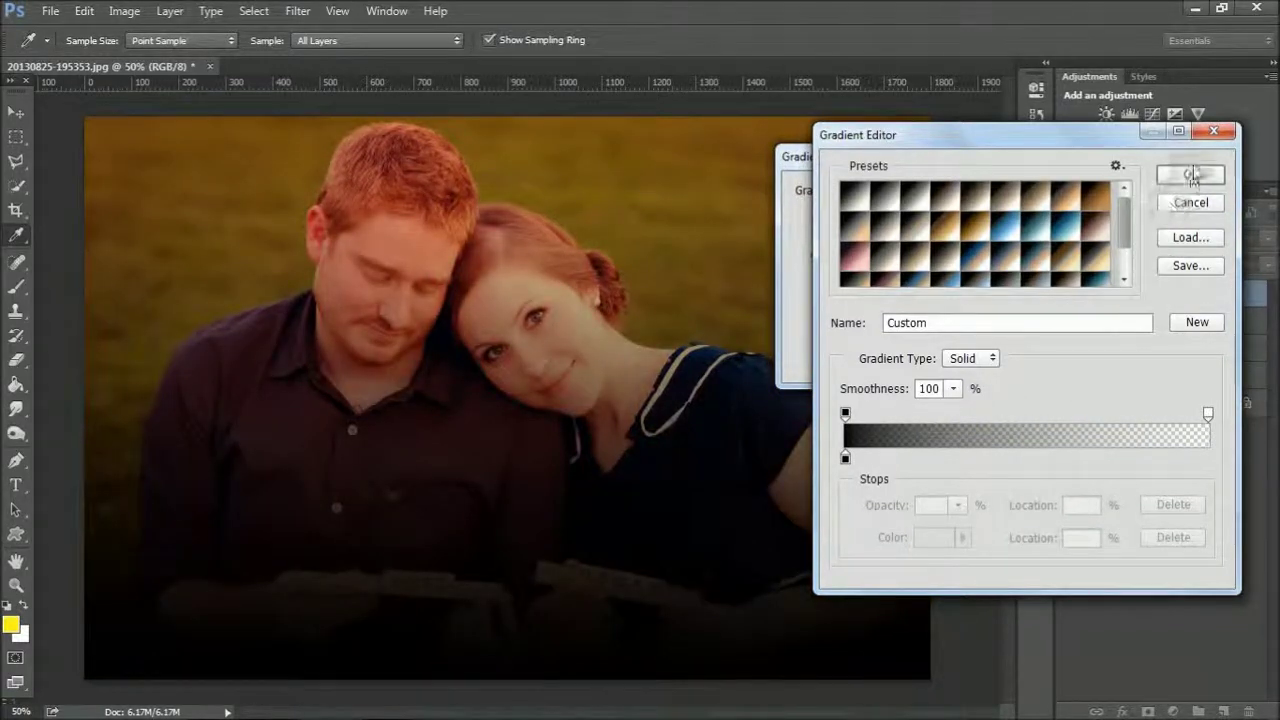
{"action": "left_click", "coordinate": [1185, 175]}
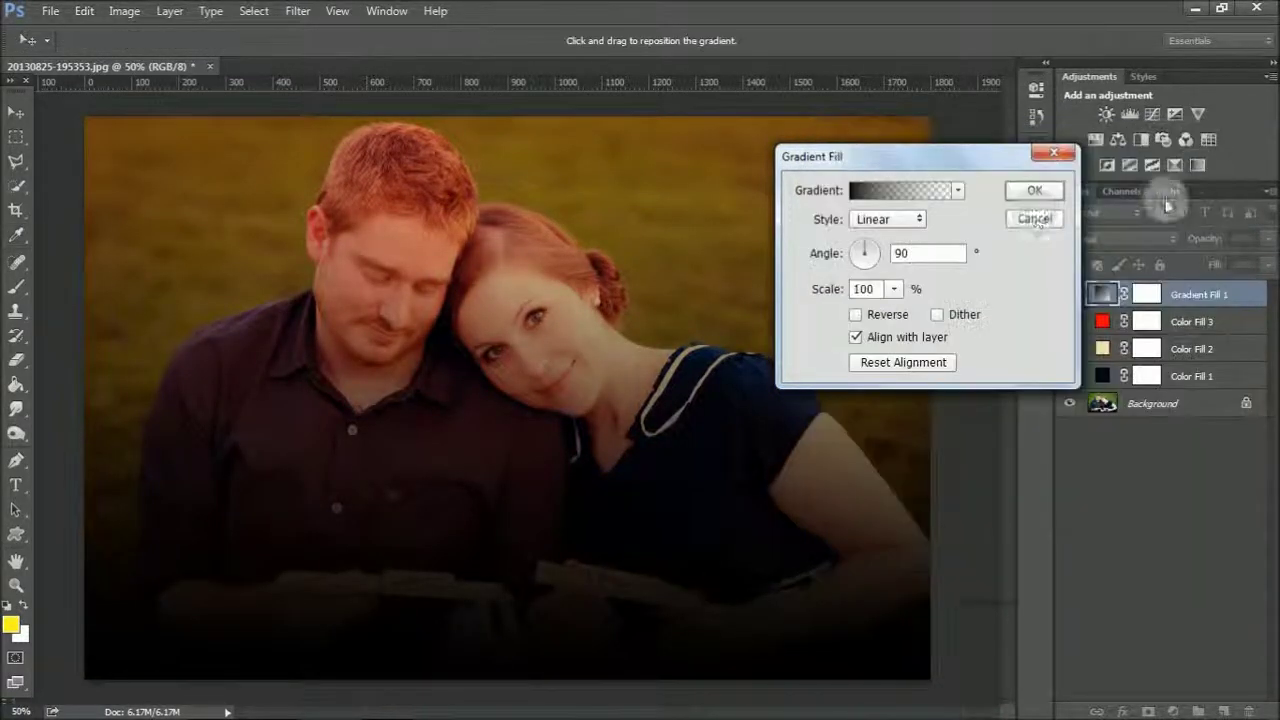
Make the gradient Radial and Reversed at about 298% scale to vignette the edges
{"action": "left_click", "coordinate": [889, 218]}
{"action": "left_click", "coordinate": [893, 251]}
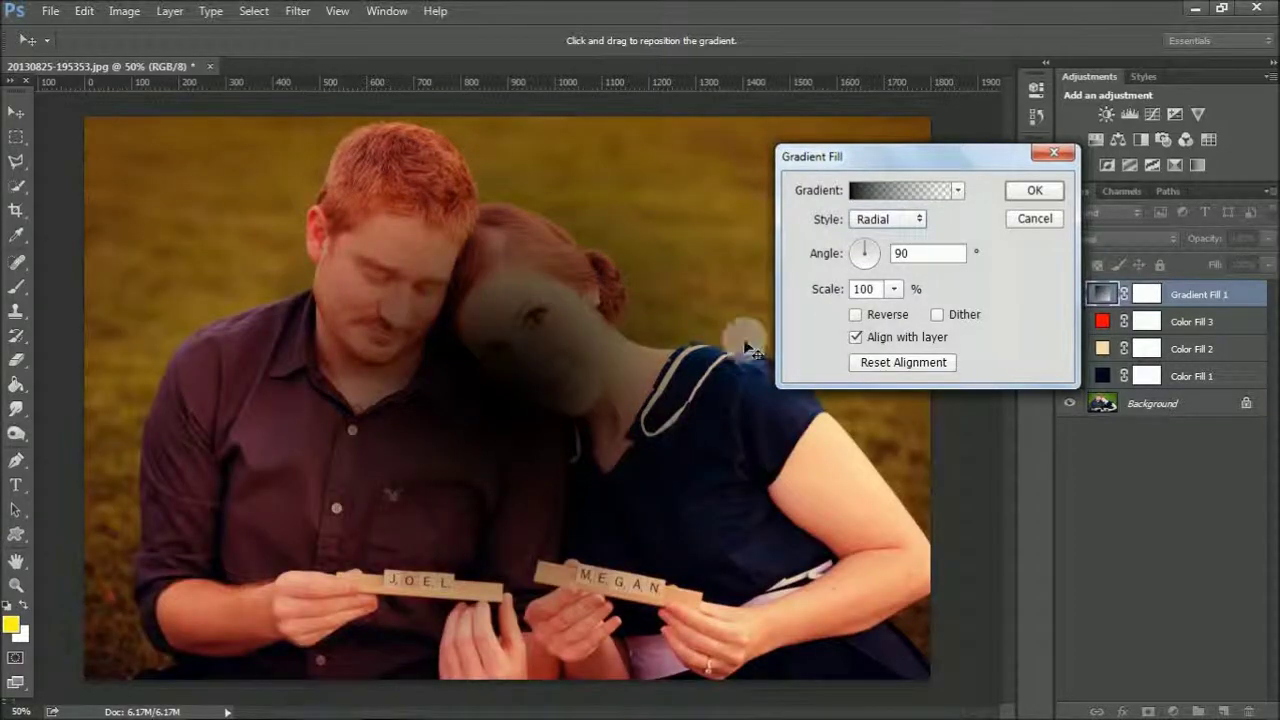
{"action": "left_click", "coordinate": [855, 314]}
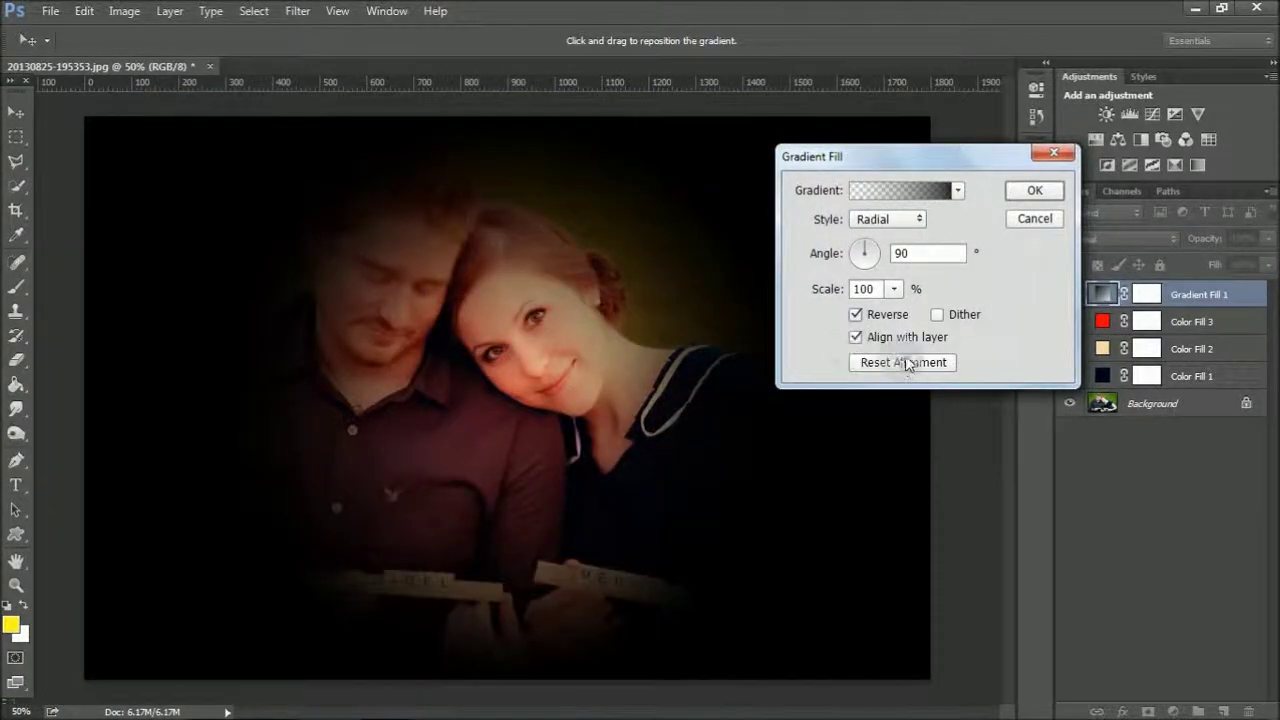
{"action": "left_click", "coordinate": [893, 289]}
{"action": "left_click_drag", "start_coordinate": [890, 312], "coordinate": [918, 316]}
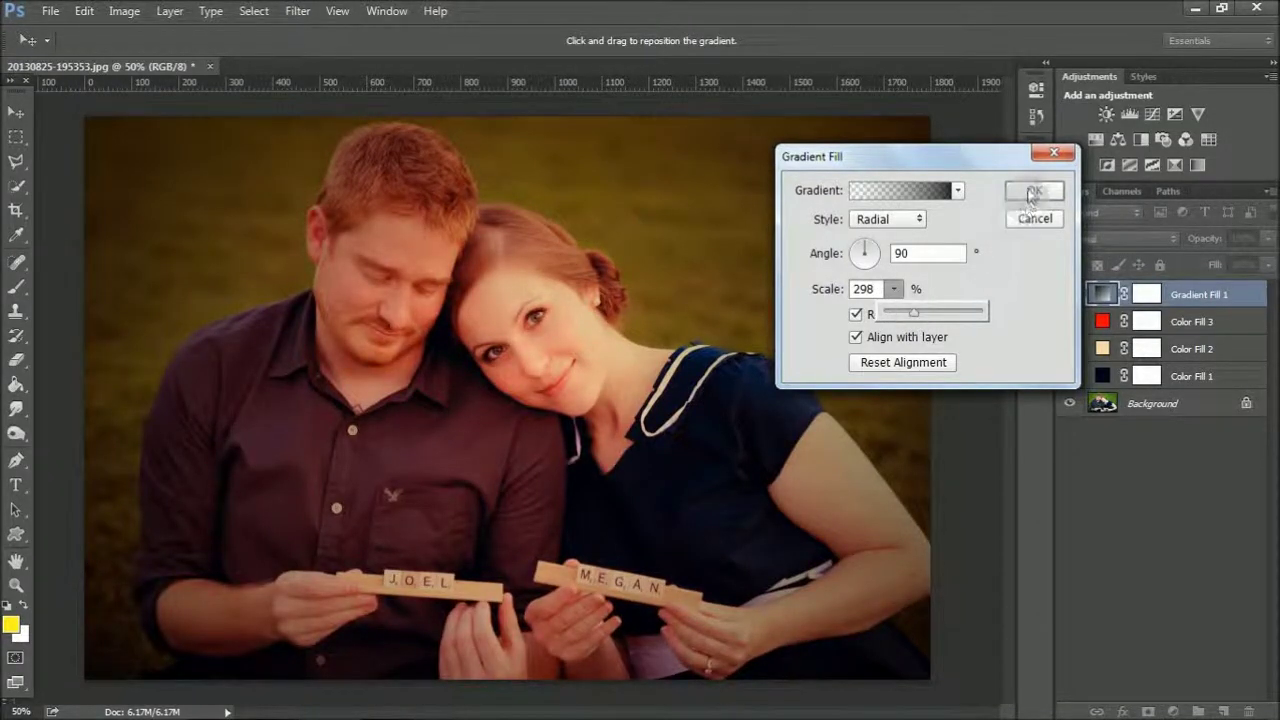
{"action": "left_click", "coordinate": [1032, 191]}
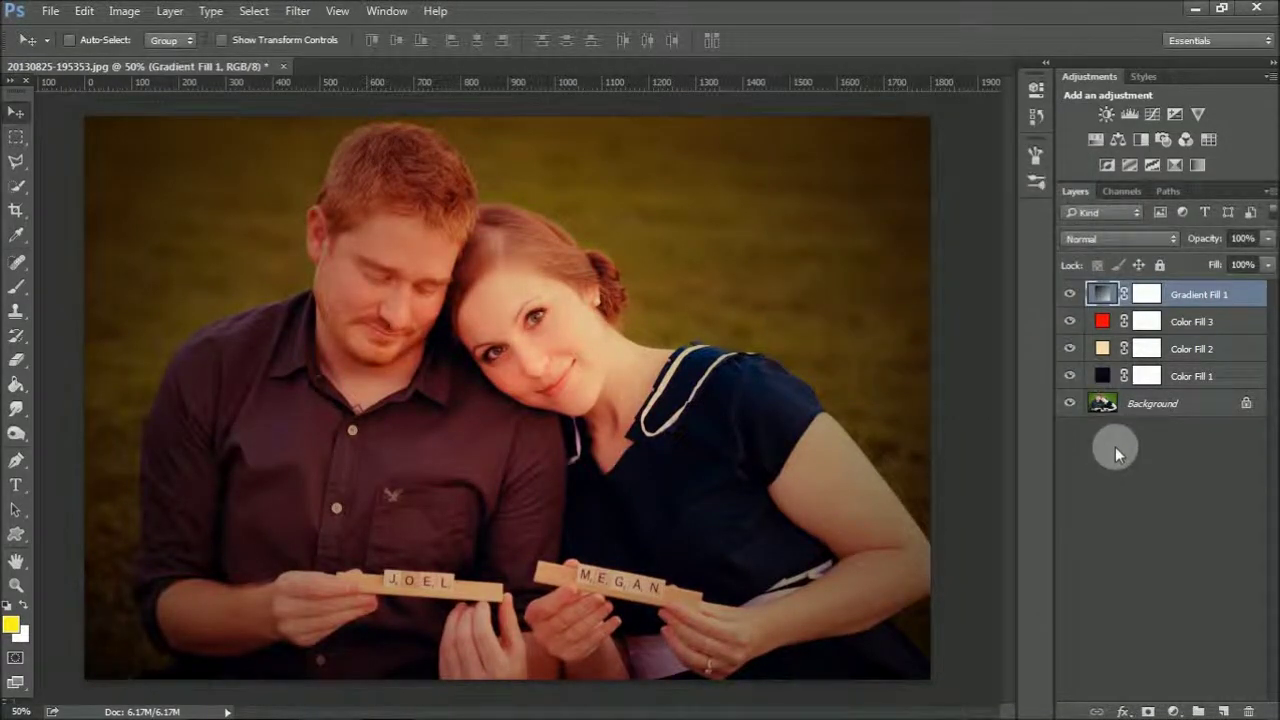